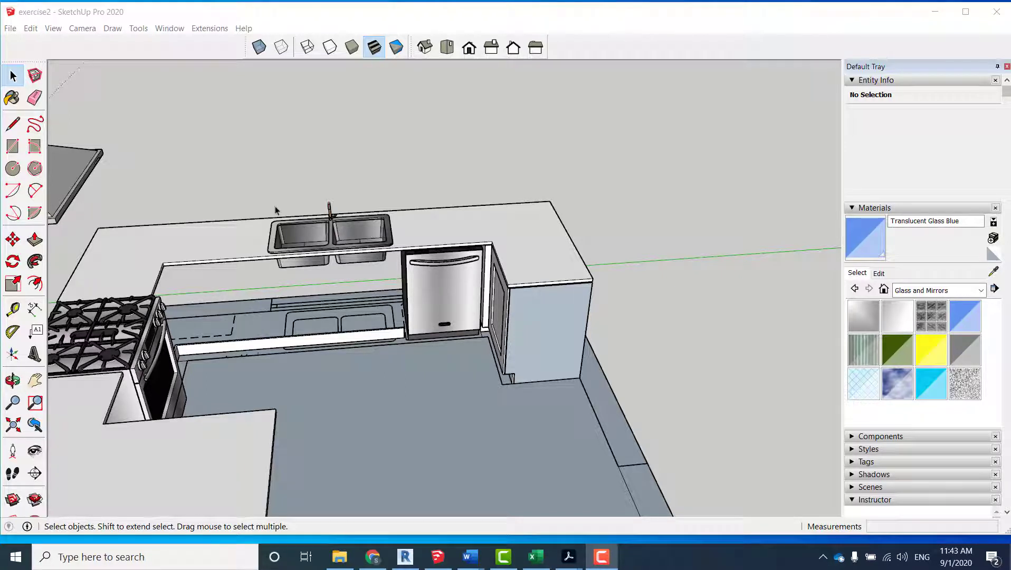
Step: Draw a line about 5 11/16" long outward across the floor from the toe-kick corner beside the dishwasher
scroll(393, 356, up, 4)
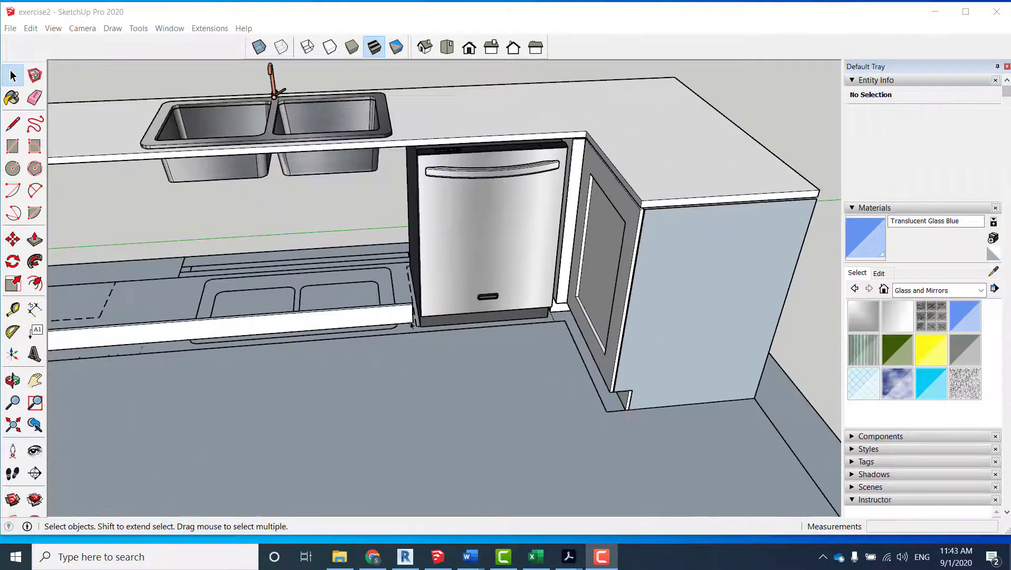
key(l)
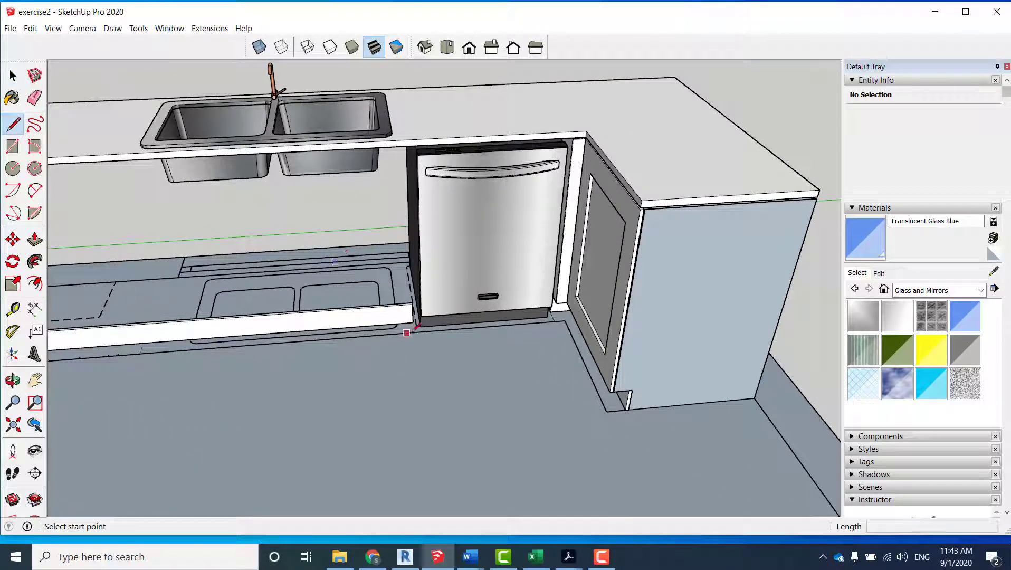
click(413, 320)
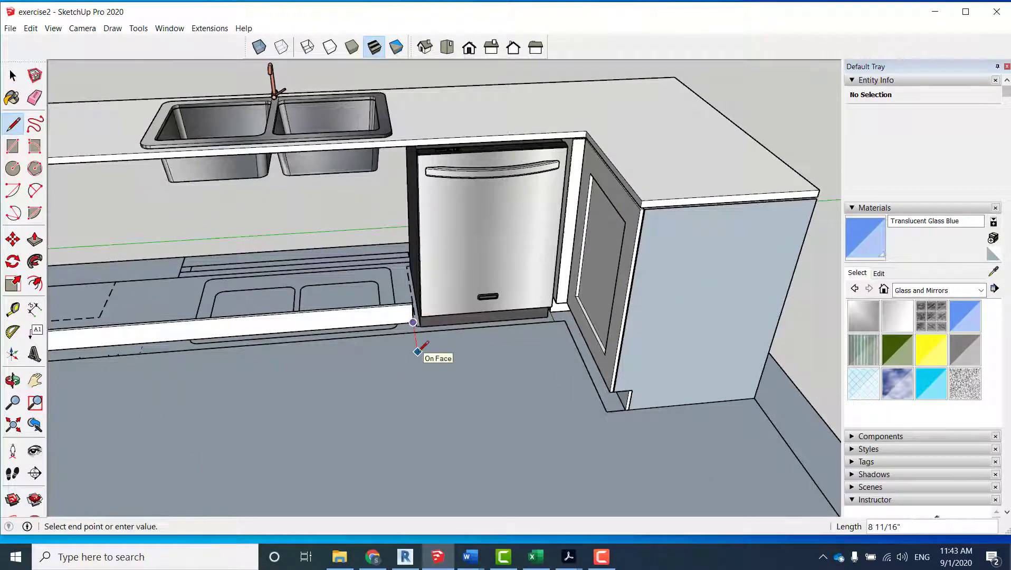
click(418, 352)
key(space)
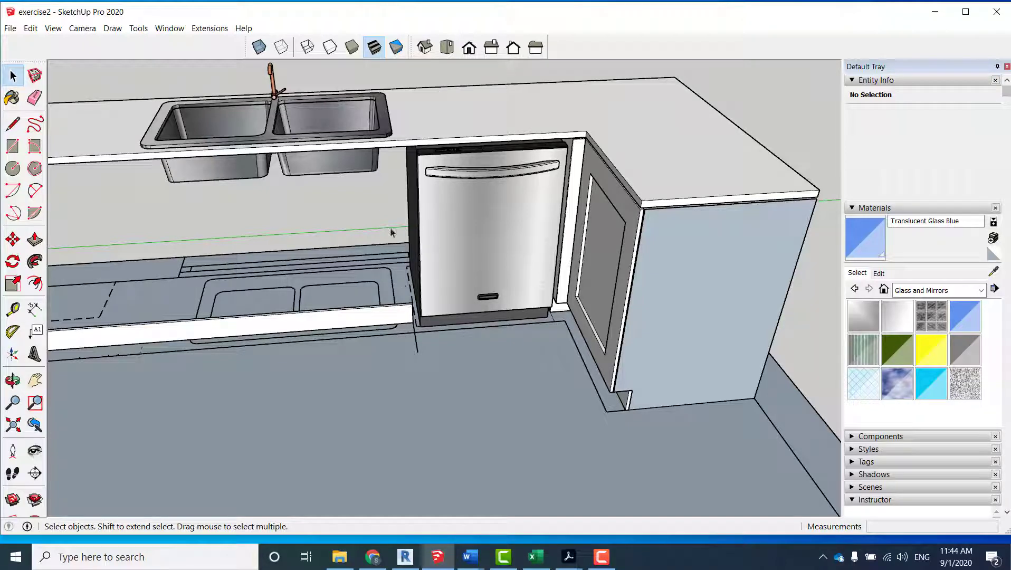
Step: Show the sink area from the top in parallel projection
click(450, 53)
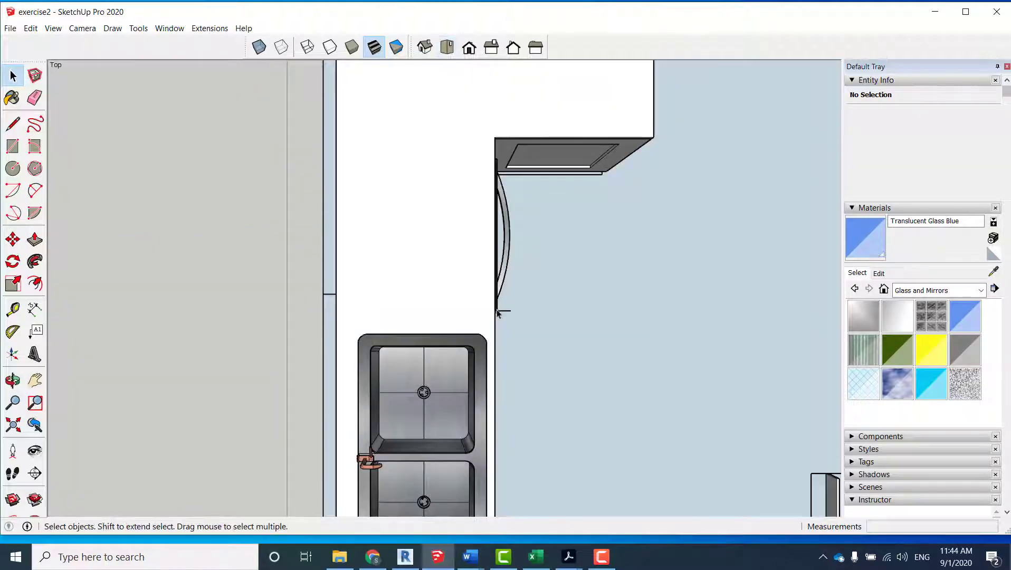
shift+middle_drag(504, 334, 497, 179)
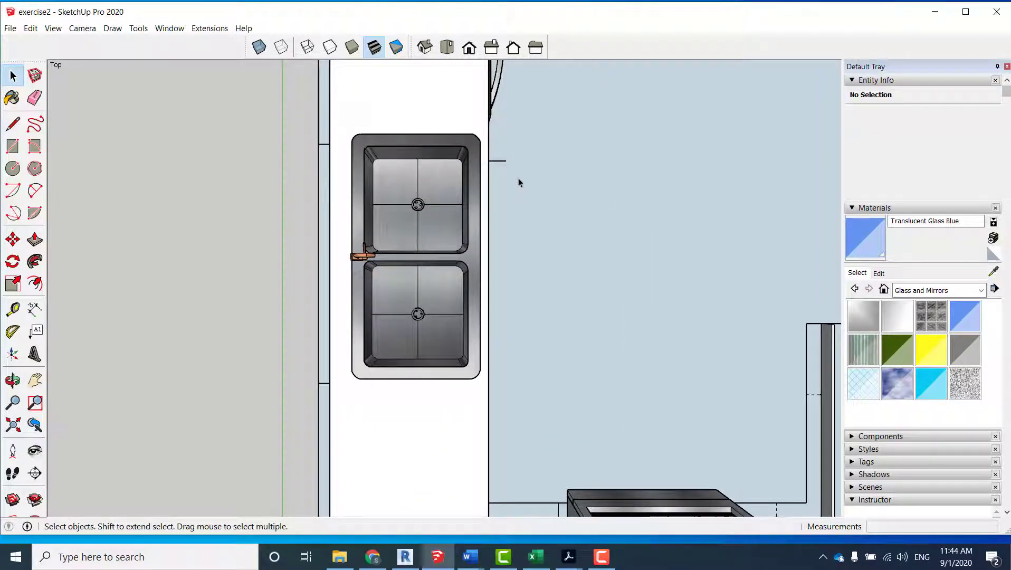
click(82, 29)
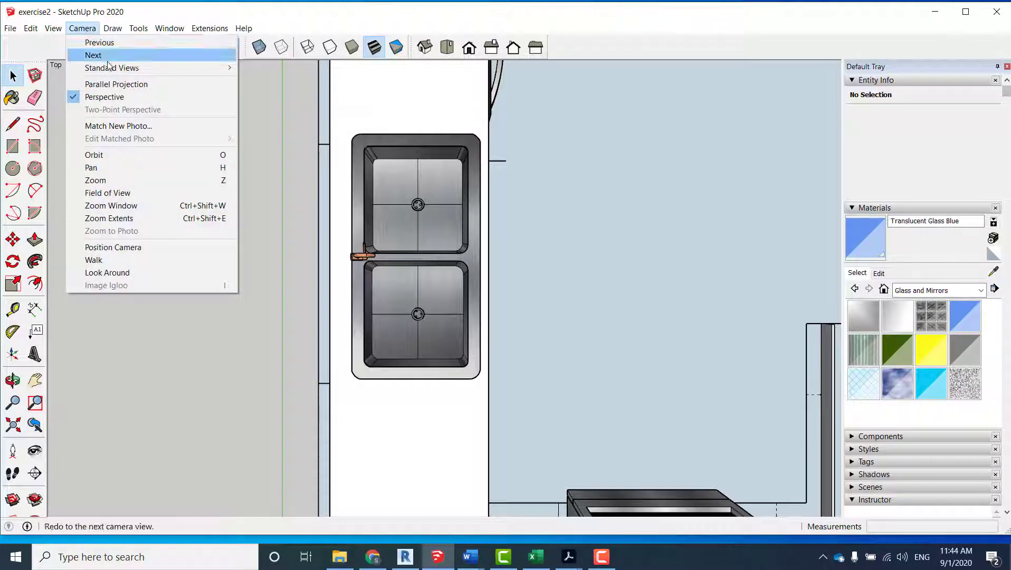
click(122, 86)
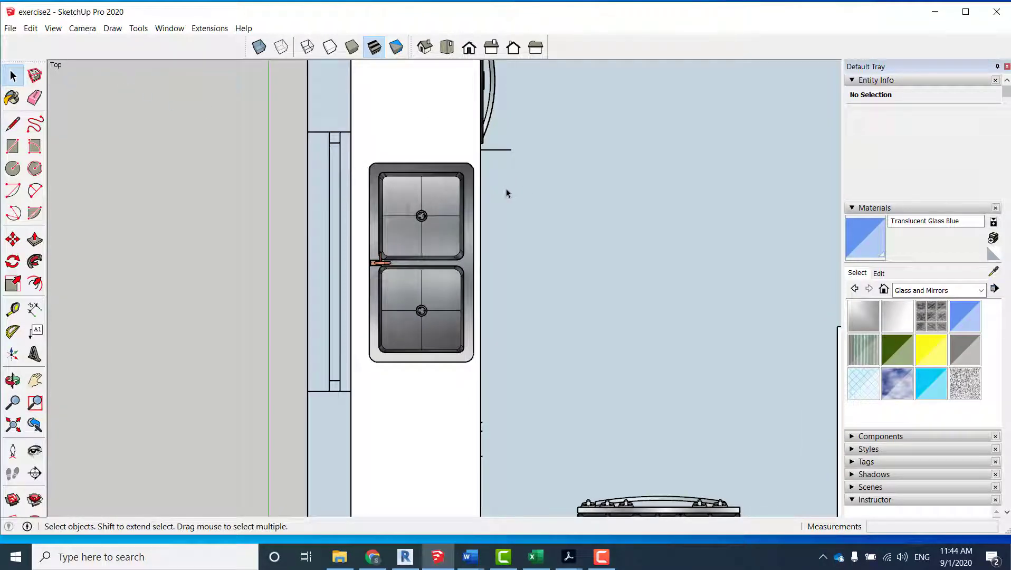
click(77, 28)
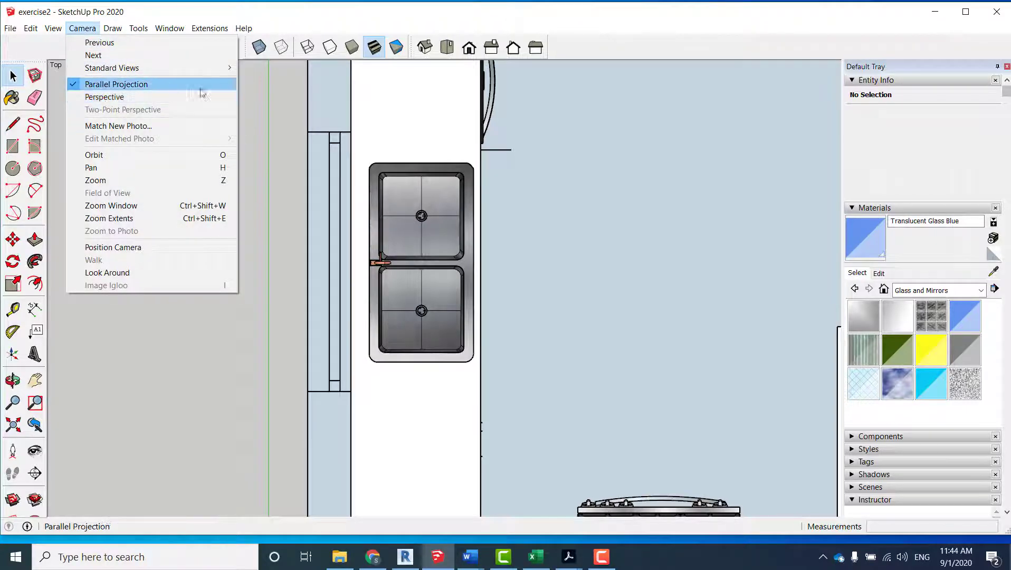
click(586, 172)
Step: Measure along the counter front from the short line beside the dishwasher to the level of the sink's near edge
click(549, 172)
click(501, 150)
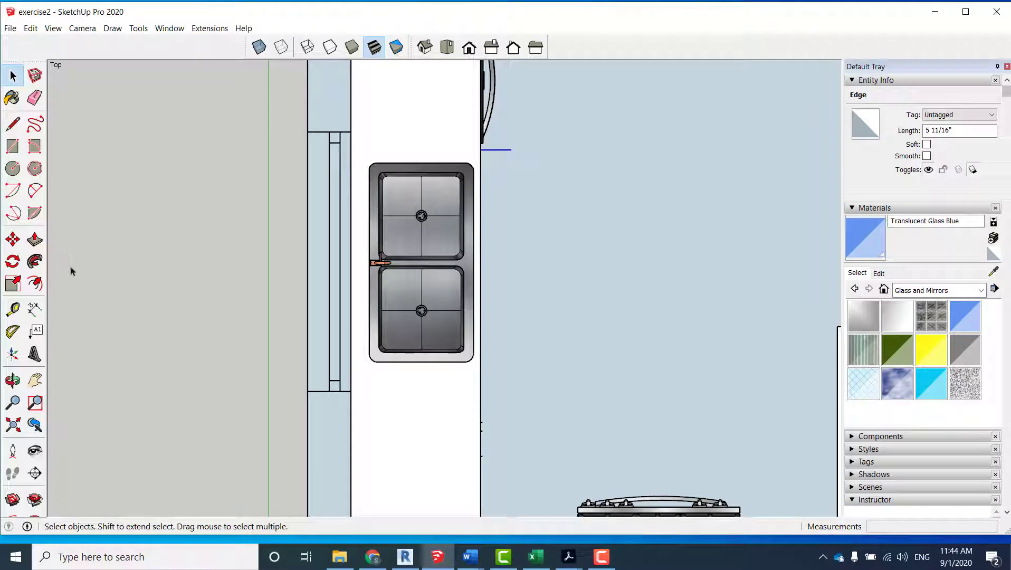
click(13, 310)
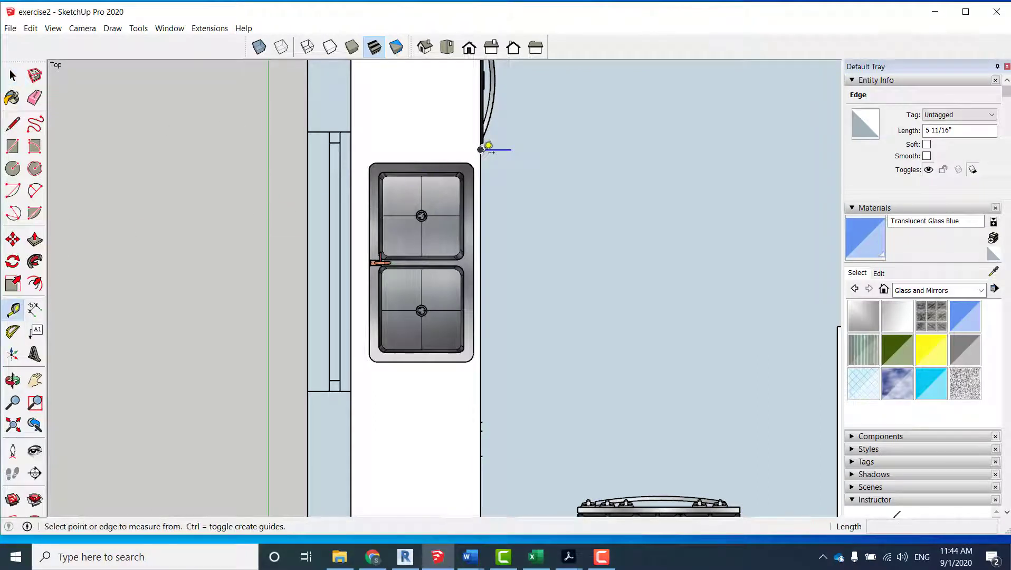
click(481, 150)
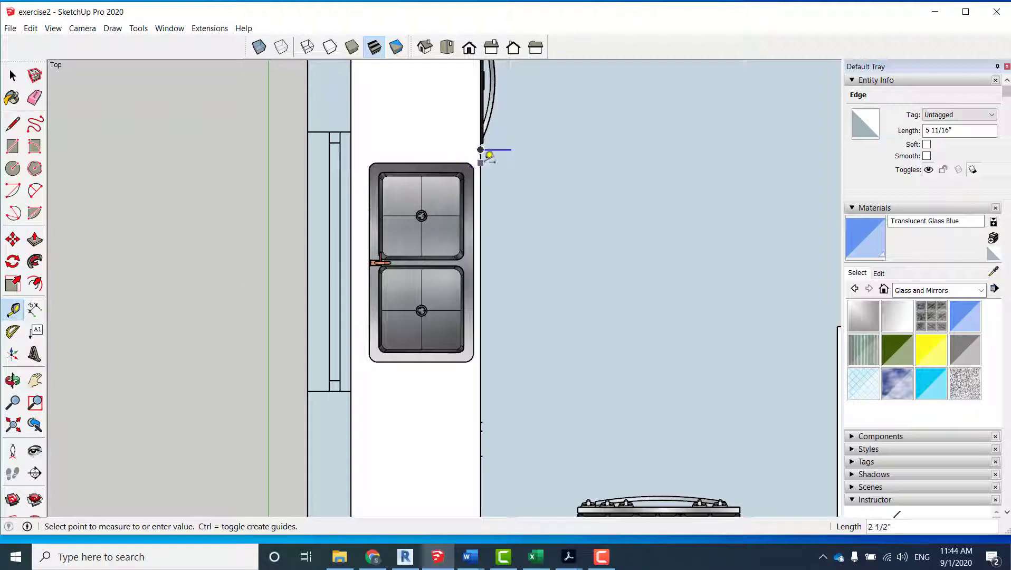
scroll(485, 158, up, 3)
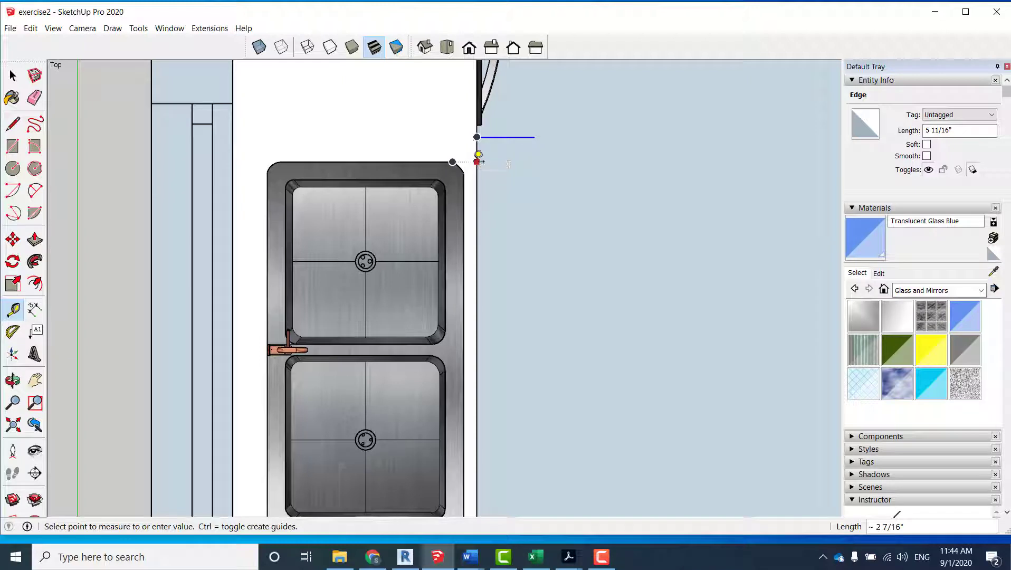
click(478, 156)
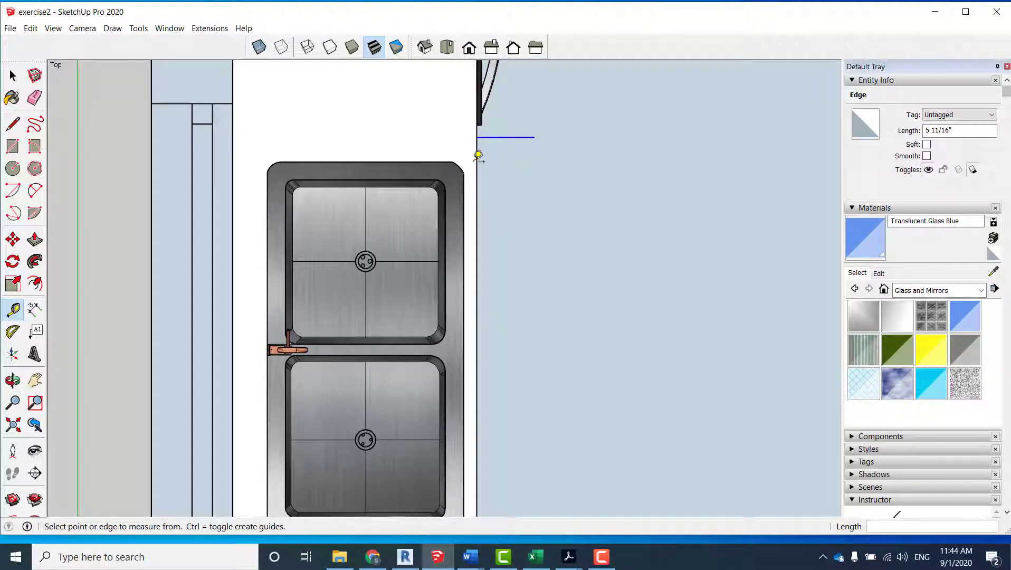
Step: Place a guide 2.5" beyond the sink edge farthest from the dishwasher, starting at its rounded front corner
scroll(478, 156, down, 3)
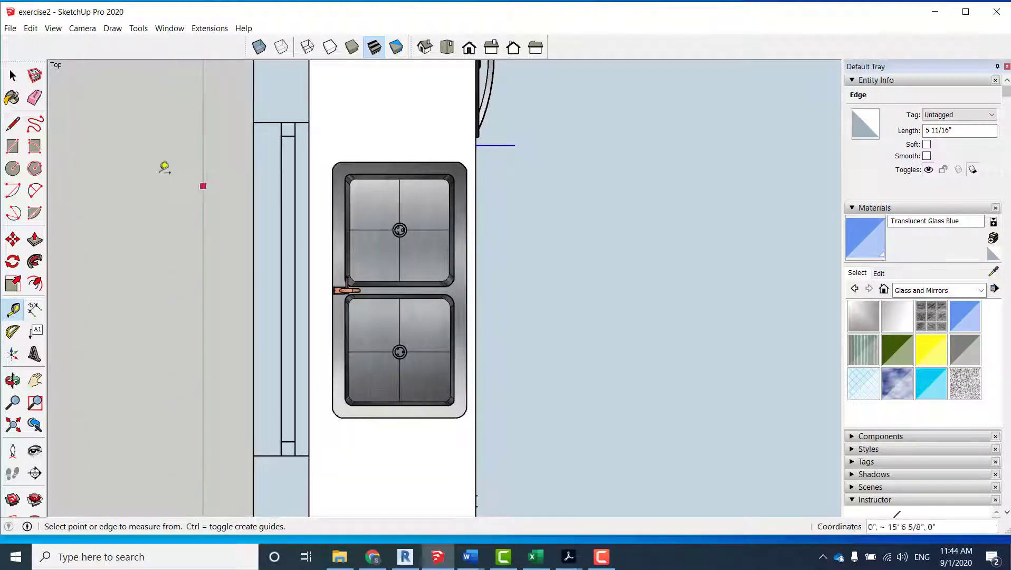
click(14, 125)
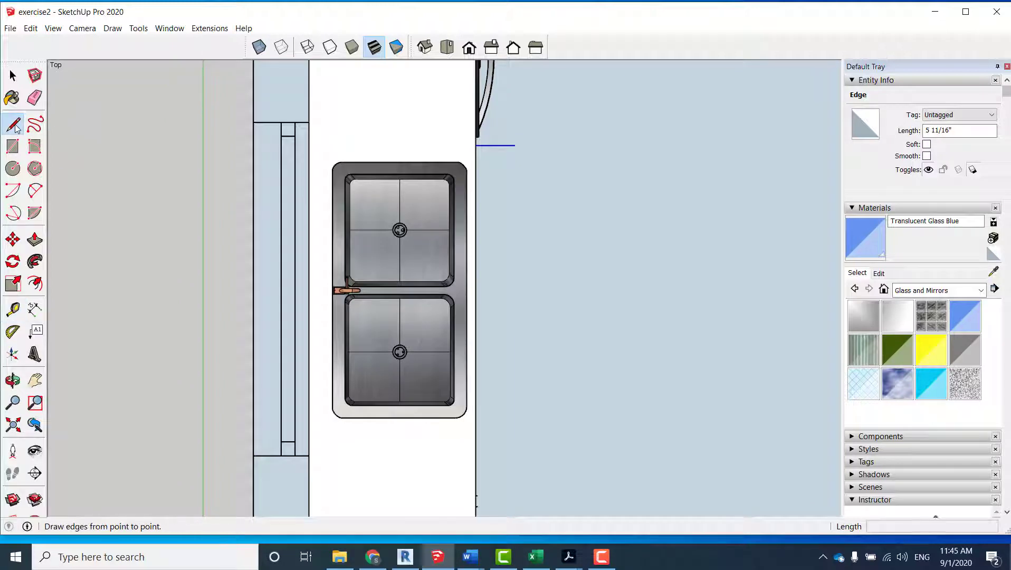
key(t)
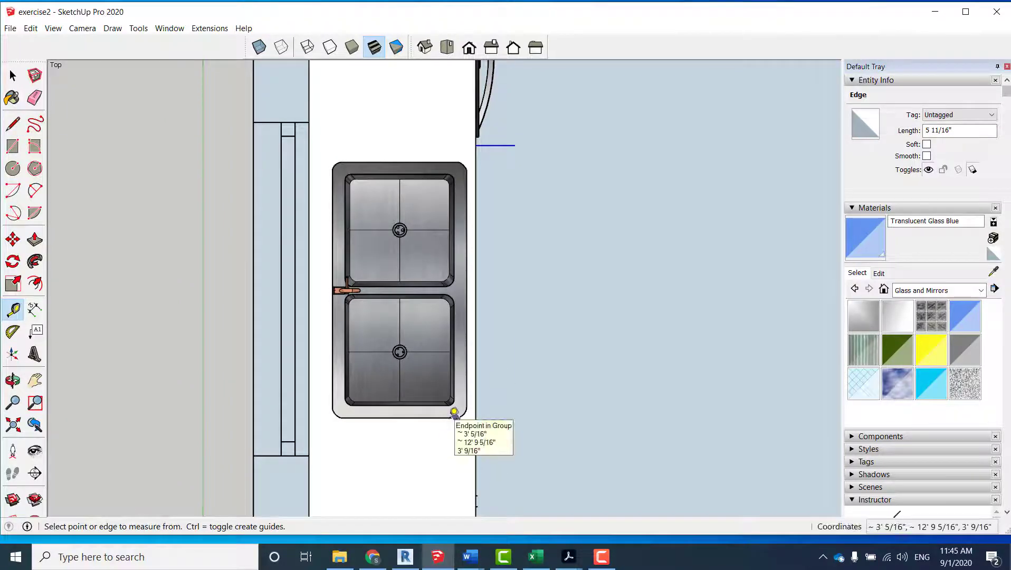
click(455, 417)
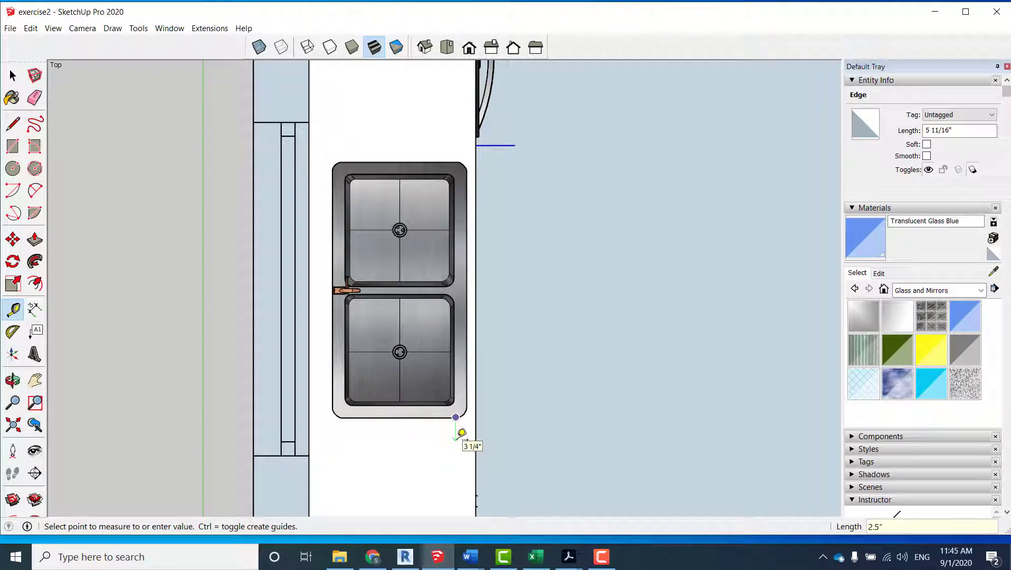
text(2.5")
key(Return)
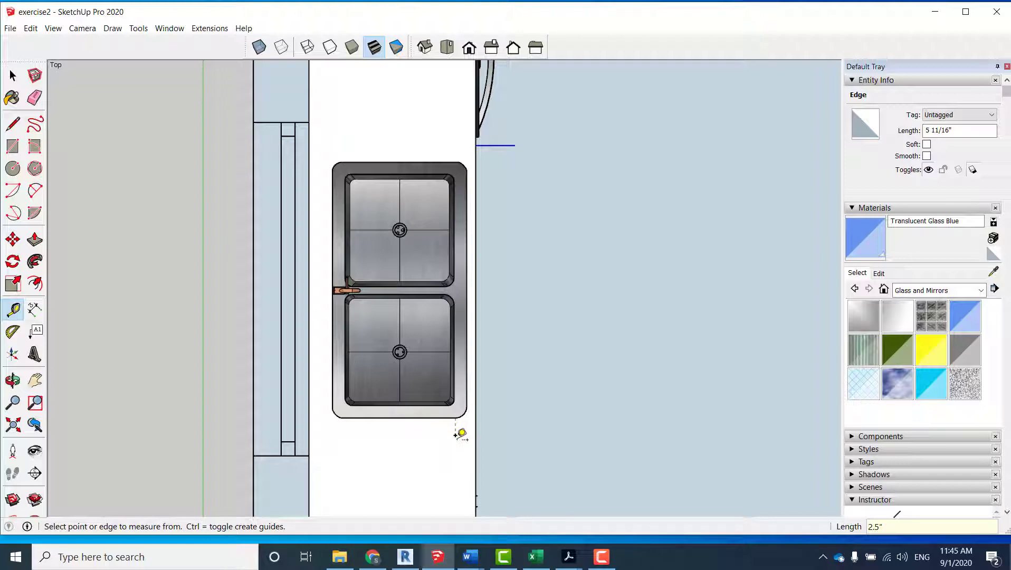
Step: Draw a short line from the end of the 2.5" guide straight out past the countertop's front edge
key(l)
click(456, 434)
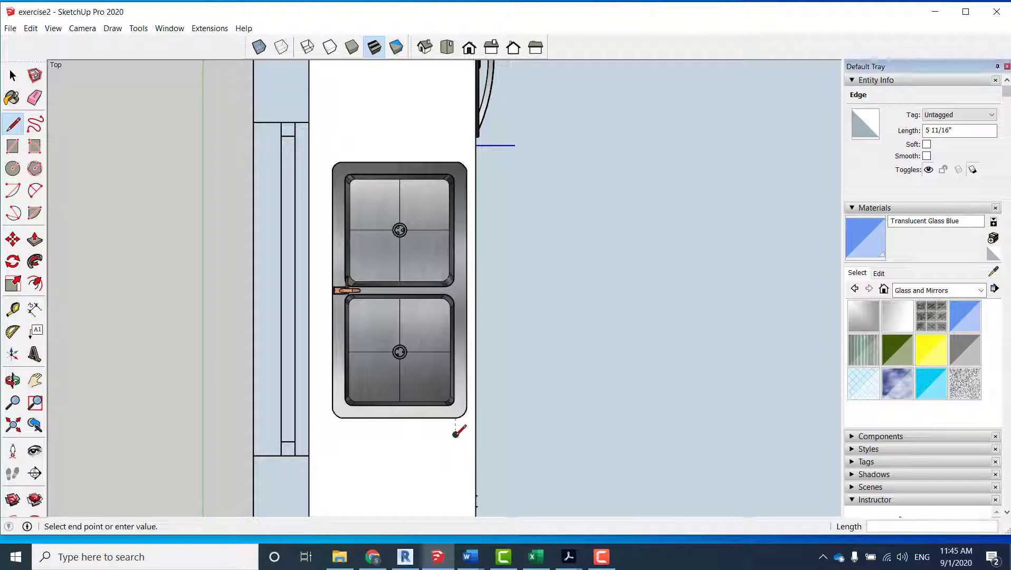
key(space)
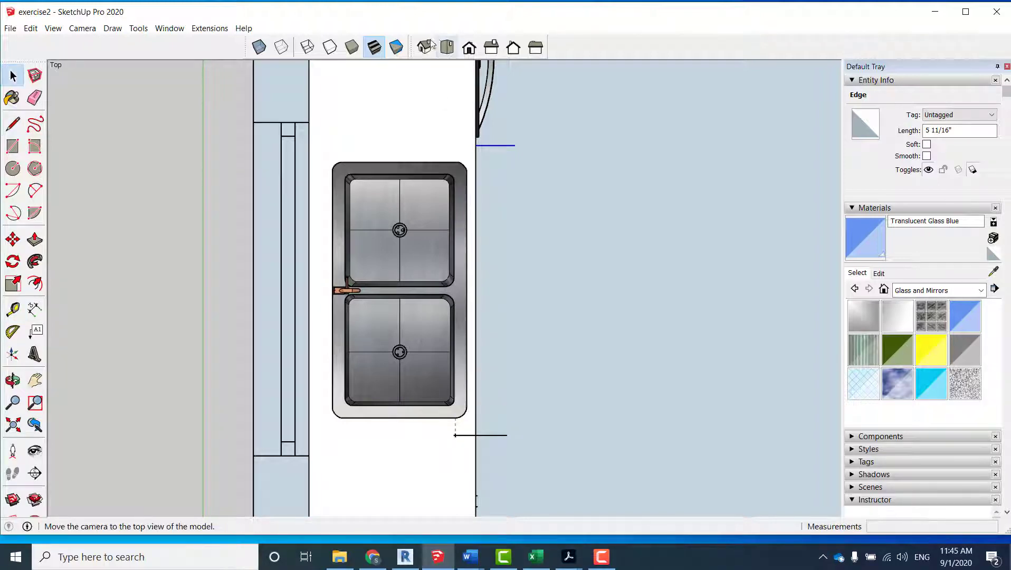
middle_drag(480, 238, 359, 190)
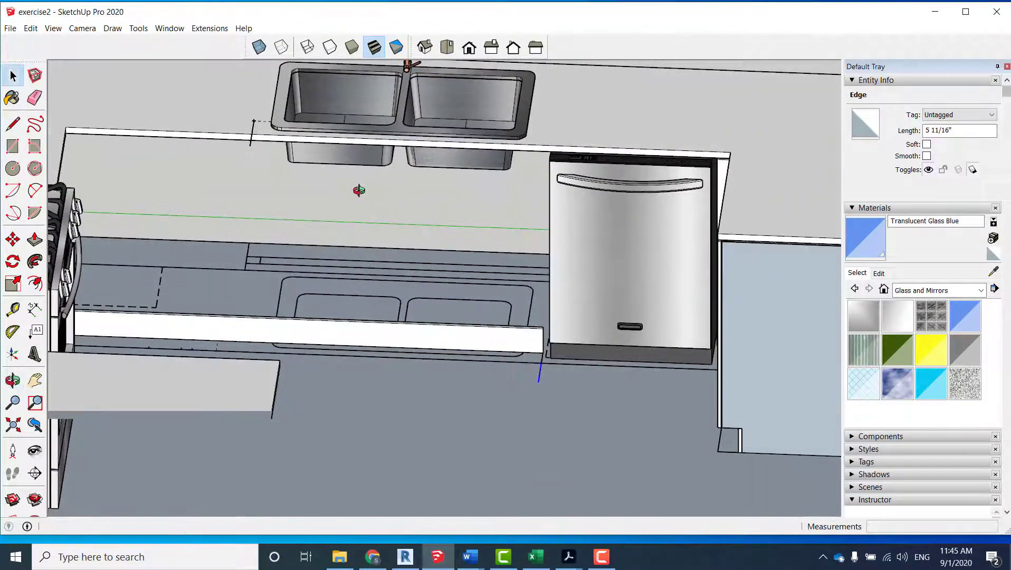
click(13, 146)
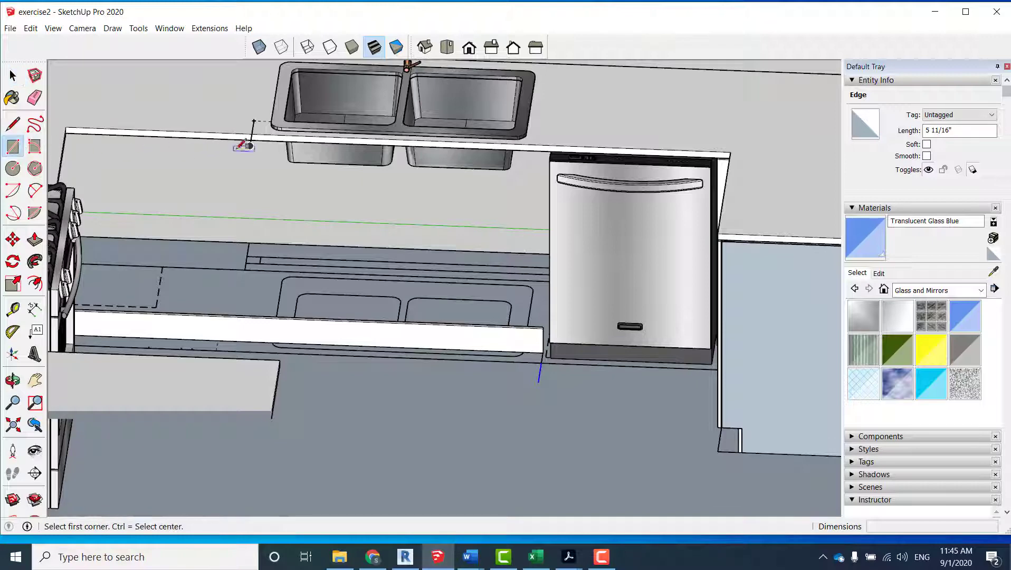
scroll(257, 131, up, 4)
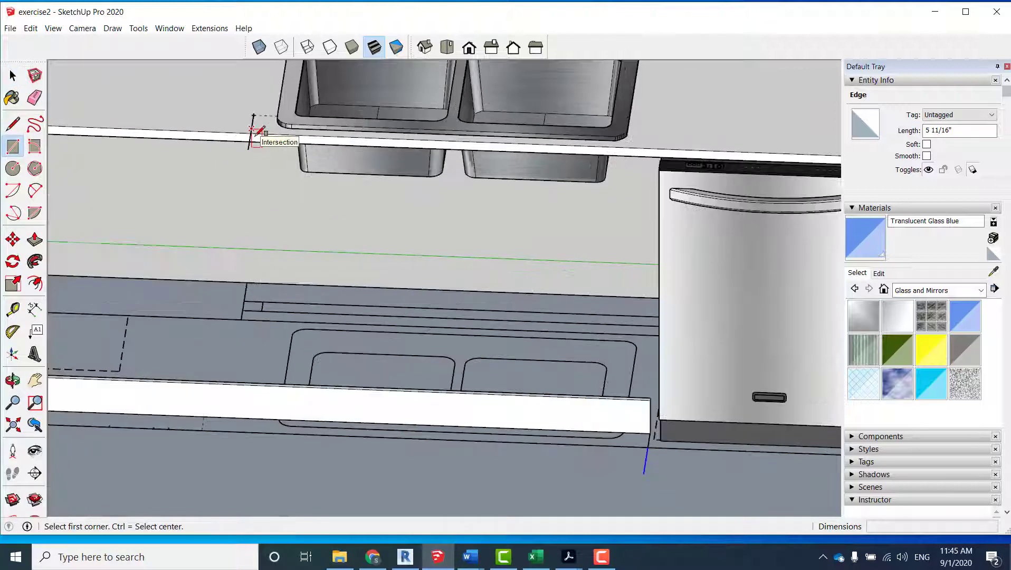
scroll(257, 133, up, 2)
scroll(258, 132, up, 2)
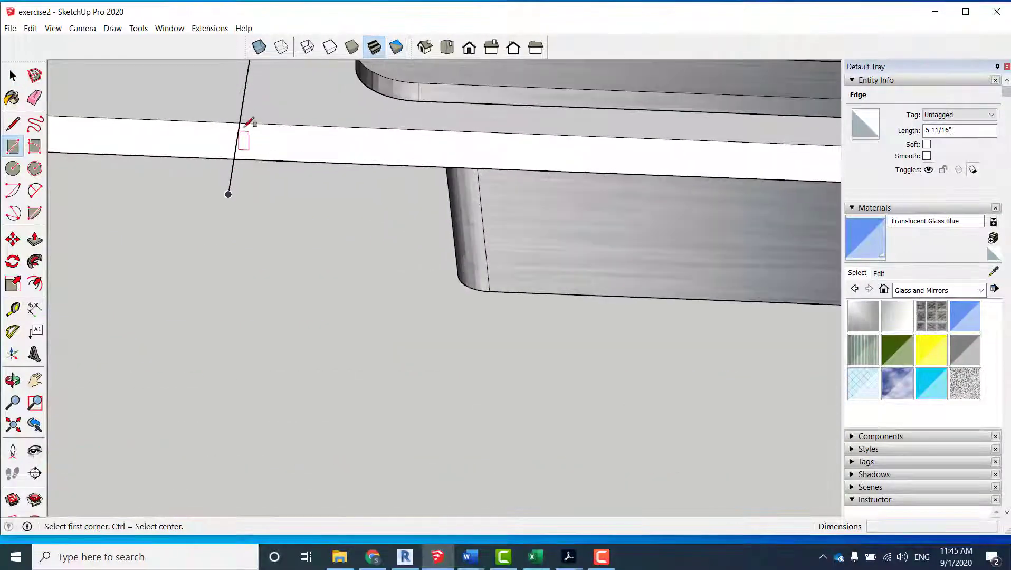
scroll(247, 118, up, 2)
scroll(262, 153, up, 2)
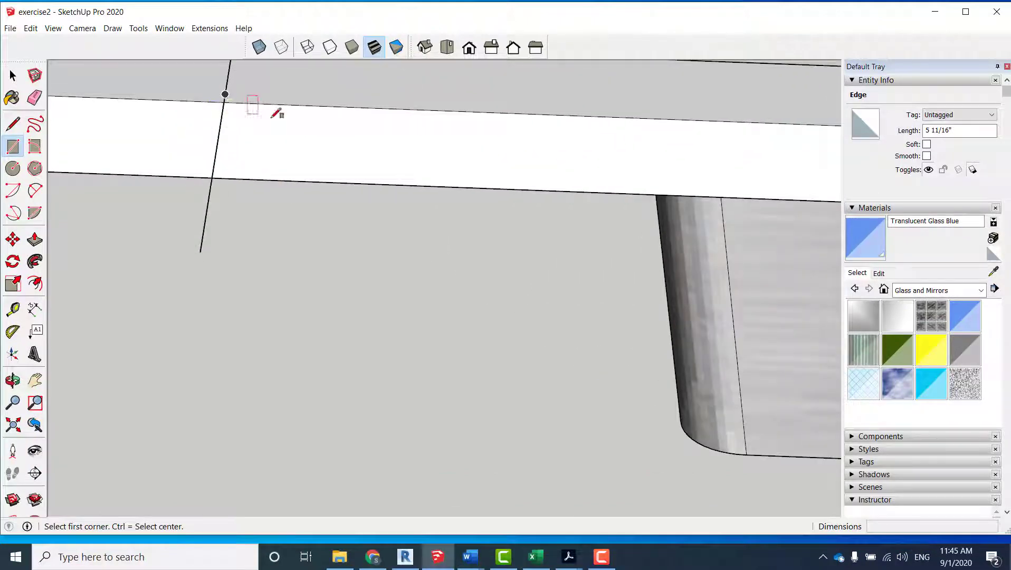
middle_drag(328, 151, 257, 272)
scroll(261, 260, up, 2)
scroll(259, 260, up, 5)
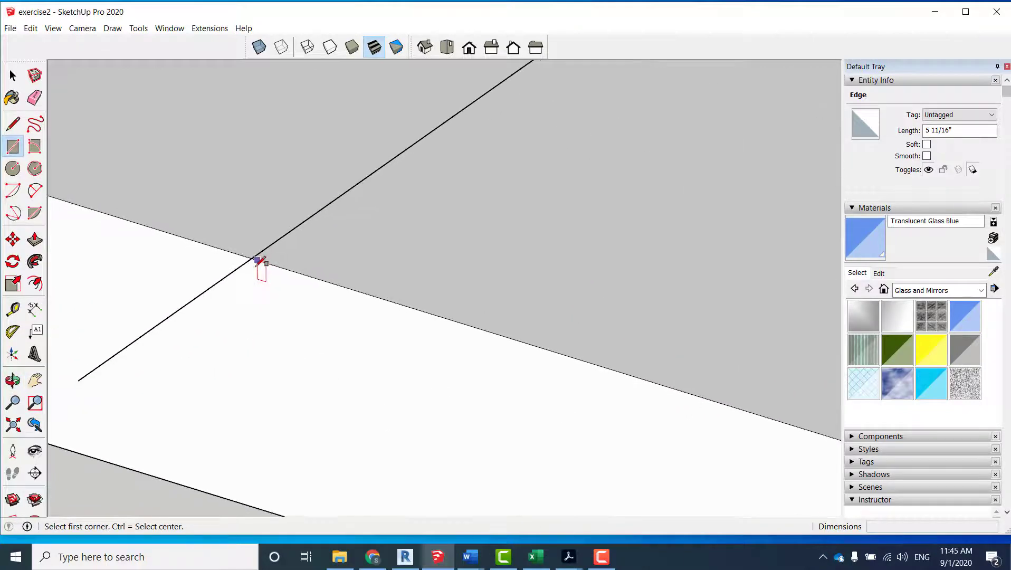
scroll(256, 266, up, 1)
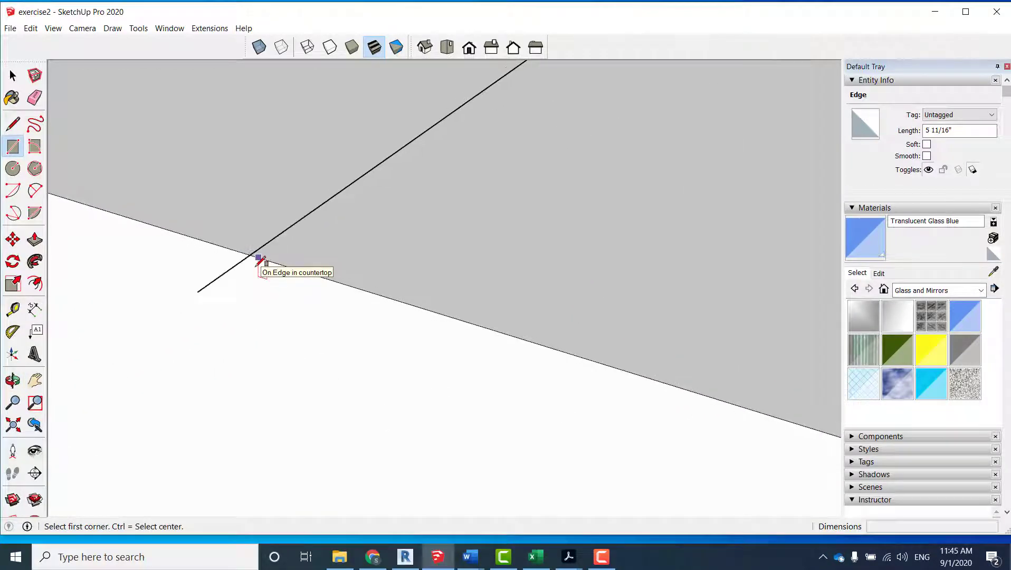
scroll(270, 260, down, 2)
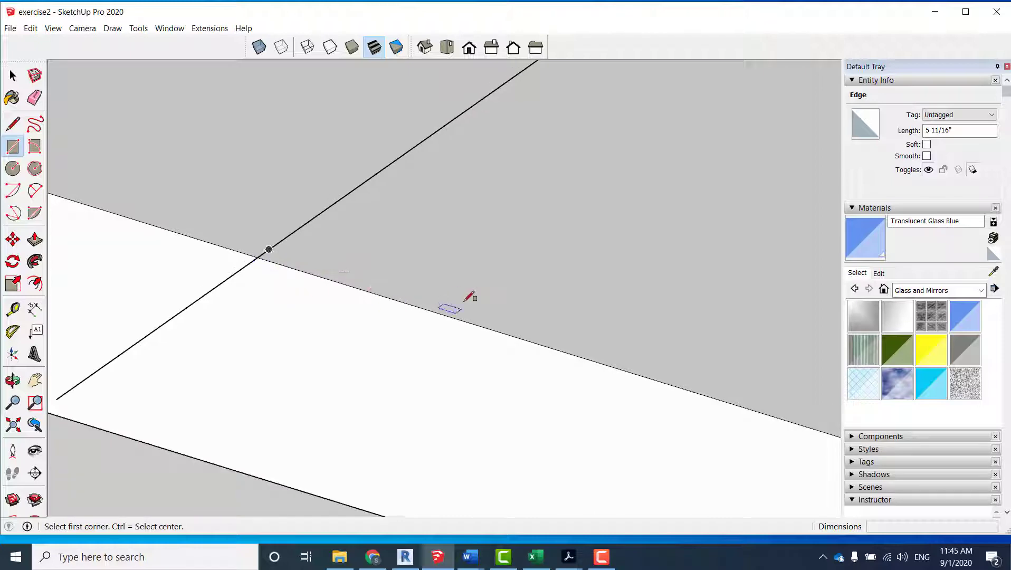
middle_drag(463, 302, 326, 288)
scroll(327, 289, down, 4)
scroll(332, 285, down, 3)
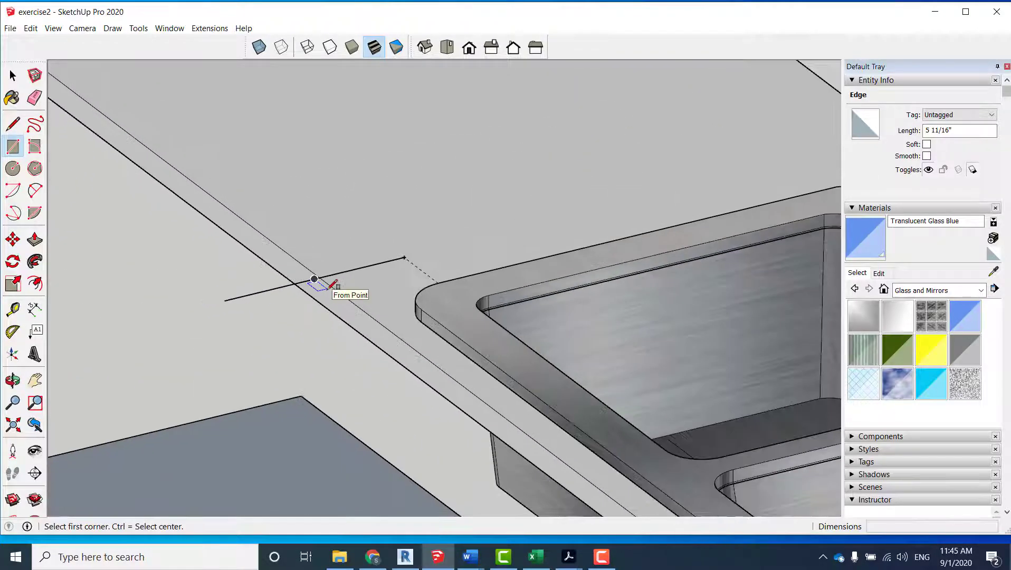
scroll(333, 290, up, 2)
scroll(333, 293, up, 3)
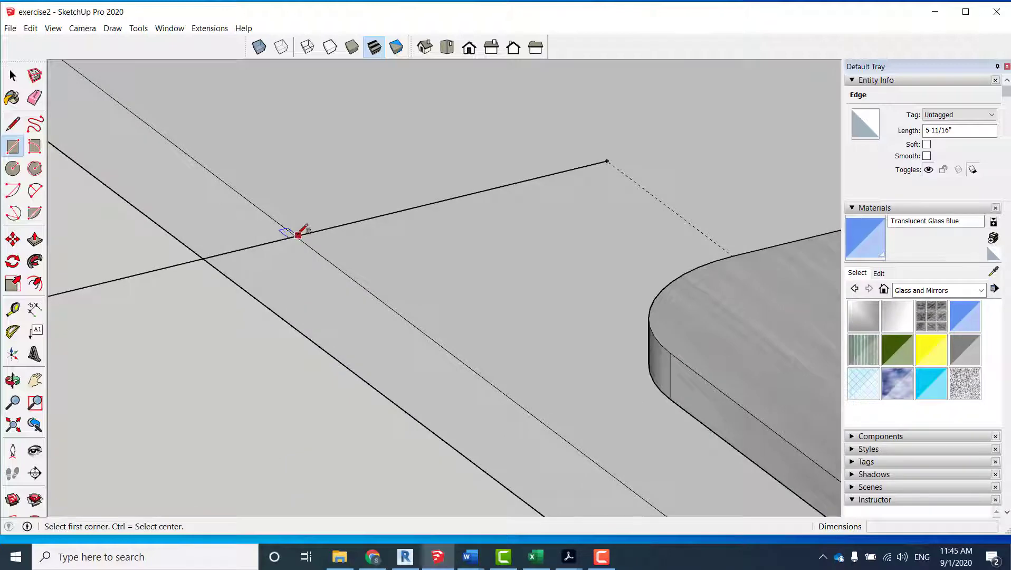
scroll(294, 230, down, 2)
scroll(332, 269, down, 2)
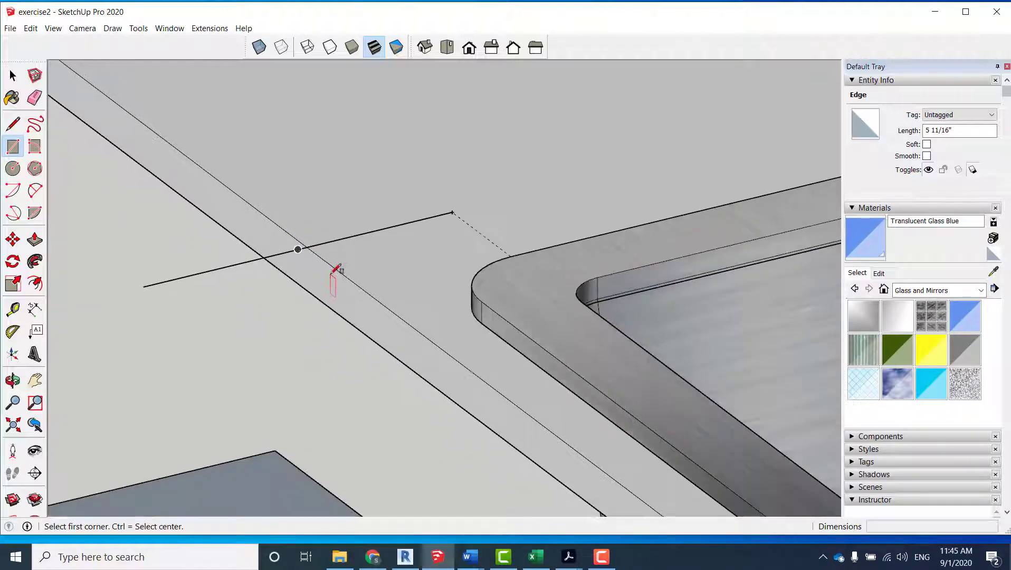
key(space)
Step: Examine from several angles how the short line past the sink's far corner sits relative to the countertop's front edge
middle_drag(334, 282, 417, 266)
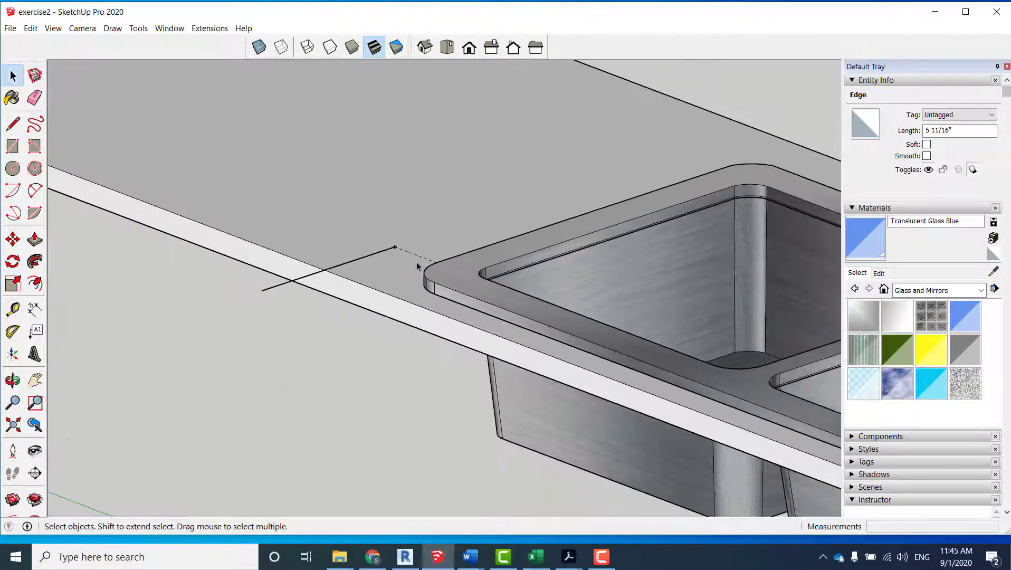
scroll(417, 266, down, 3)
scroll(407, 288, down, 2)
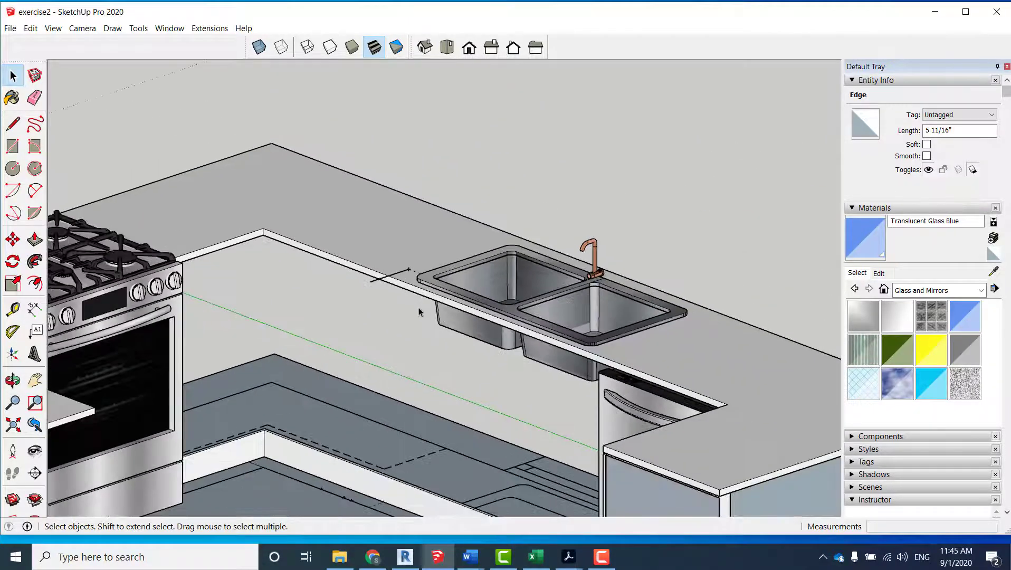
key(l)
scroll(394, 277, up, 5)
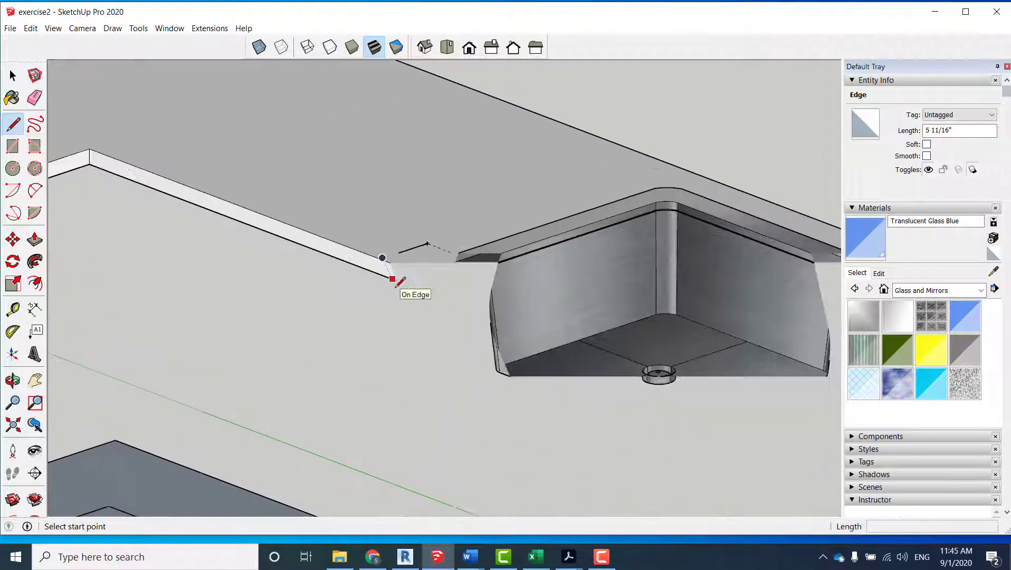
scroll(397, 237, down, 2)
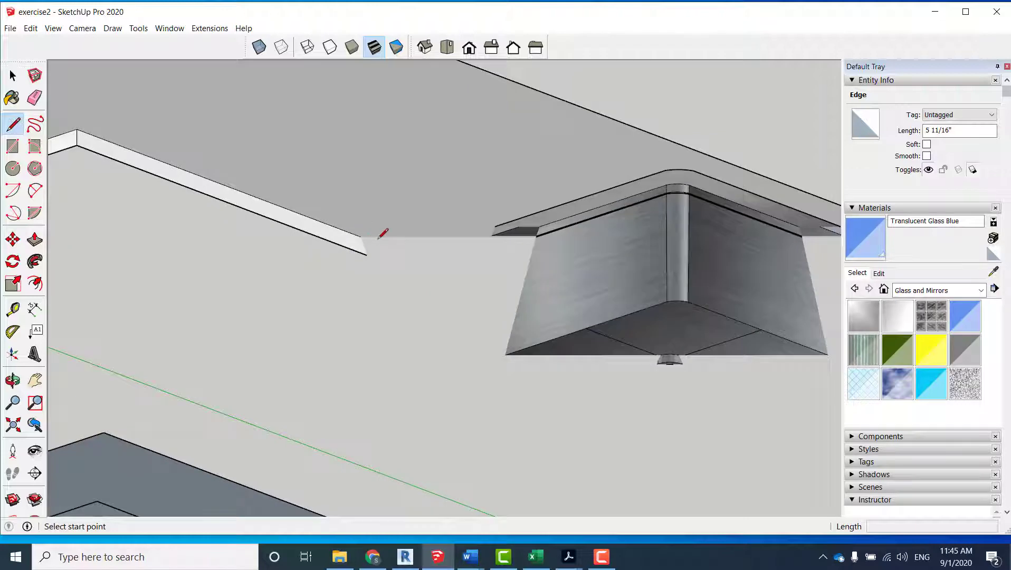
scroll(383, 232, down, 3)
middle_drag(441, 266, 418, 287)
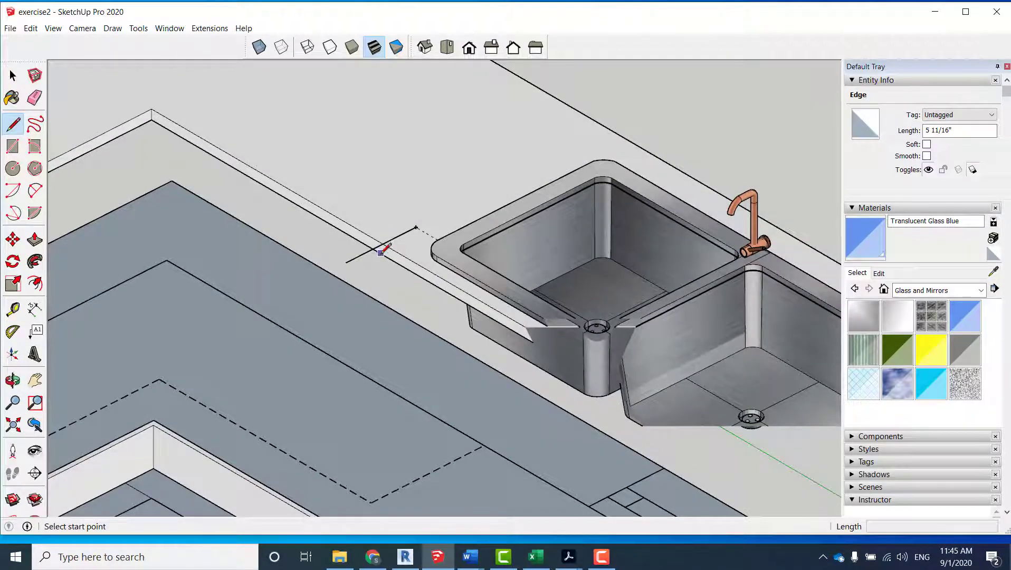
scroll(386, 240, up, 4)
scroll(406, 211, down, 2)
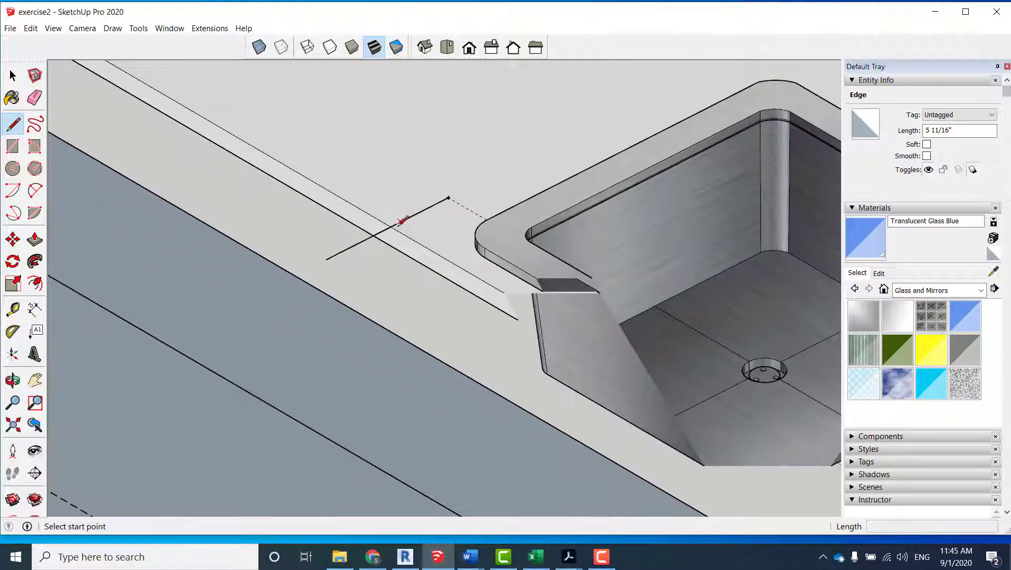
scroll(398, 226, up, 1)
mouse_move(402, 228)
middle_down()
mouse_move(346, 104)
mouse_move(175, 62)
mouse_move(199, 110)
mouse_move(261, 97)
mouse_move(381, 111)
mouse_move(585, 55)
middle_up()
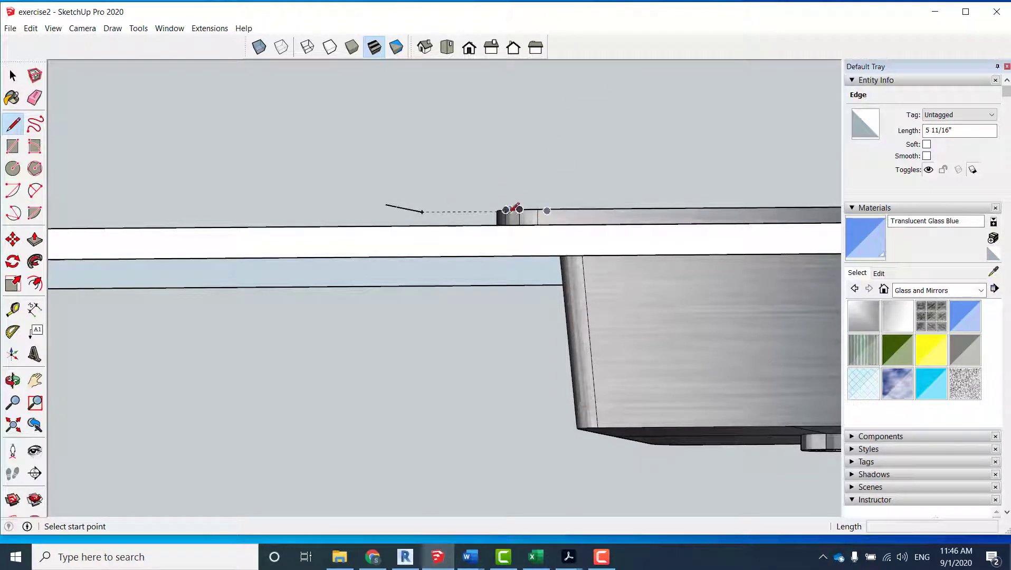
middle_drag(438, 200, 320, 230)
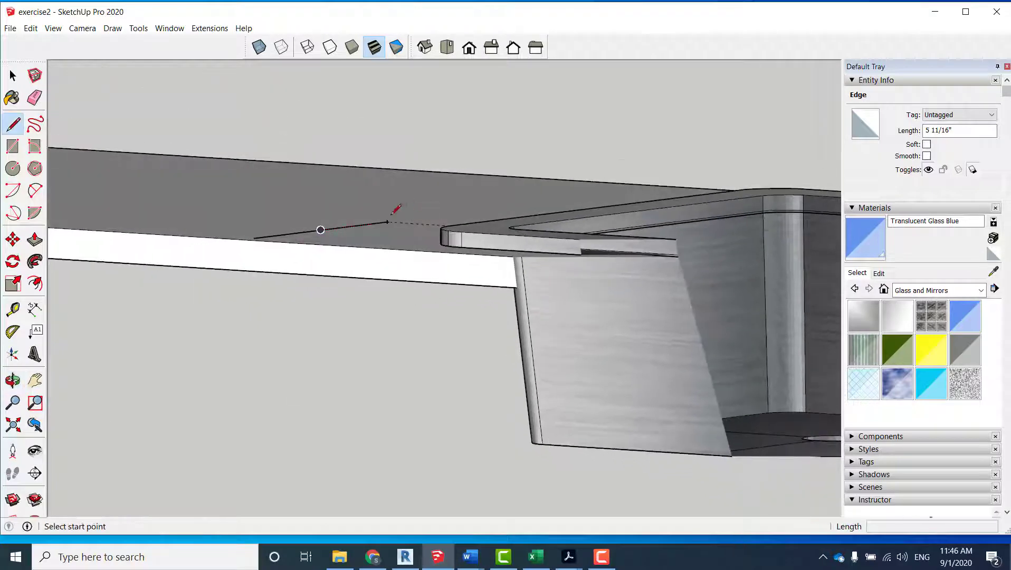
middle_drag(390, 264, 650, 505)
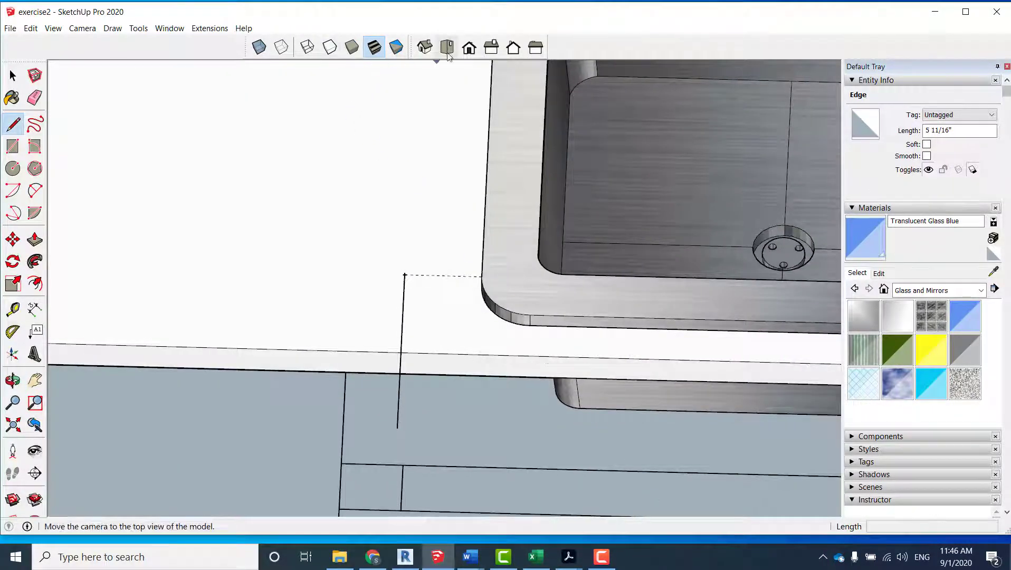
click(448, 53)
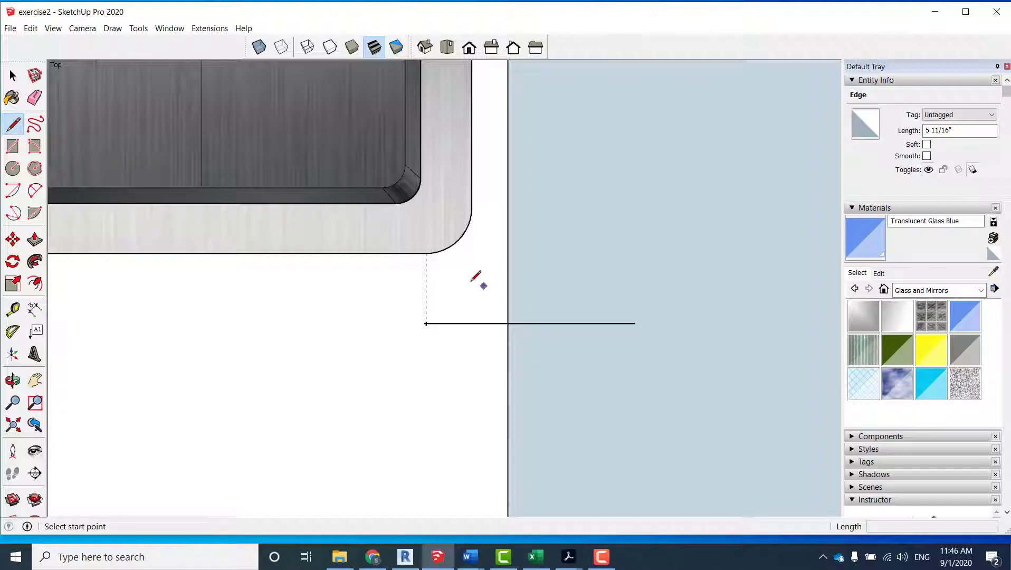
middle_drag(457, 270, 430, 124)
middle_drag(424, 350, 313, 173)
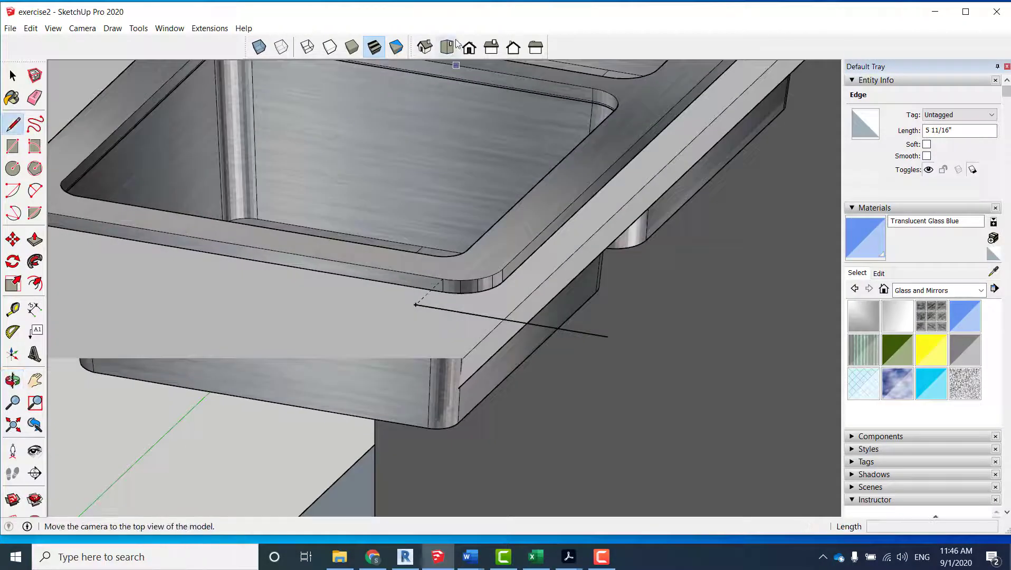
Step: Replace the floating short line with one running outward from the countertop's front edge, level with the end of the 2.5" guide
click(446, 48)
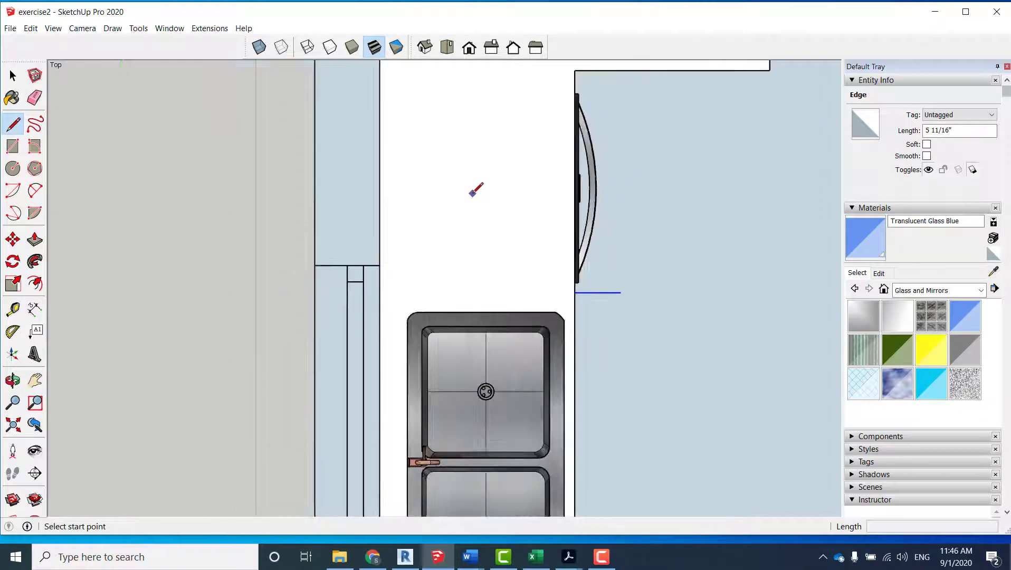
scroll(548, 489, up, 3)
mouse_move(537, 489)
middle_down()
mouse_move(533, 456)
mouse_move(536, 481)
middle_up()
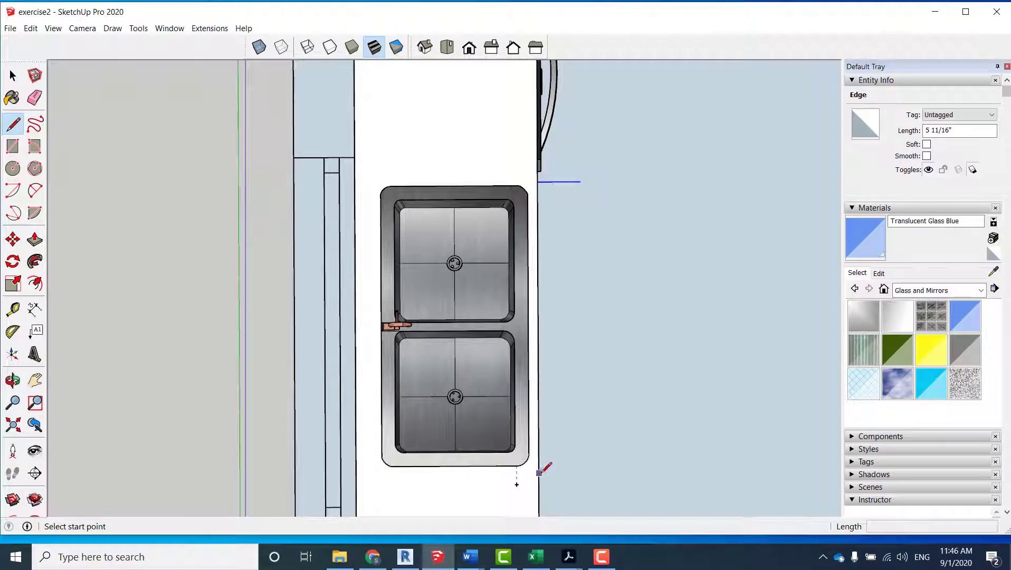
click(538, 465)
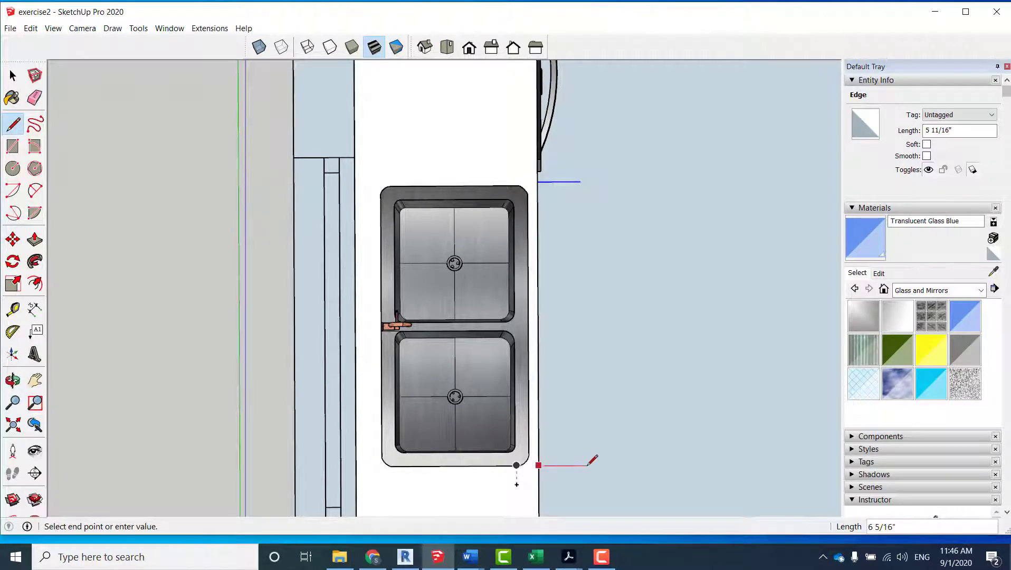
click(538, 484)
click(604, 484)
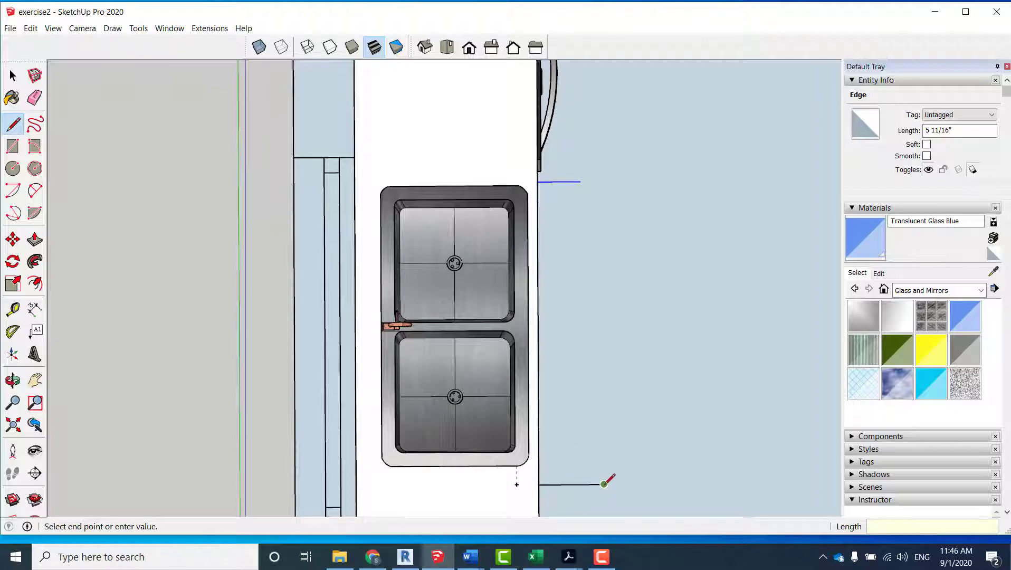
mouse_move(607, 486)
middle_down()
mouse_move(209, 174)
mouse_move(188, 170)
middle_up()
key(Escape)
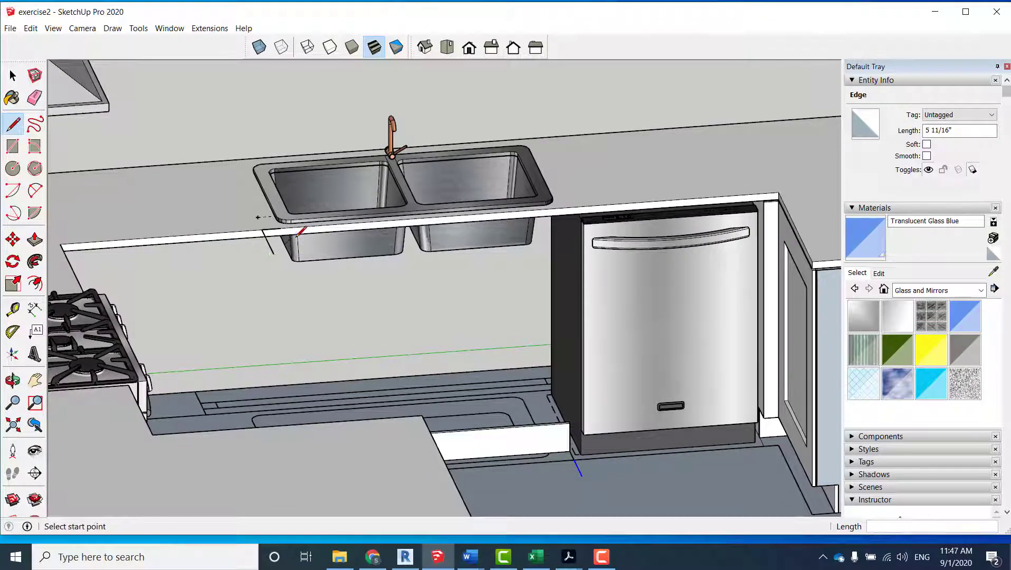
Step: Draw an upright rectangle from the new line's start at the countertop edge down to the short floor line beside the dishwasher
middle_drag(376, 228, 219, 236)
mouse_move(212, 214)
mouse_down()
mouse_move(277, 262)
mouse_move(260, 244)
mouse_move(239, 247)
mouse_up()
key(l)
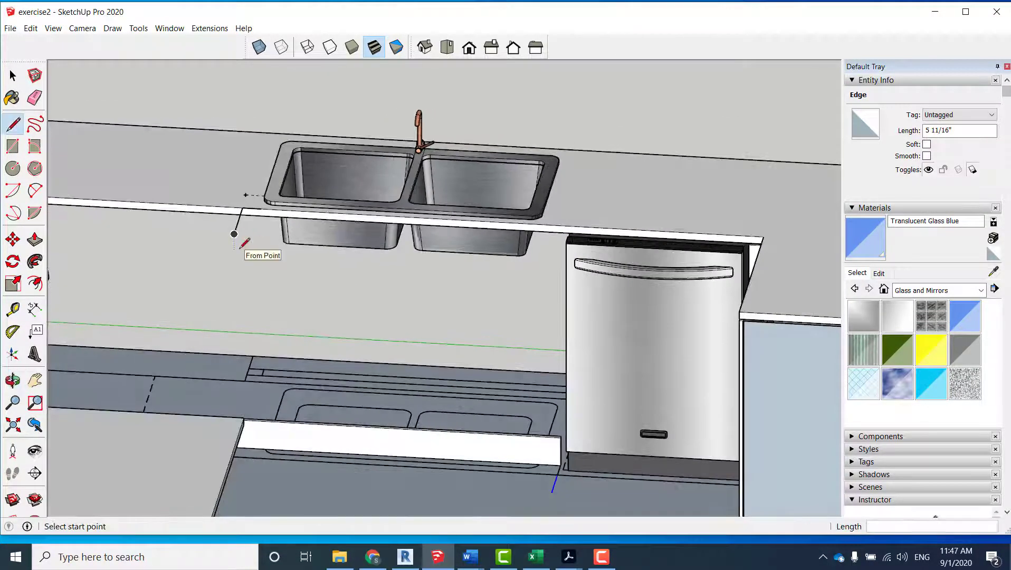
key(r)
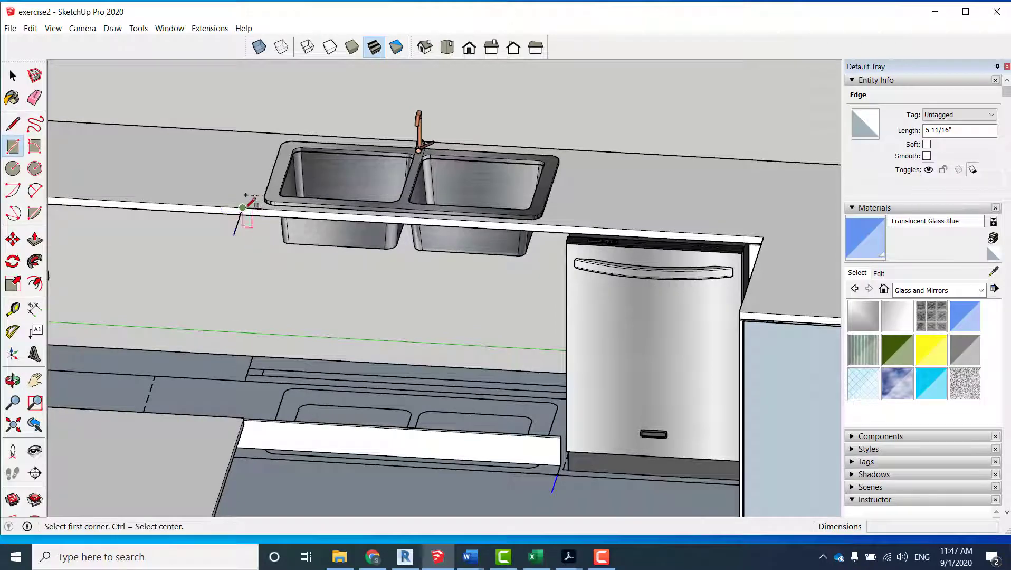
click(242, 208)
click(557, 473)
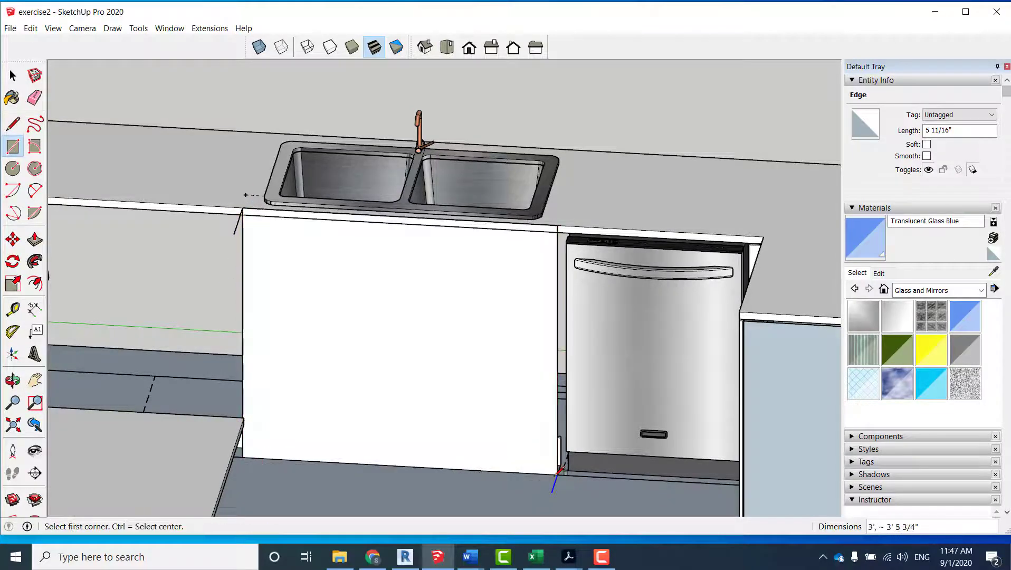
Step: Copy the rectangle's face with its edges and paste the copy in the open space beyond the countertop
key(space)
double_click(444, 359)
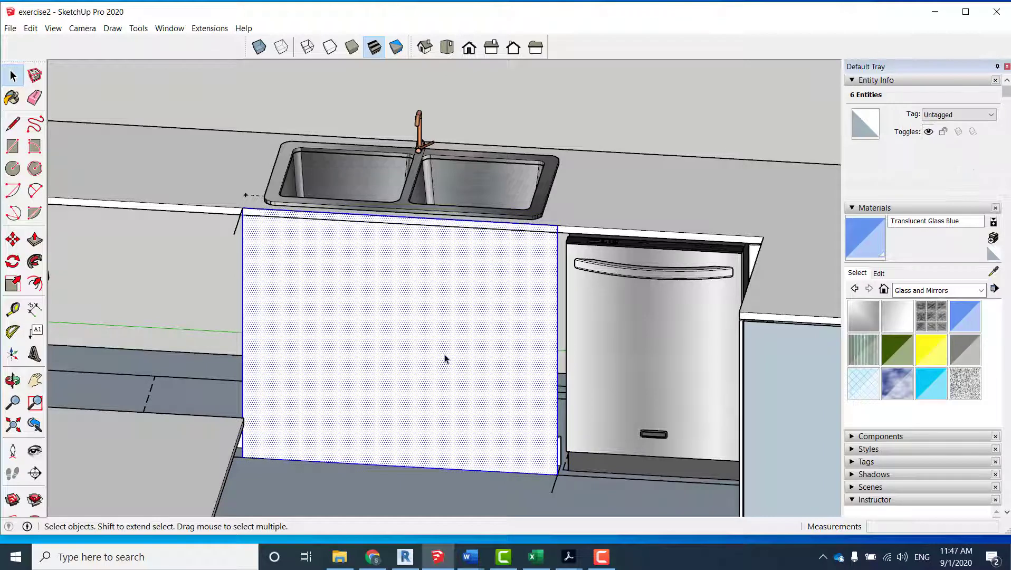
scroll(445, 358, down, 5)
key(ctrl+c)
key(ctrl+v)
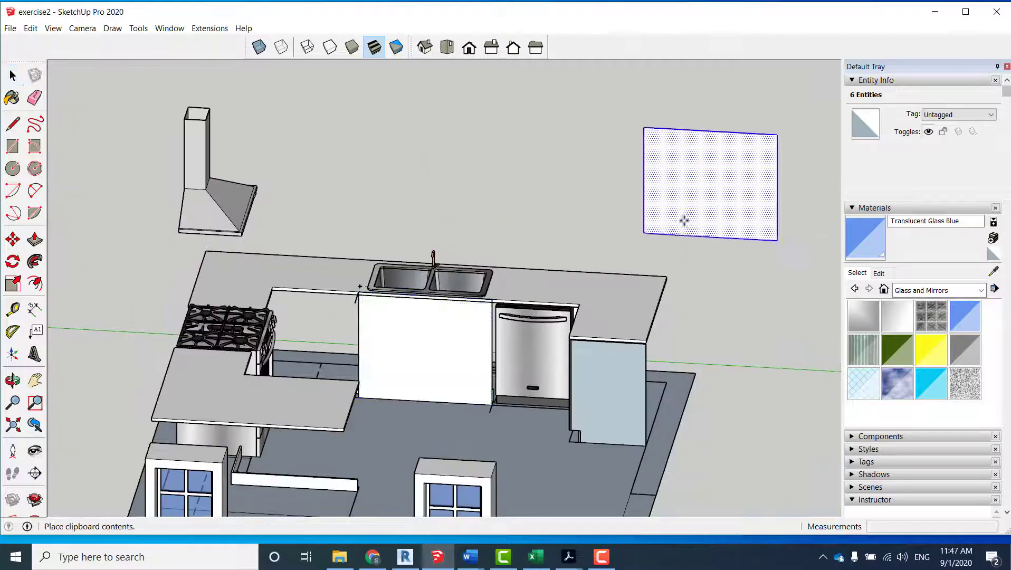
click(638, 235)
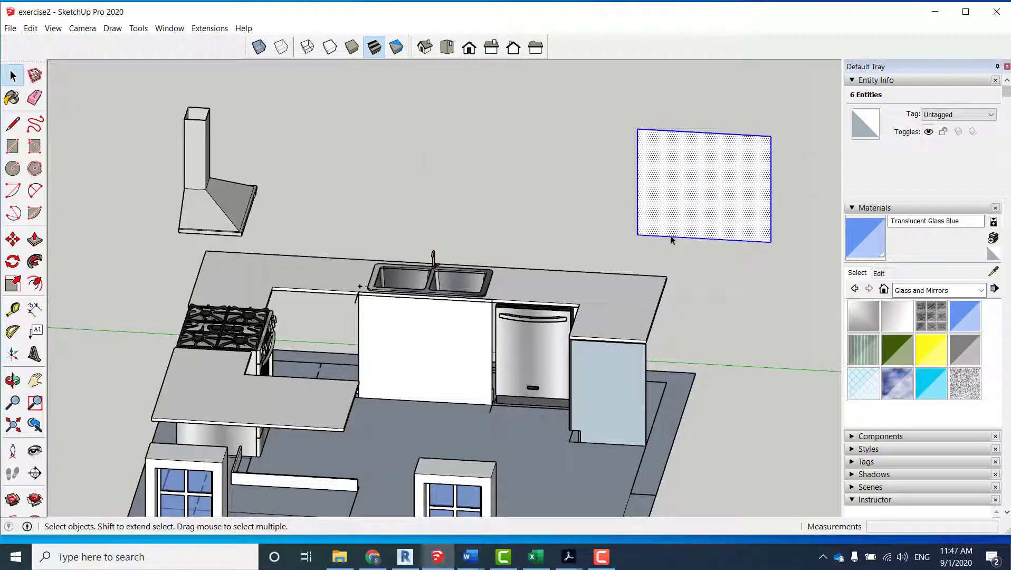
Step: Make the pasted rectangle a component named cabinetDoor_sink, replacing the existing definition, and open it for editing
right_click(675, 216)
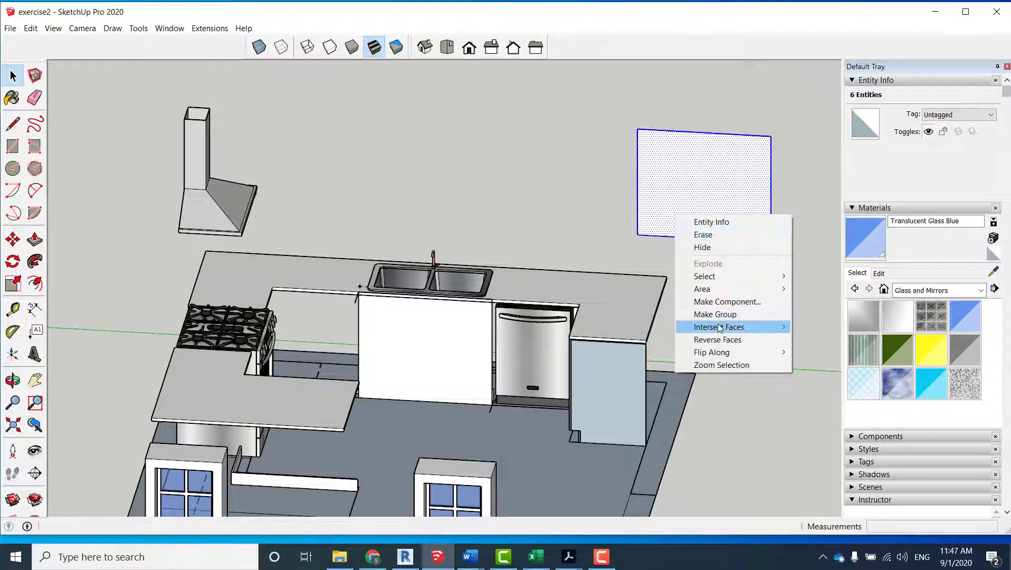
click(726, 302)
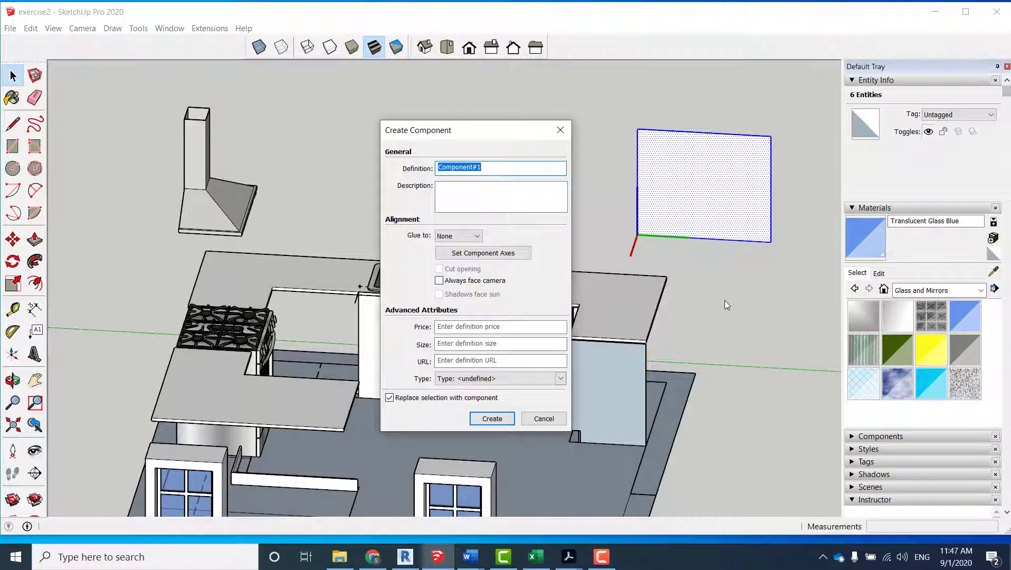
text(cabinetDoor_sink)
key(Return)
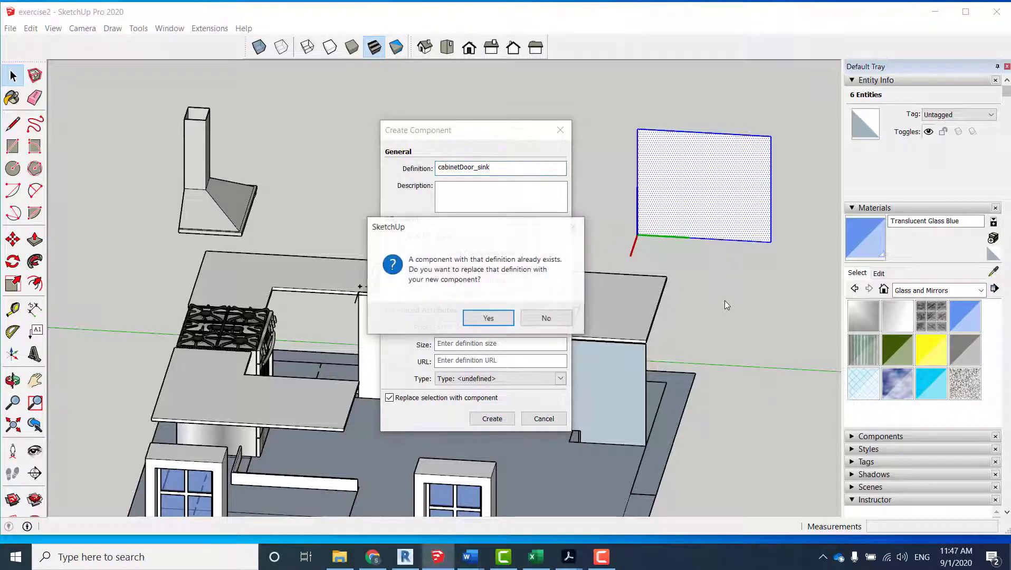
click(503, 319)
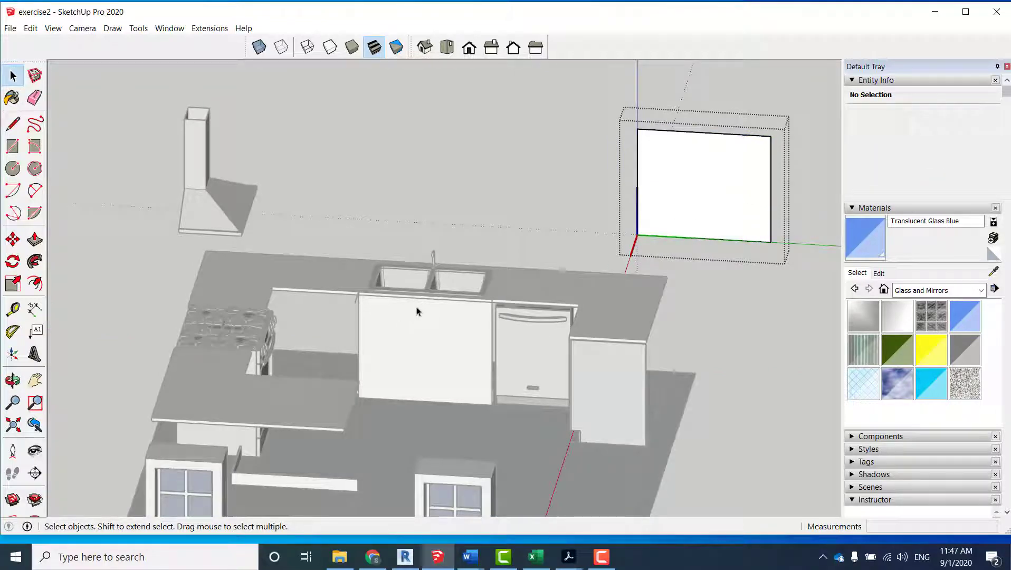
Step: Place a guide line 1.1" below the top edge of the cabinet front face
click(692, 136)
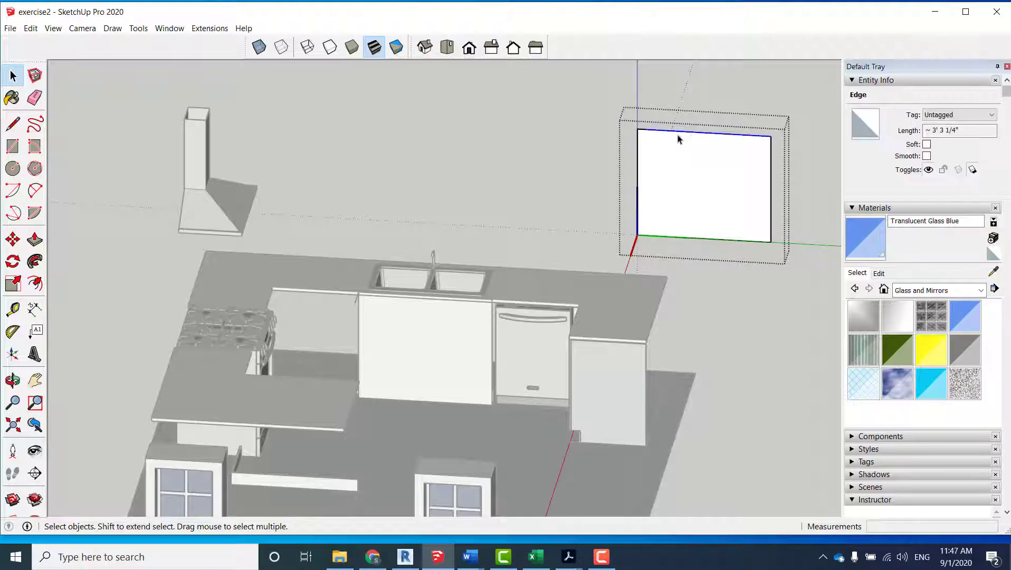
key(t)
click(678, 130)
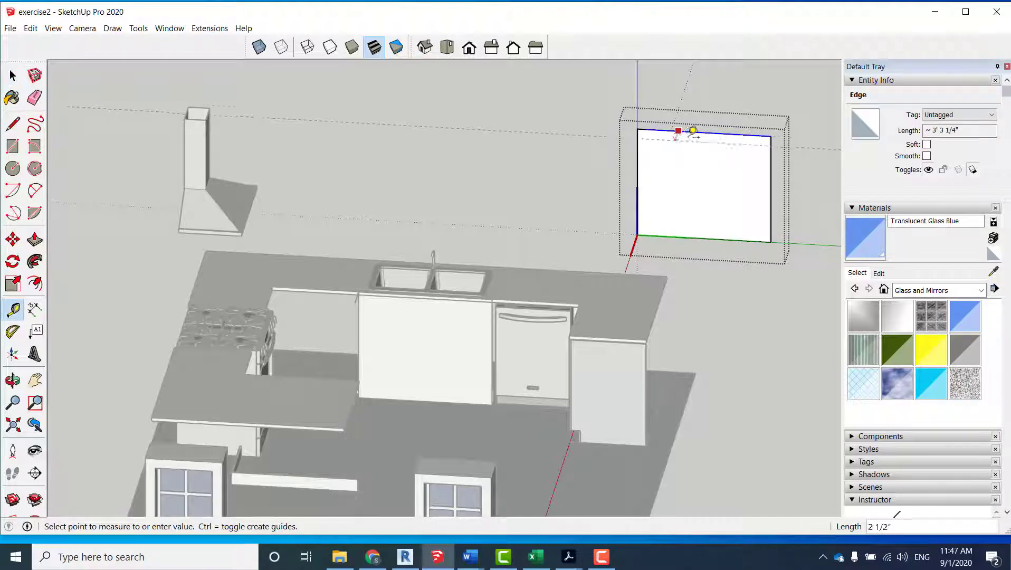
scroll(692, 133, up, 2)
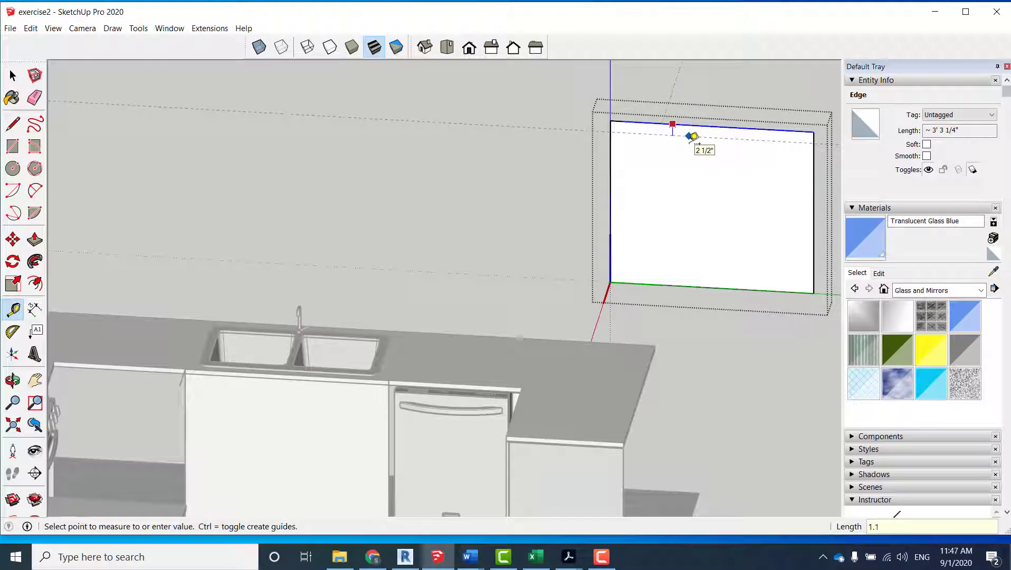
key(Return)
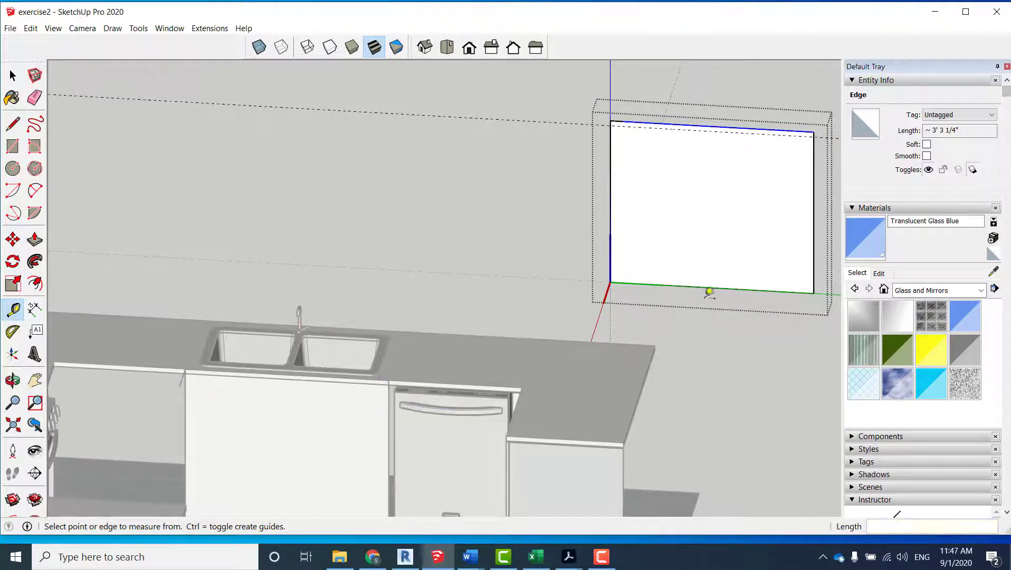
Step: Place a guide line 4" above the bottom edge of the cabinet front face and dismiss the mail notification
click(712, 287)
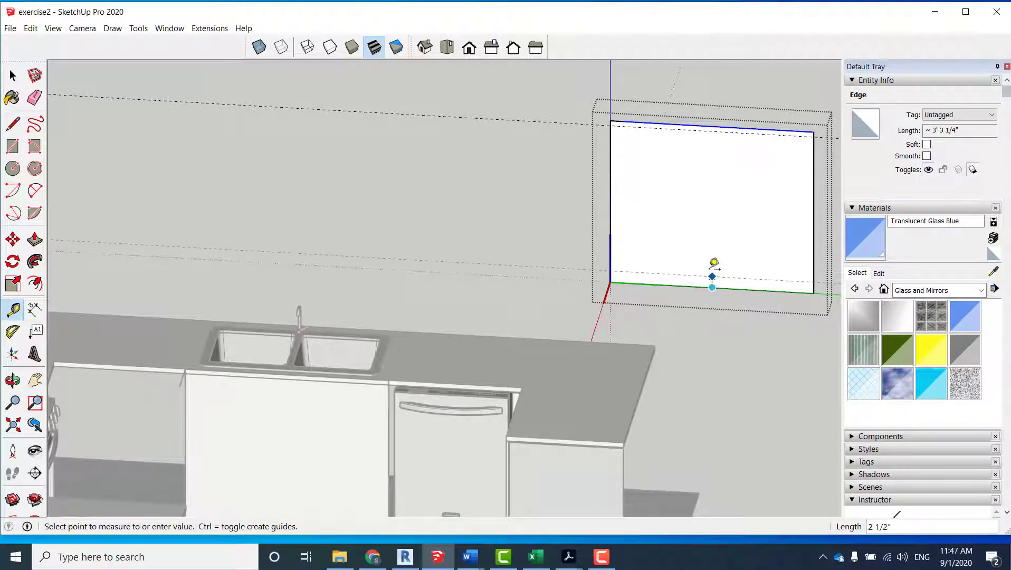
text(4)
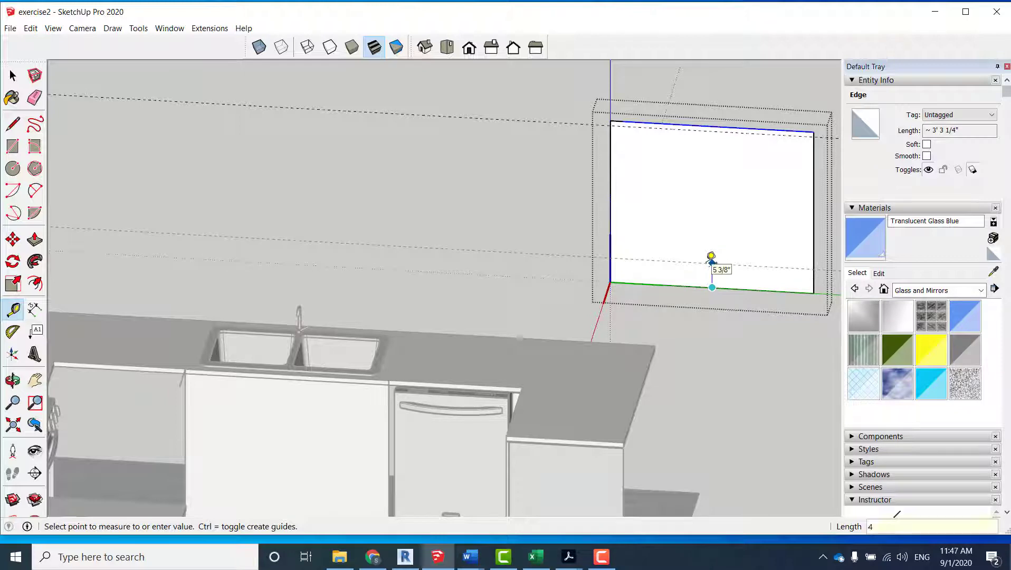
key(Return)
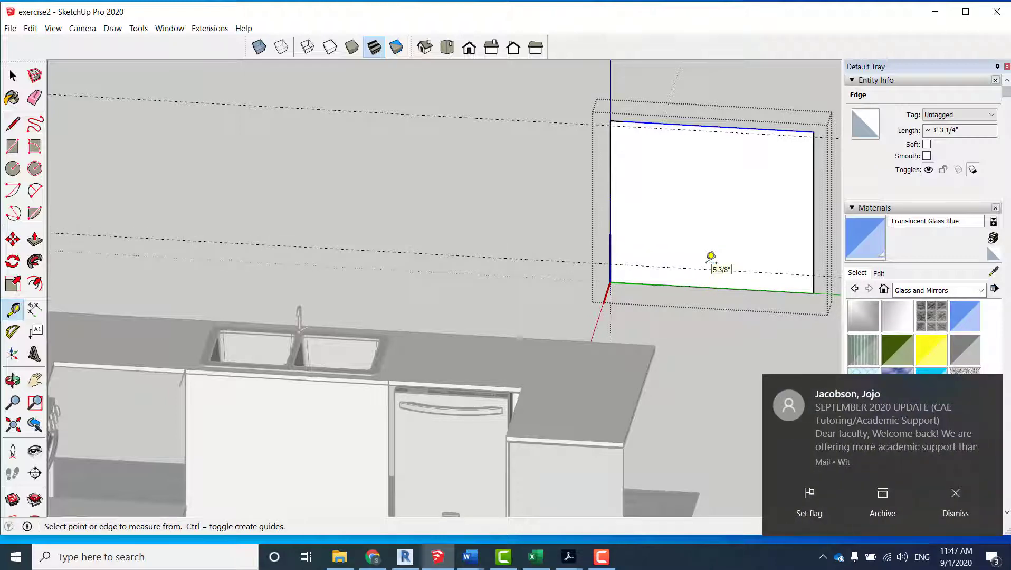
key(space)
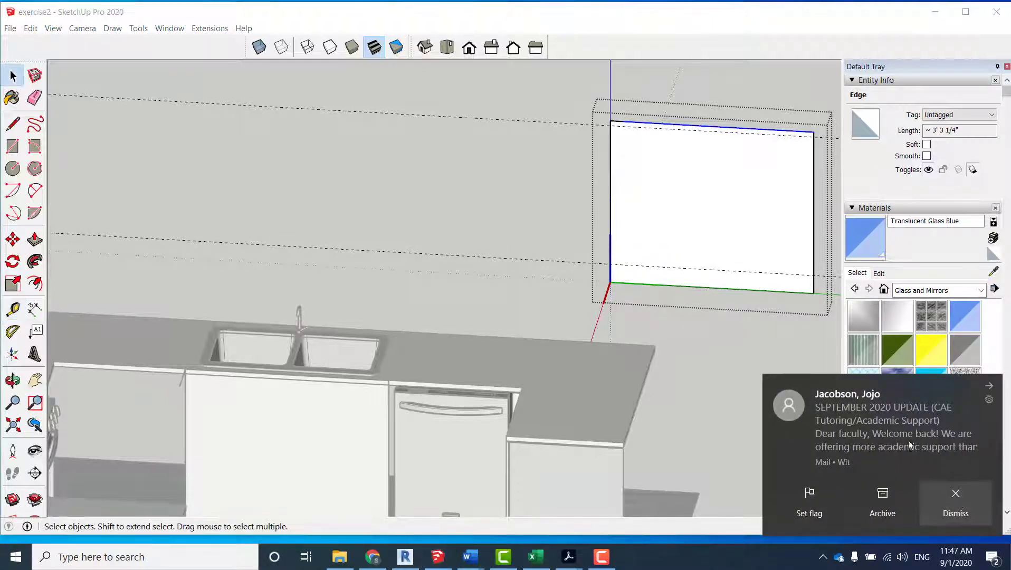
click(955, 497)
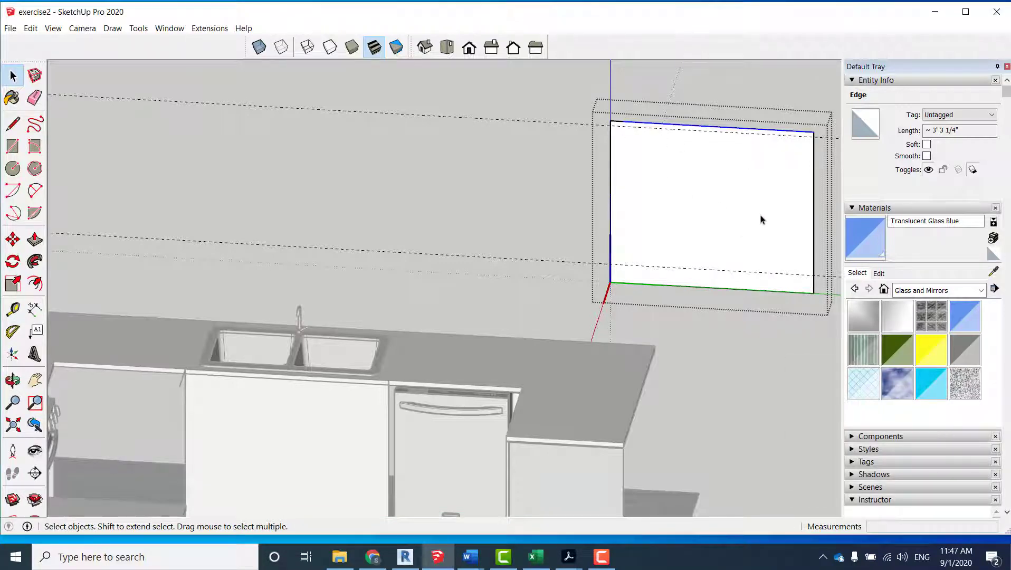
Step: Draw a rectangle on the cabinet front face spanning its full width between the upper and lower guides
key(l)
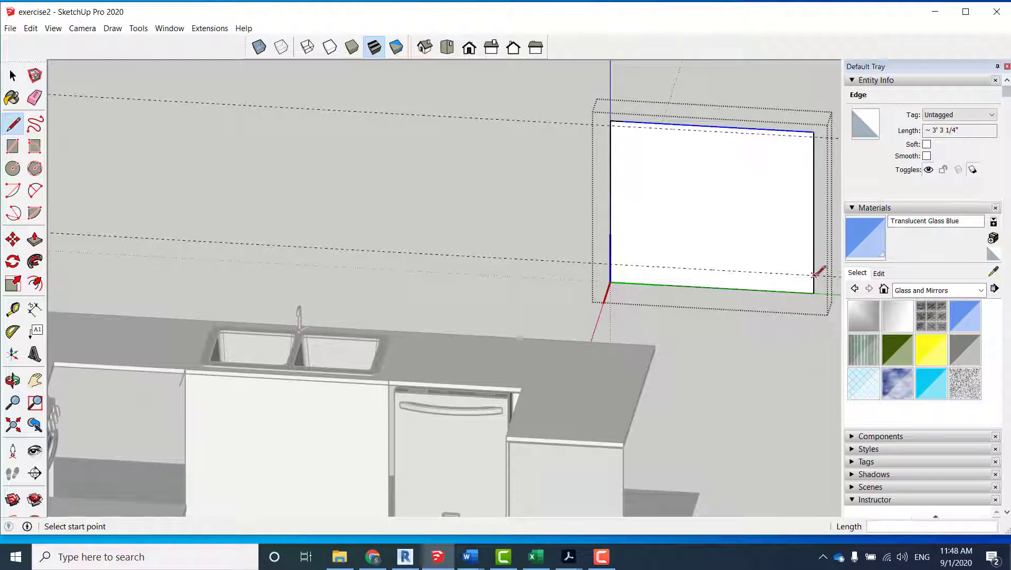
click(814, 275)
key(r)
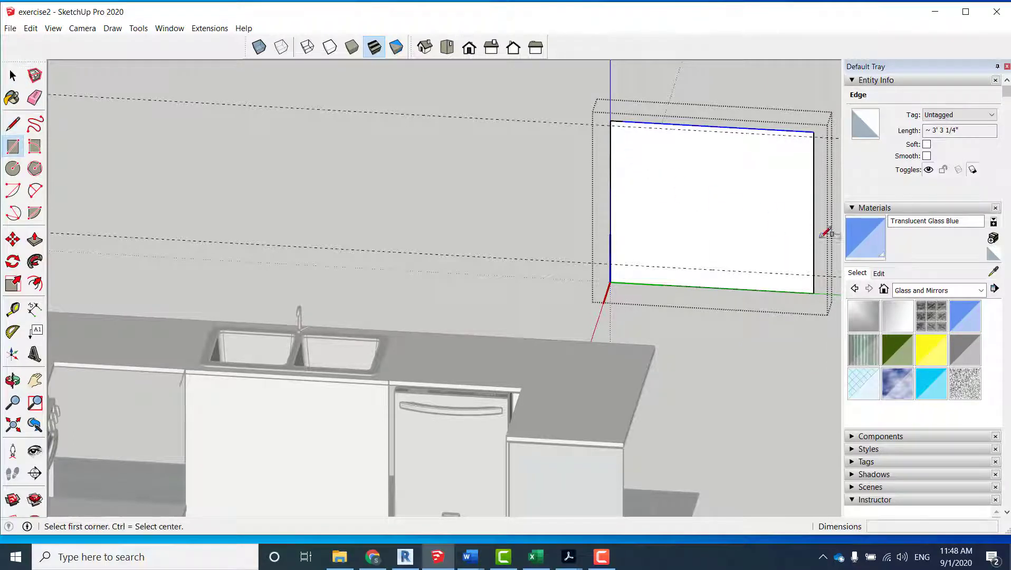
click(813, 275)
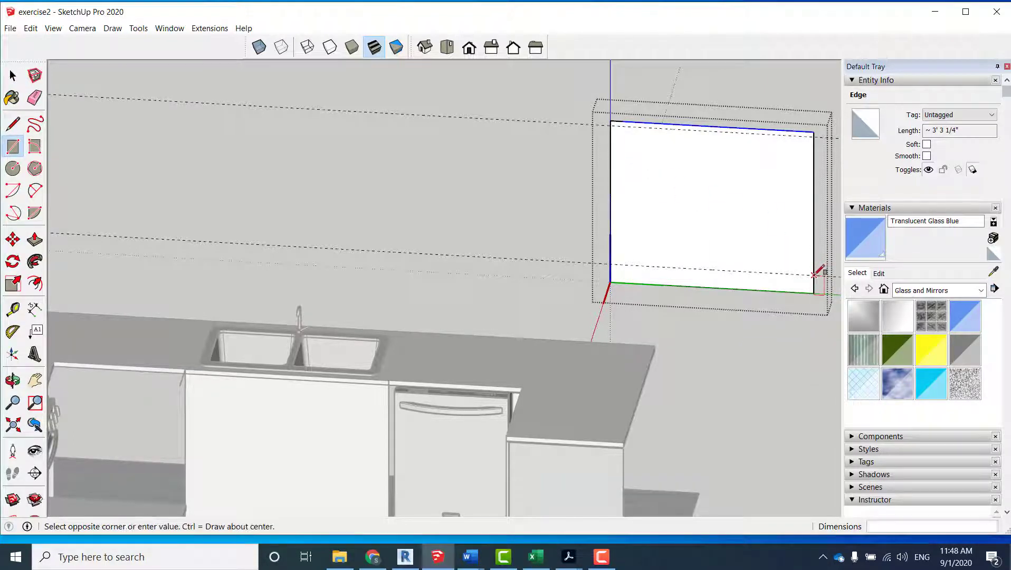
click(611, 122)
key(space)
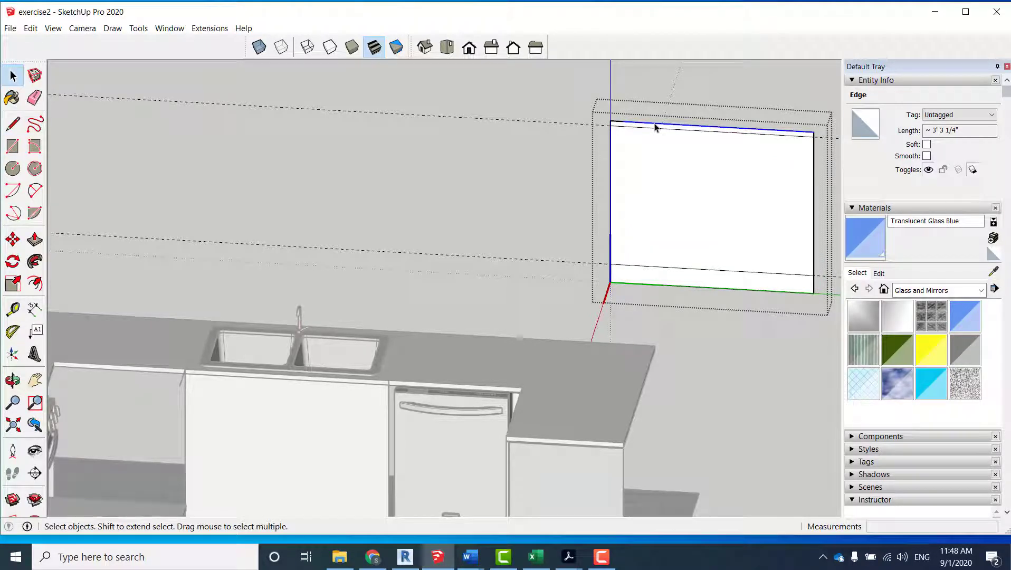
Step: Delete the face strips and leftover edges above and below the new rectangle
click(682, 196)
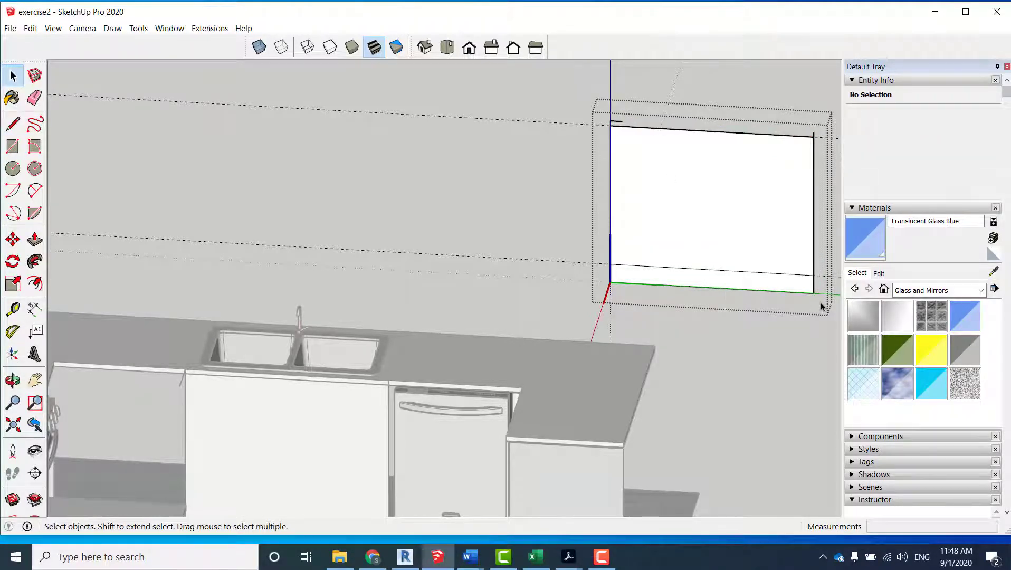
drag(820, 302, 635, 285)
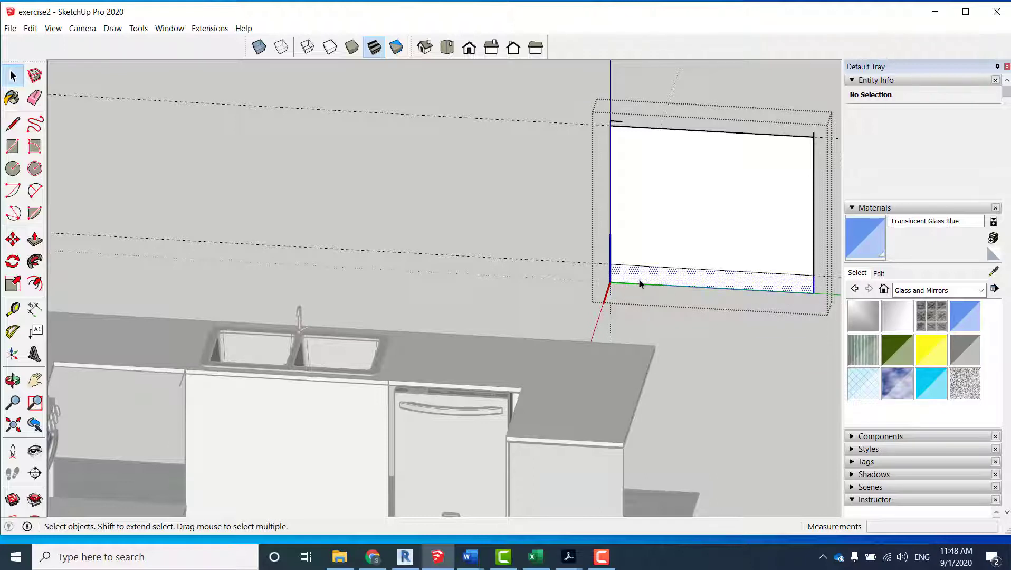
key(Delete)
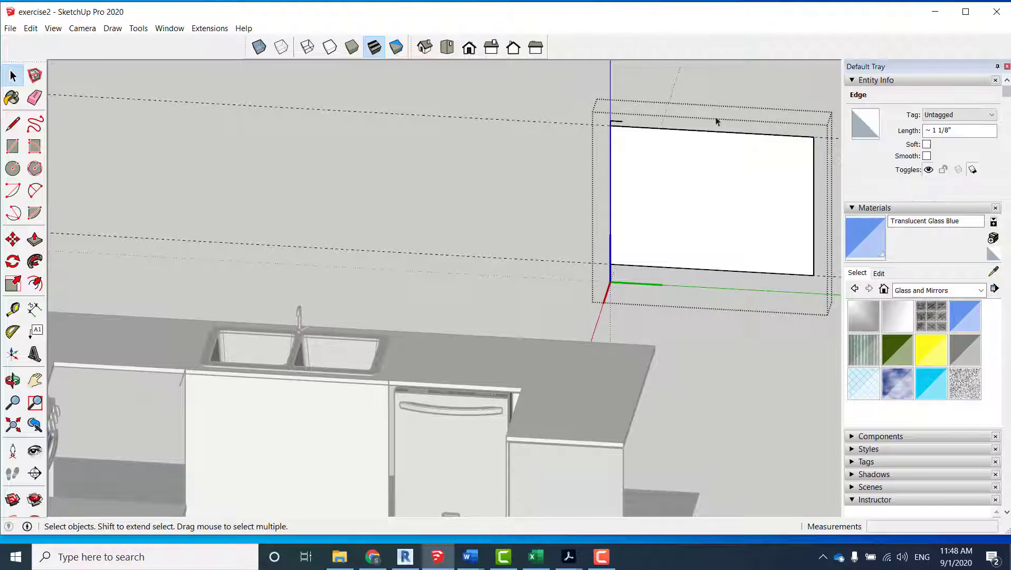
key(Delete)
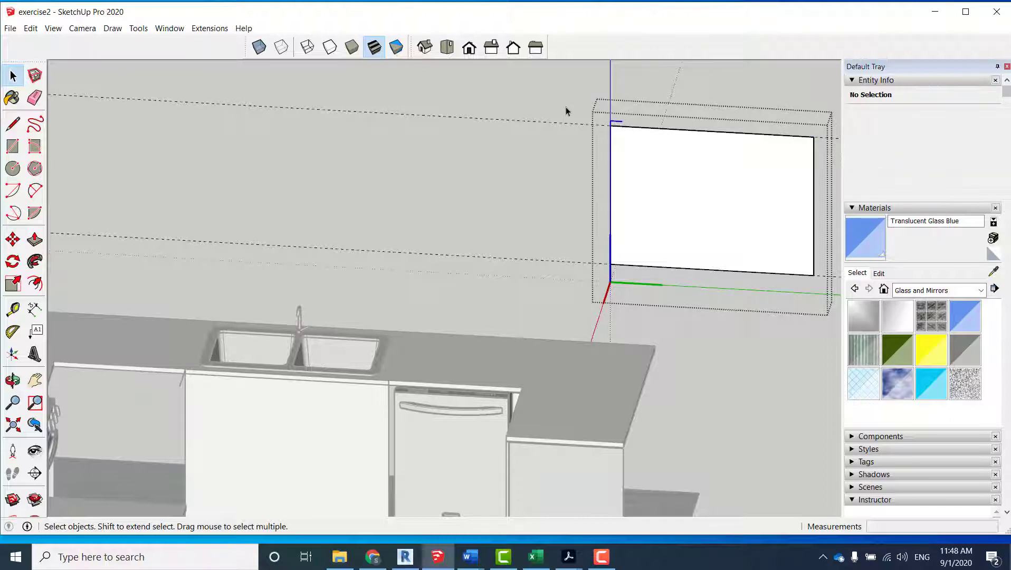
Step: Place a guide line 6" below the top edge of the remaining face
click(770, 212)
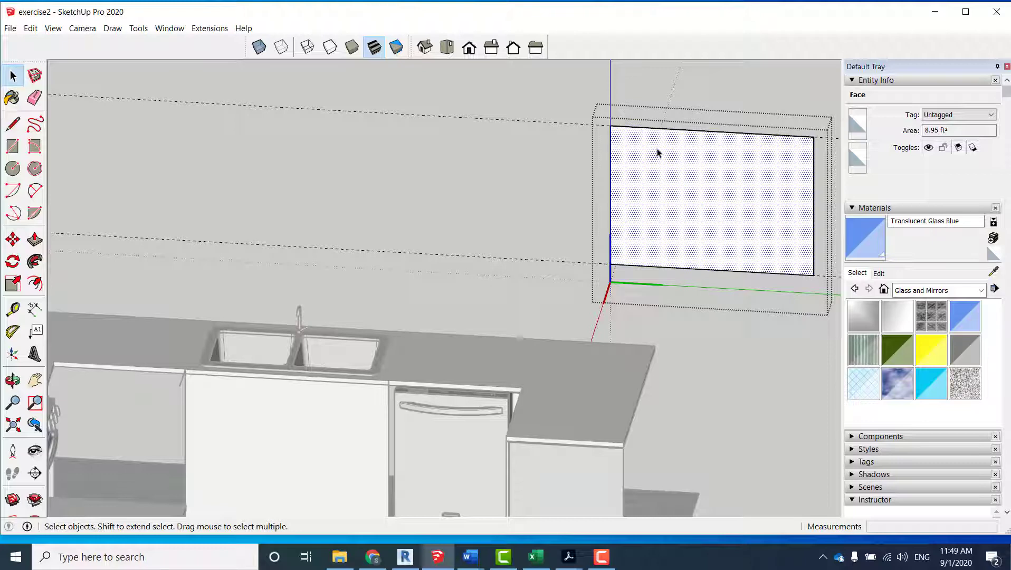
key(t)
click(673, 129)
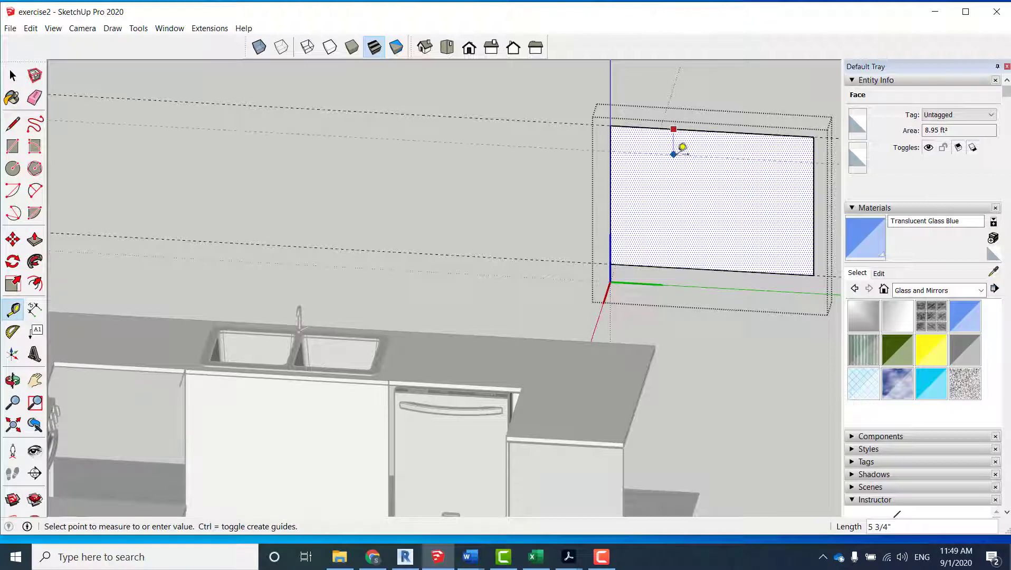
text(6)
key(Return)
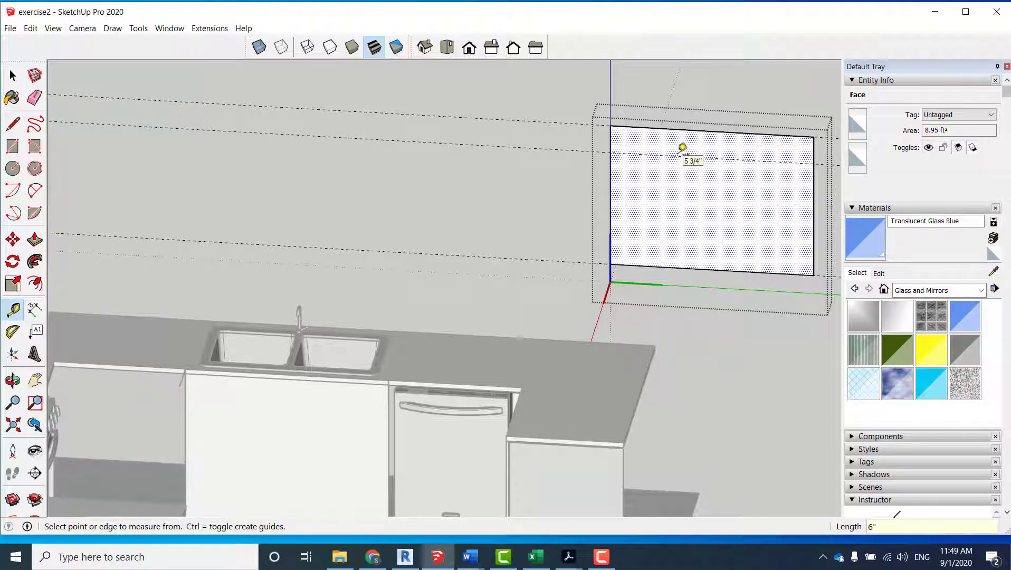
Step: Draw a line along the 6" guide across the full width, splitting off a top strip from the face
key(l)
click(814, 163)
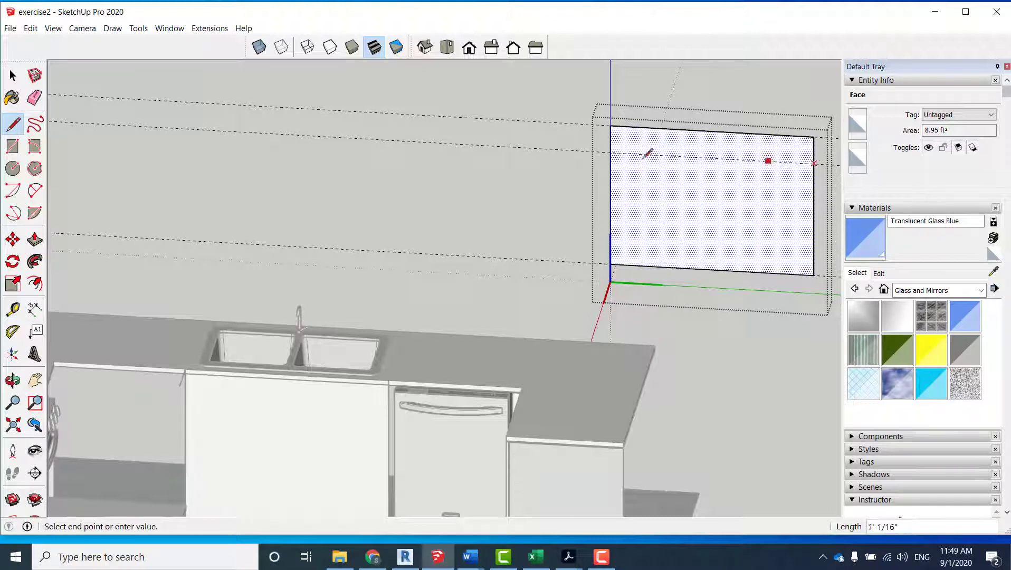
click(611, 153)
key(space)
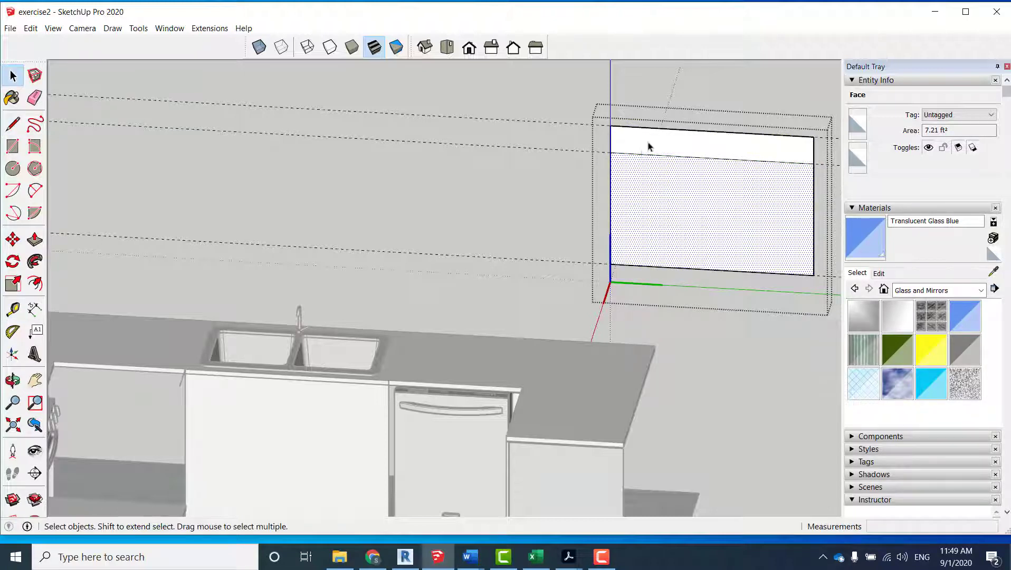
Step: Offset the border of the top strip 1" inward
click(649, 146)
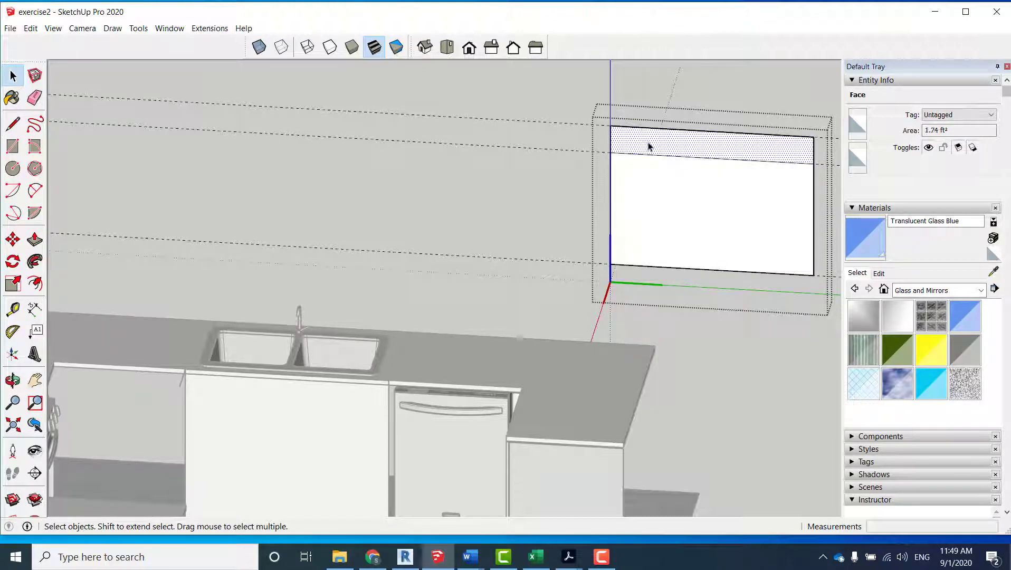
key(f)
click(649, 148)
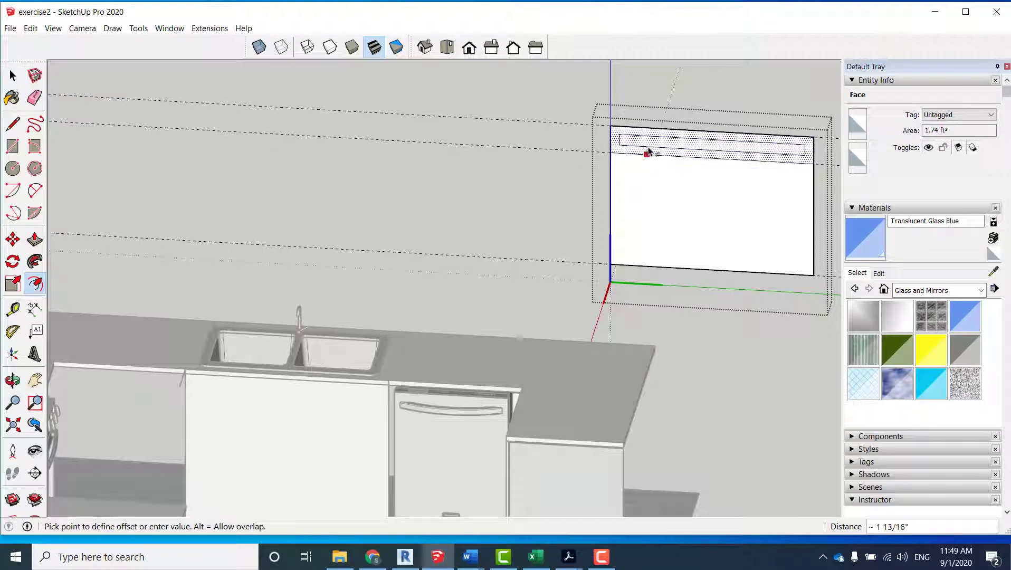
text(1)
key(Return)
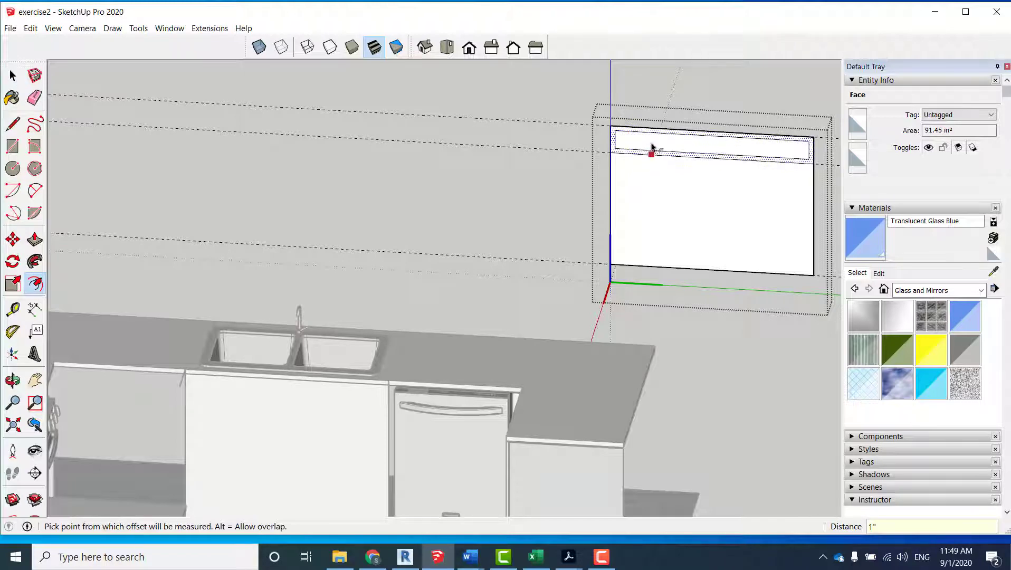
Step: Extrude the inner rectangle of the top strip 1/2" outward
key(space)
click(652, 147)
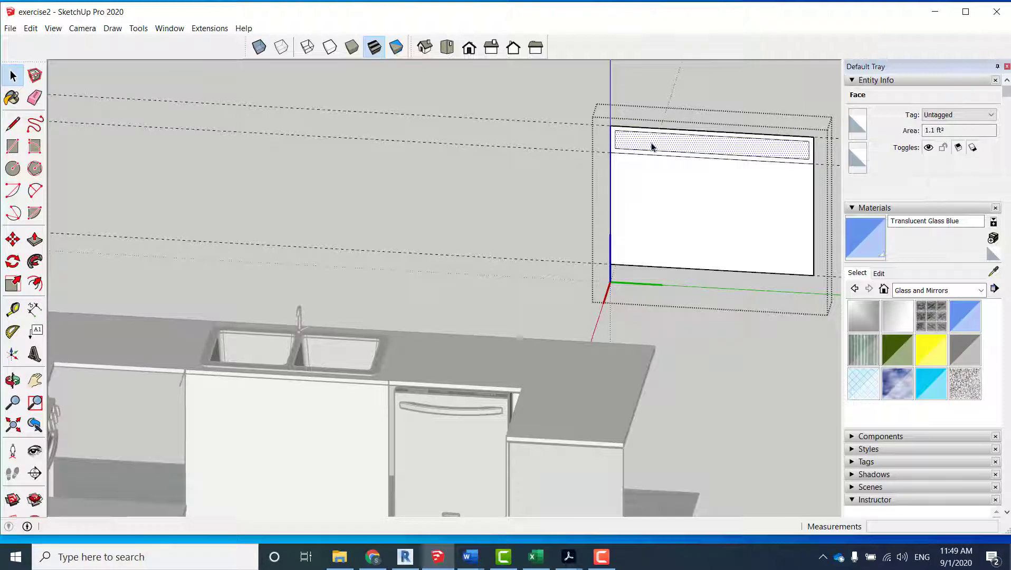
key(p)
click(649, 147)
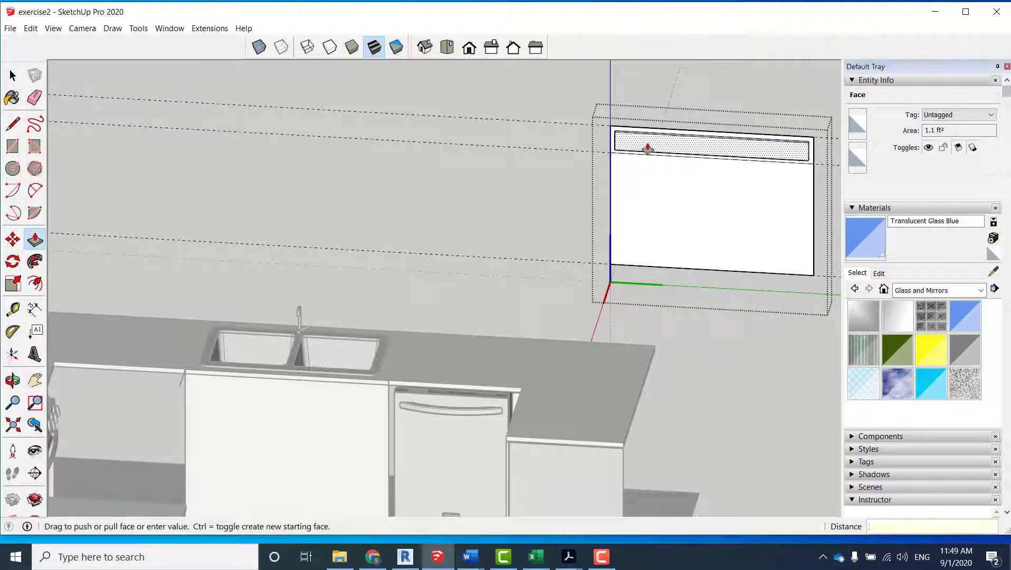
key(Return)
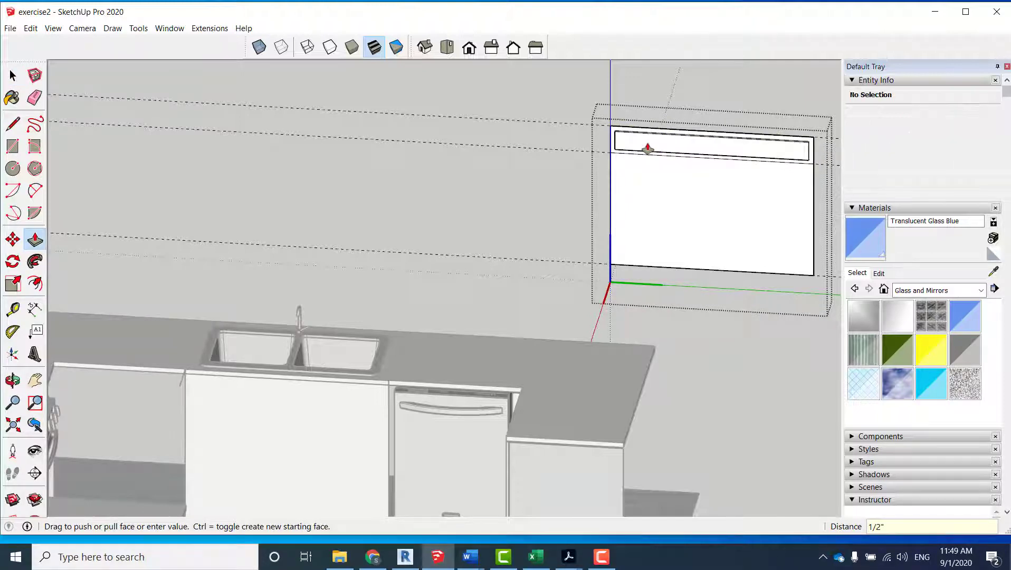
key(space)
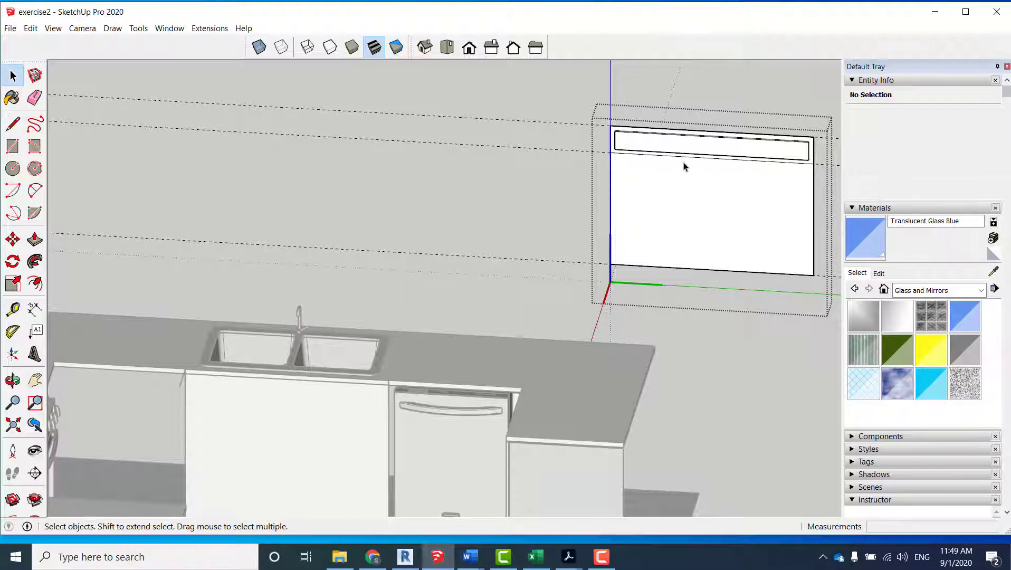
Step: Draw a vertical line from the midpoint of the strip's lower edge to the bottom edge, dividing the lower face into two doors
shift+middle_drag(733, 172, 537, 176)
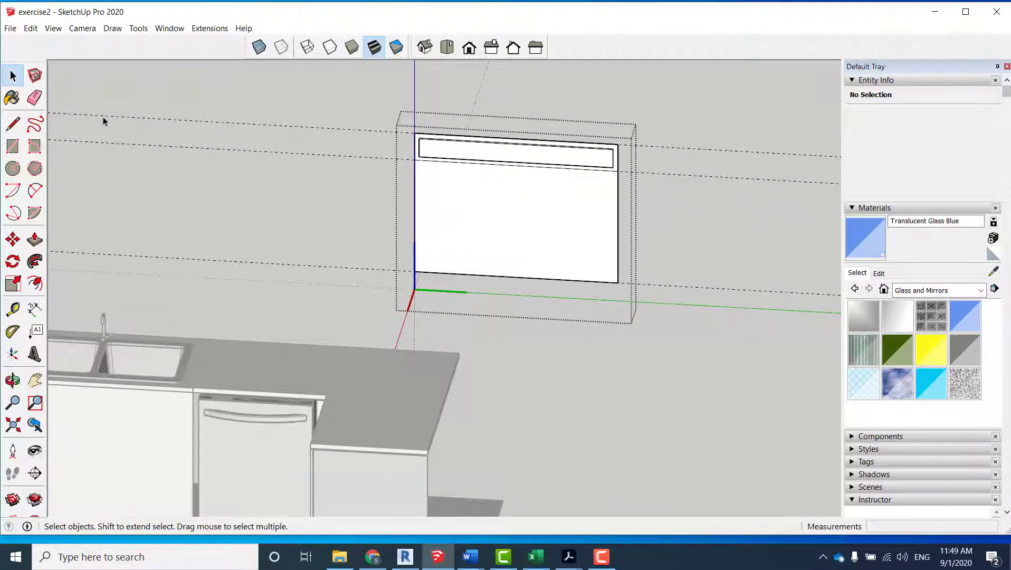
click(13, 124)
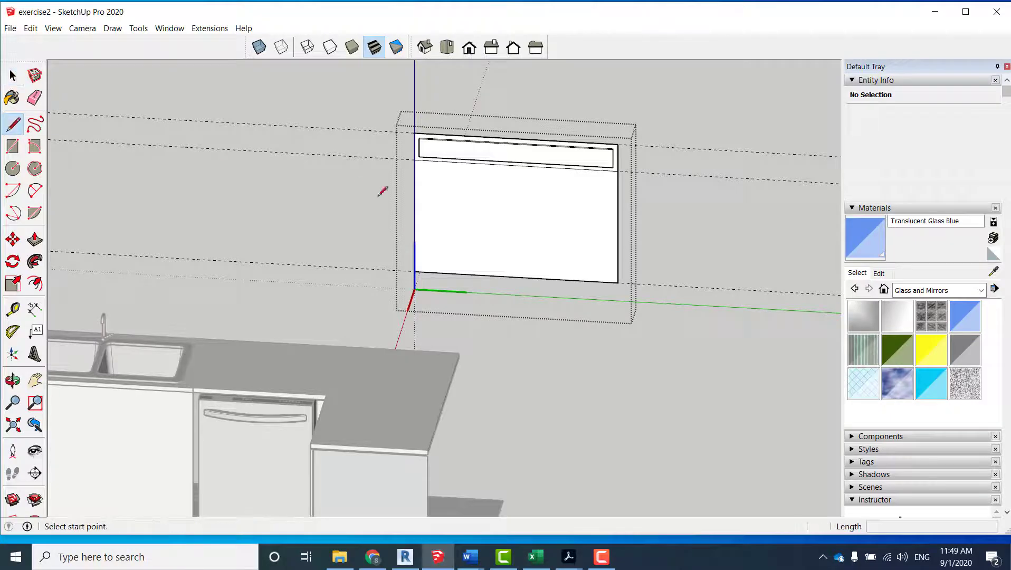
click(516, 164)
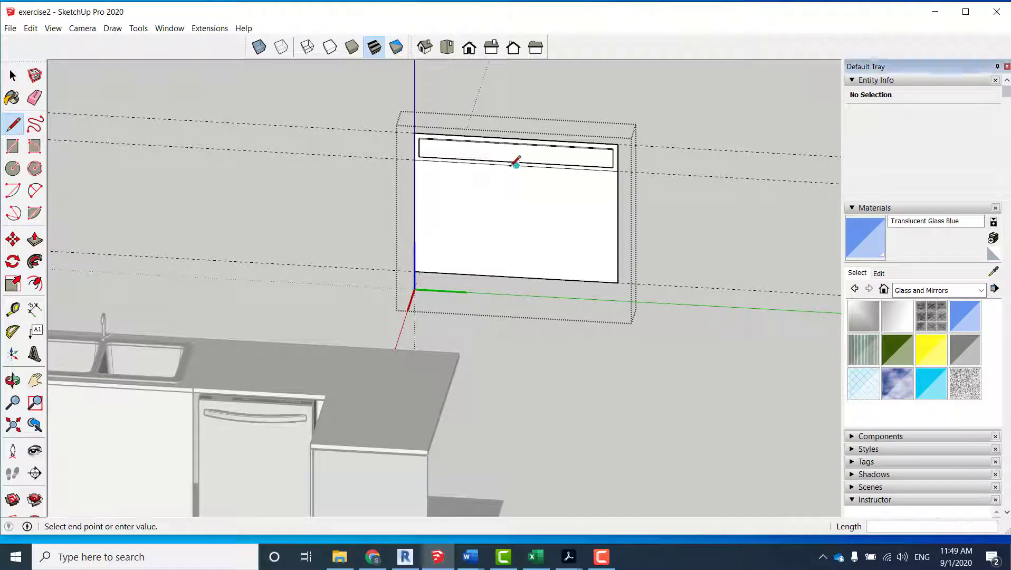
click(517, 275)
key(space)
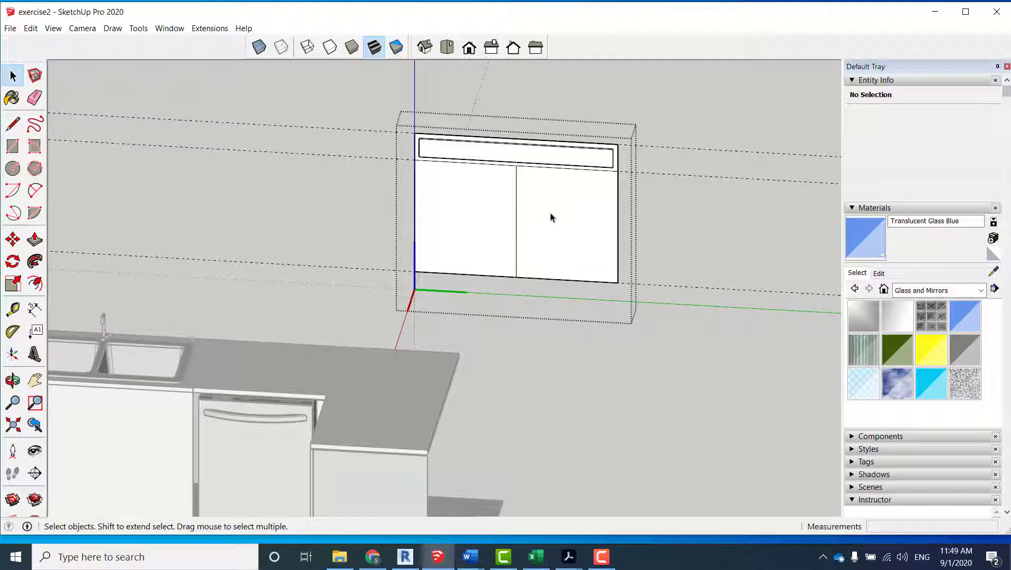
Step: Place a vertical guide line .1" to the right of the centre line between the two doors
click(551, 217)
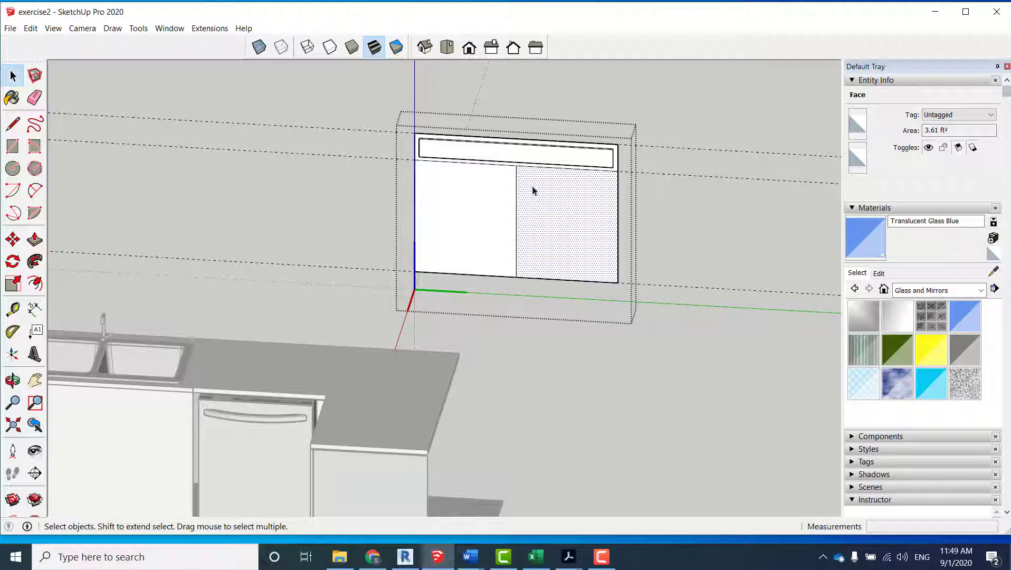
scroll(537, 203, up, 4)
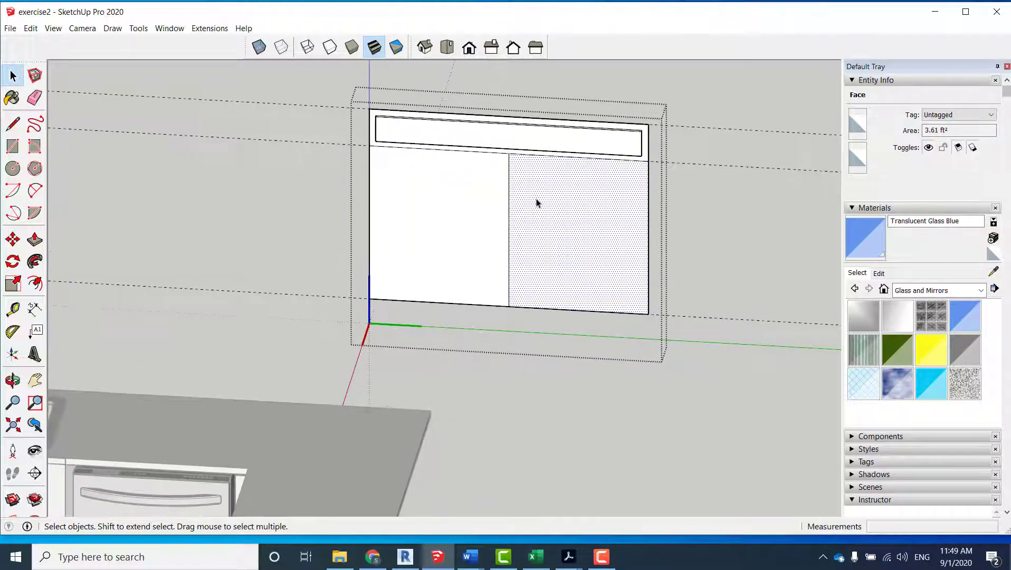
click(495, 200)
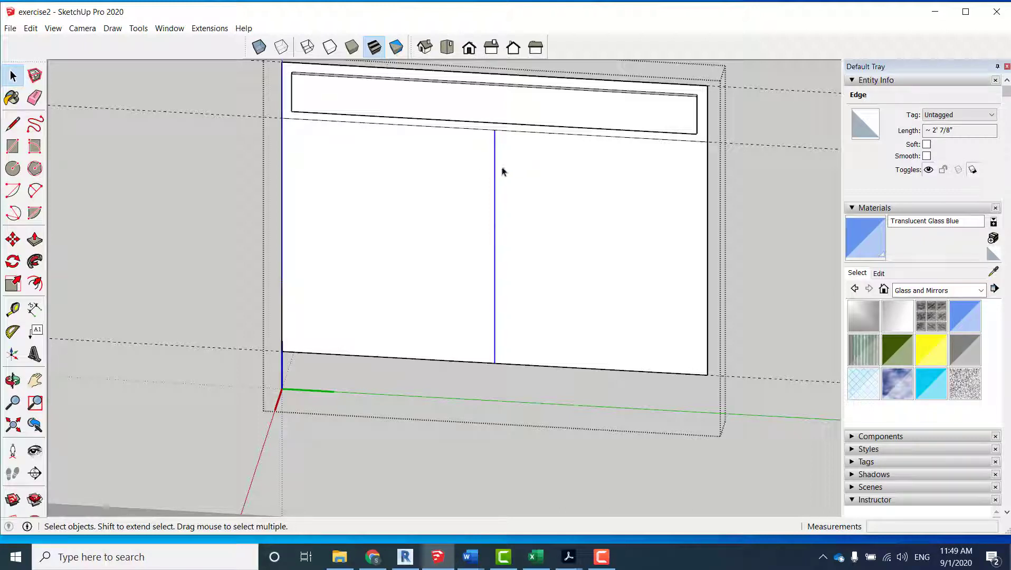
key(t)
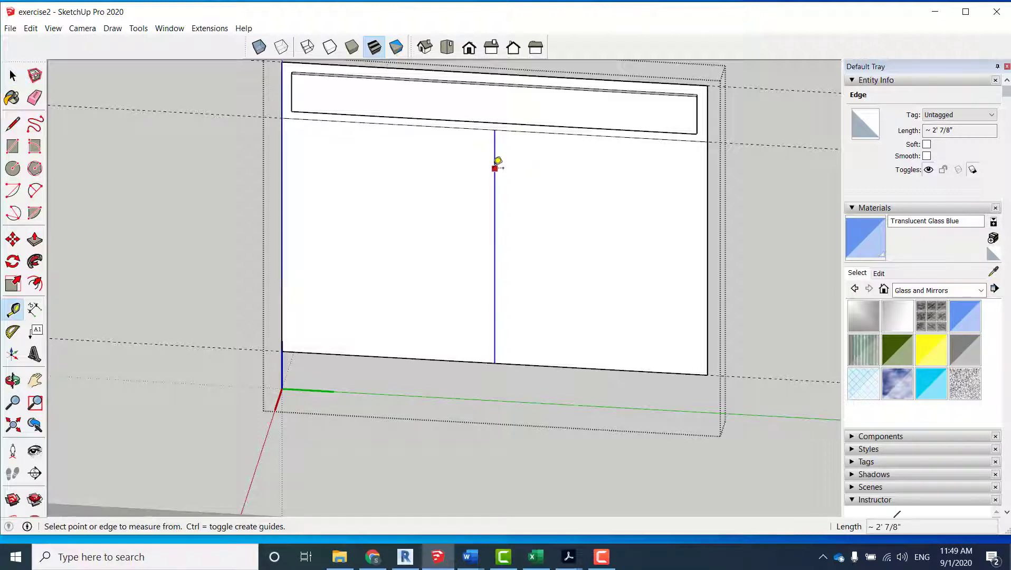
click(494, 169)
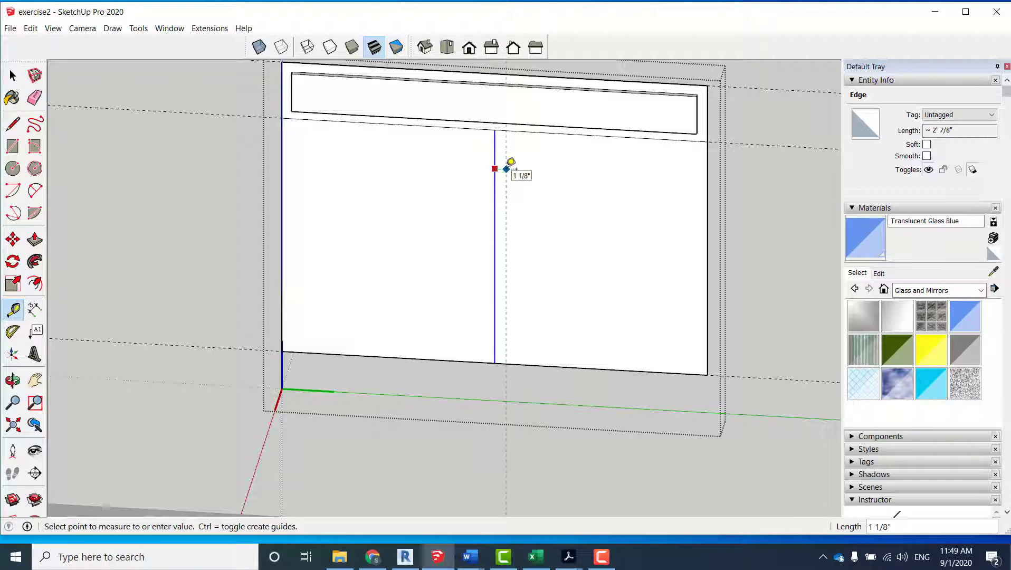
text(.1)
key(Return)
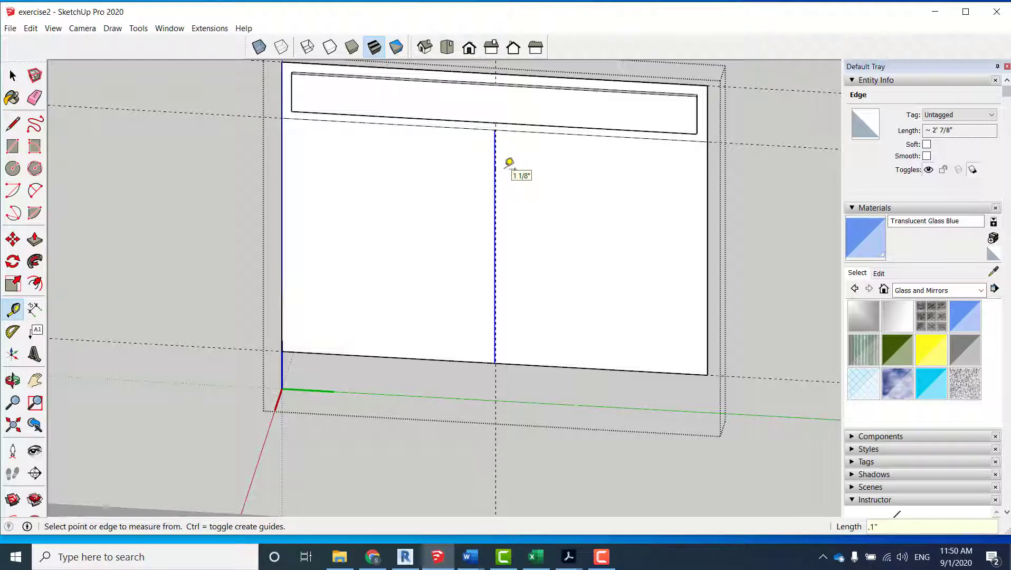
Step: Place a matching vertical guide line .1" to the left of the centre line between the doors
scroll(491, 163, up, 4)
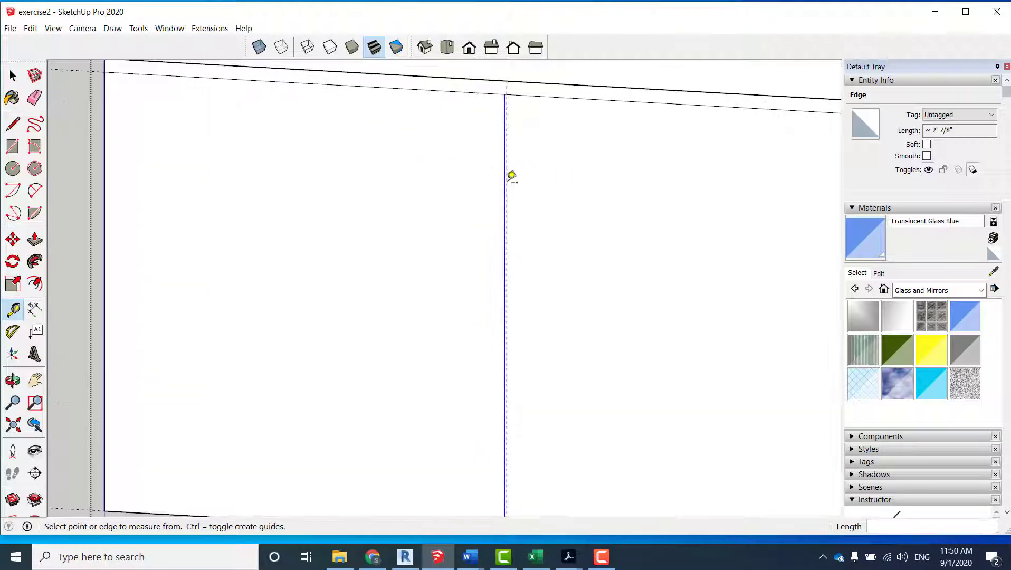
scroll(492, 177, up, 3)
click(522, 180)
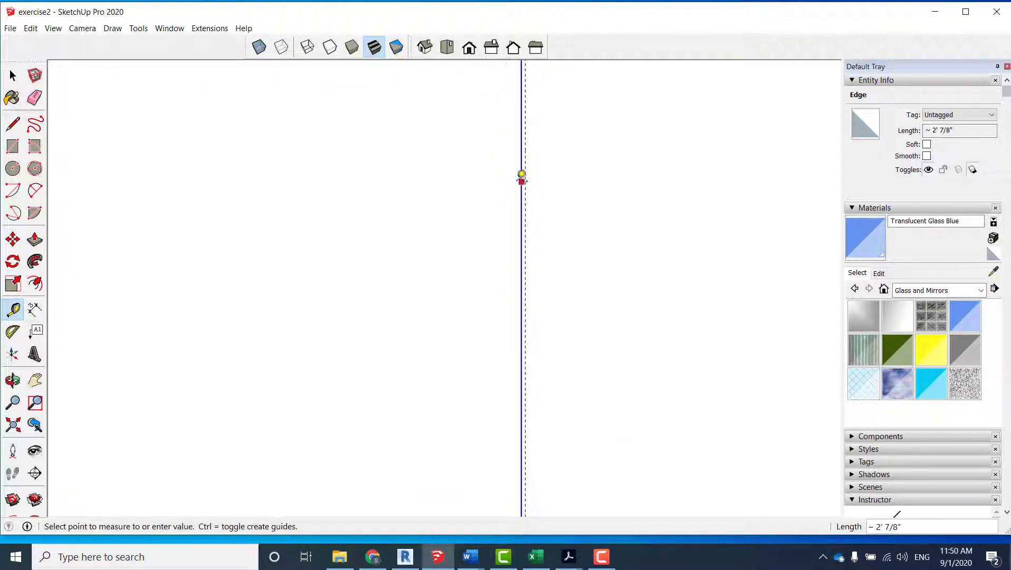
key(Return)
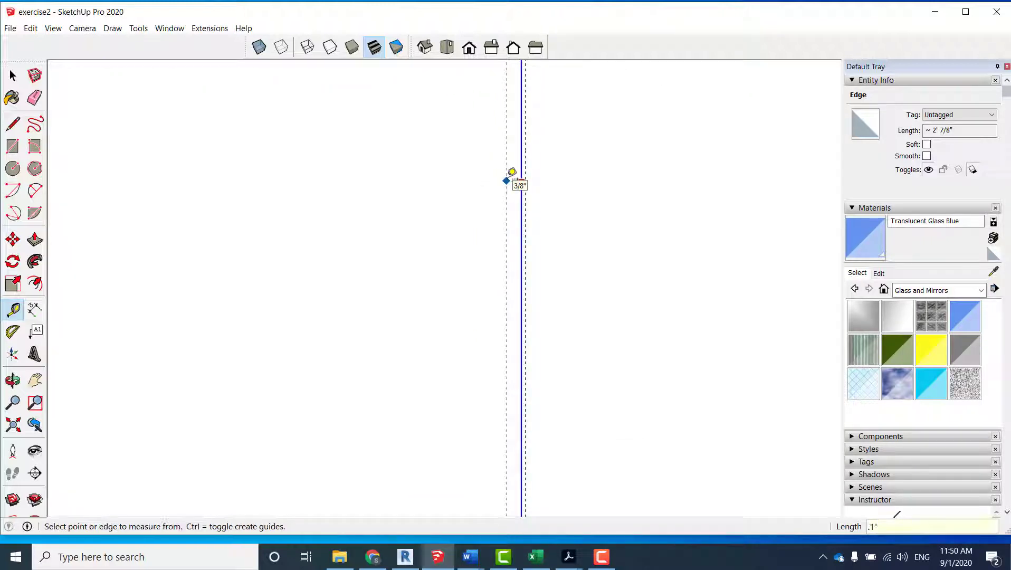
key(space)
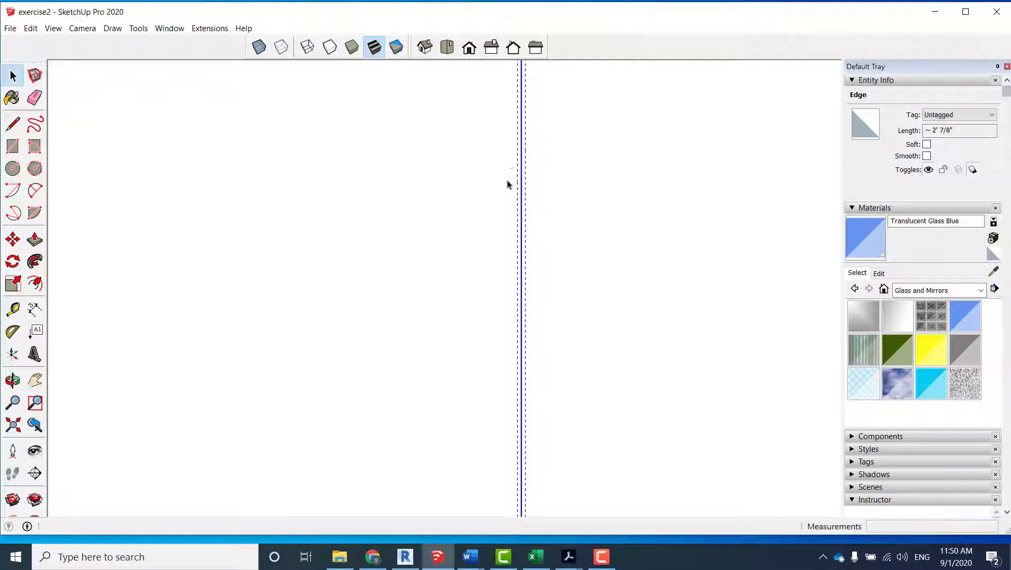
scroll(543, 194, down, 4)
scroll(543, 194, up, 2)
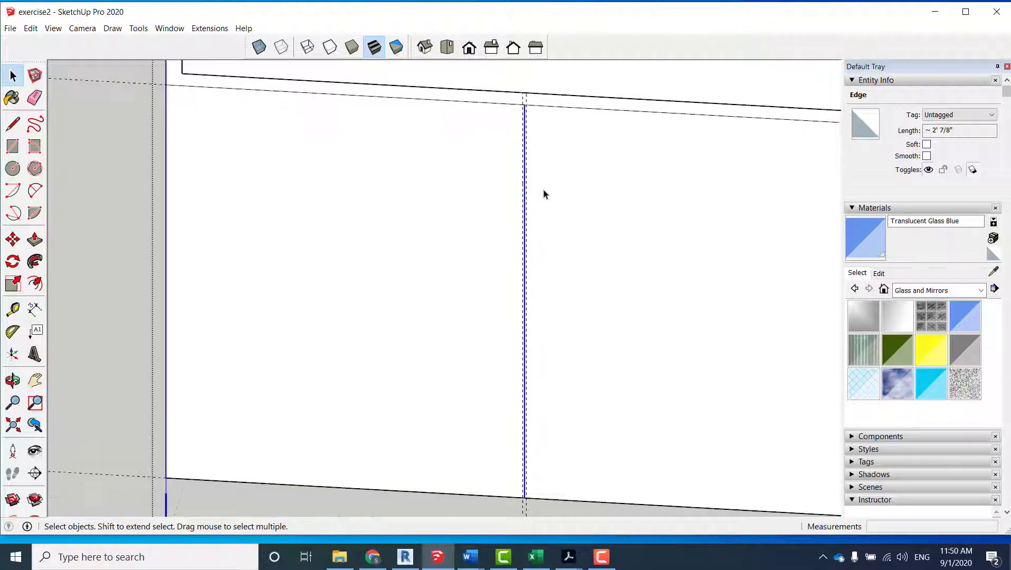
Step: Draw a vertical line along the right-hand guide from the top strip's lower edge down to the bottom edge
key(l)
scroll(543, 108, up, 3)
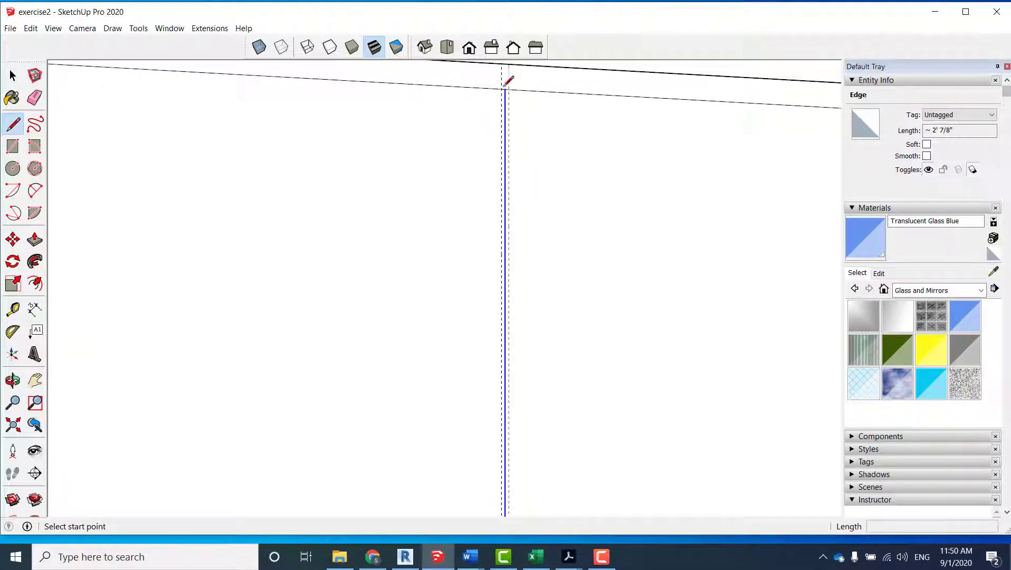
scroll(507, 88, up, 1)
scroll(506, 88, up, 1)
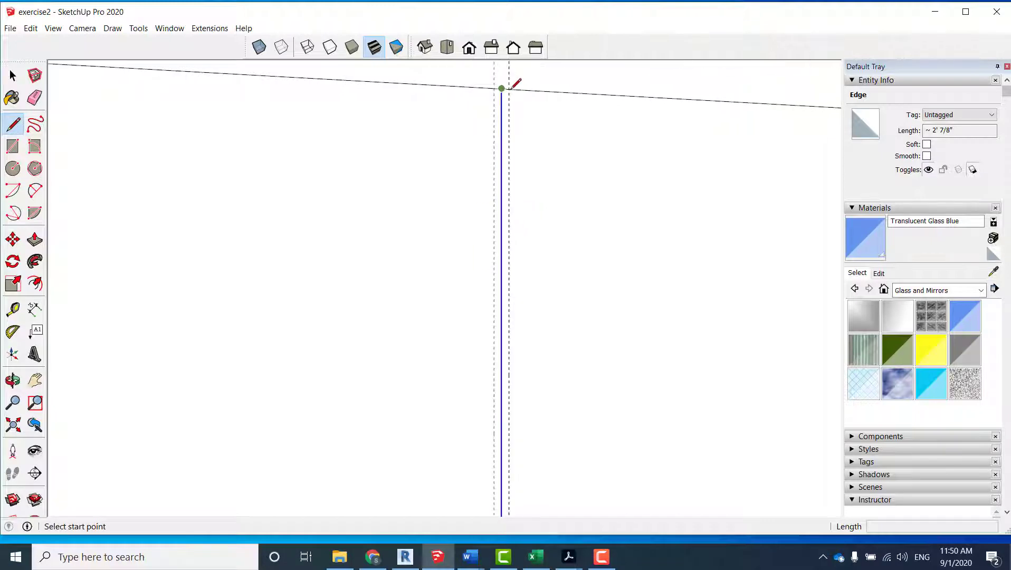
click(507, 88)
scroll(510, 91, down, 5)
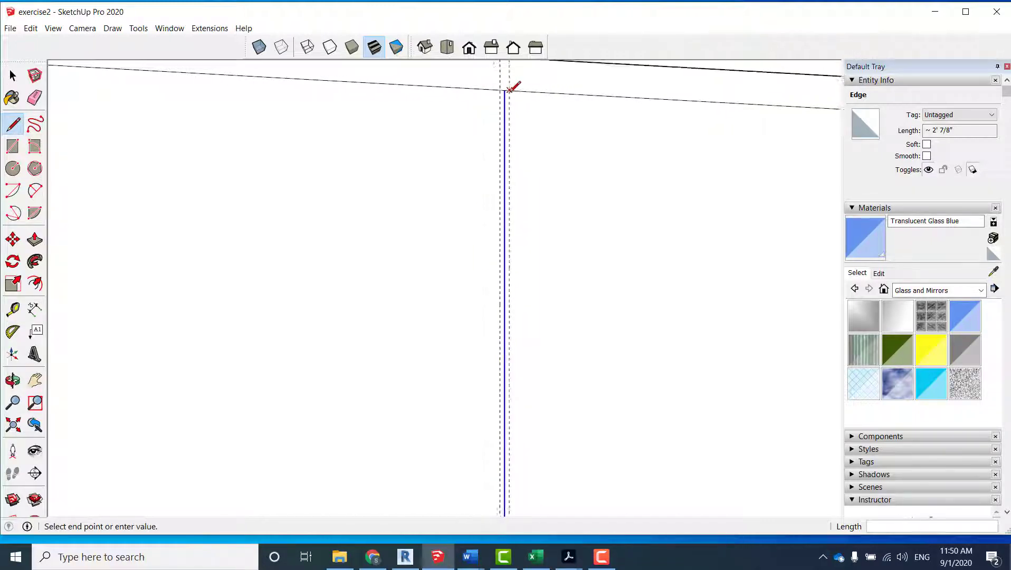
scroll(516, 492, up, 1)
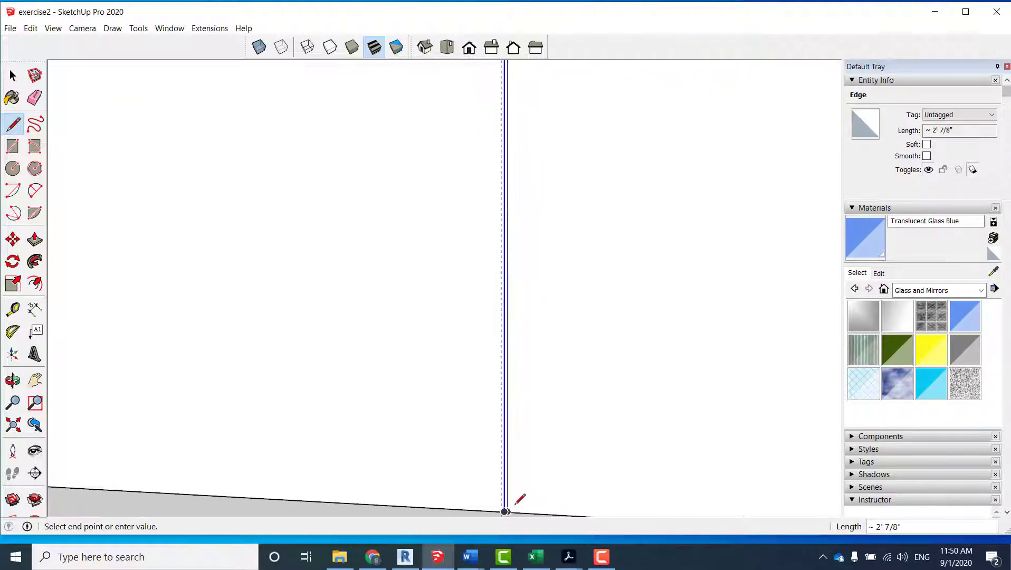
scroll(516, 501, up, 2)
shift+middle_drag(506, 501, 513, 311)
click(513, 311)
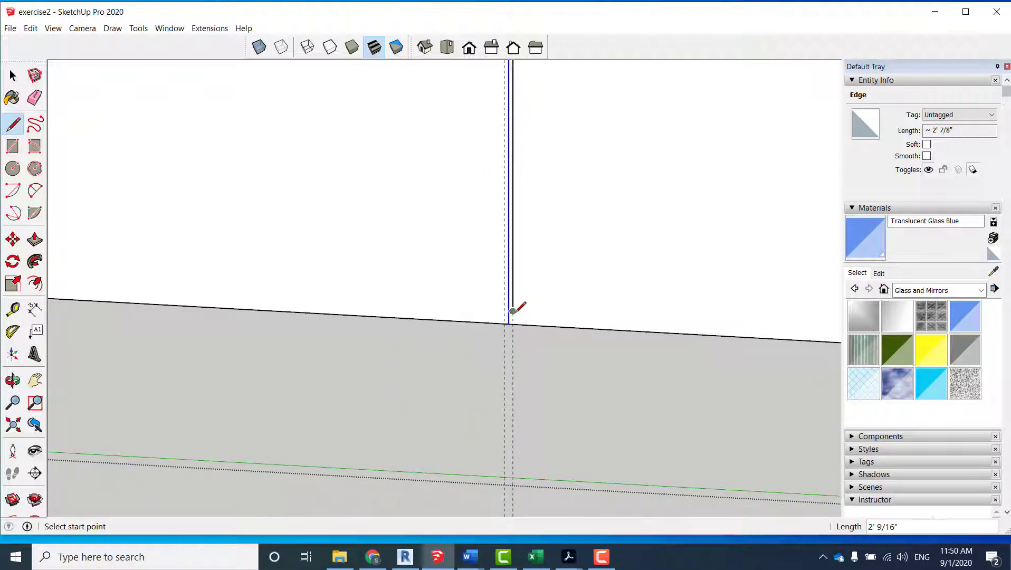
click(520, 322)
click(518, 324)
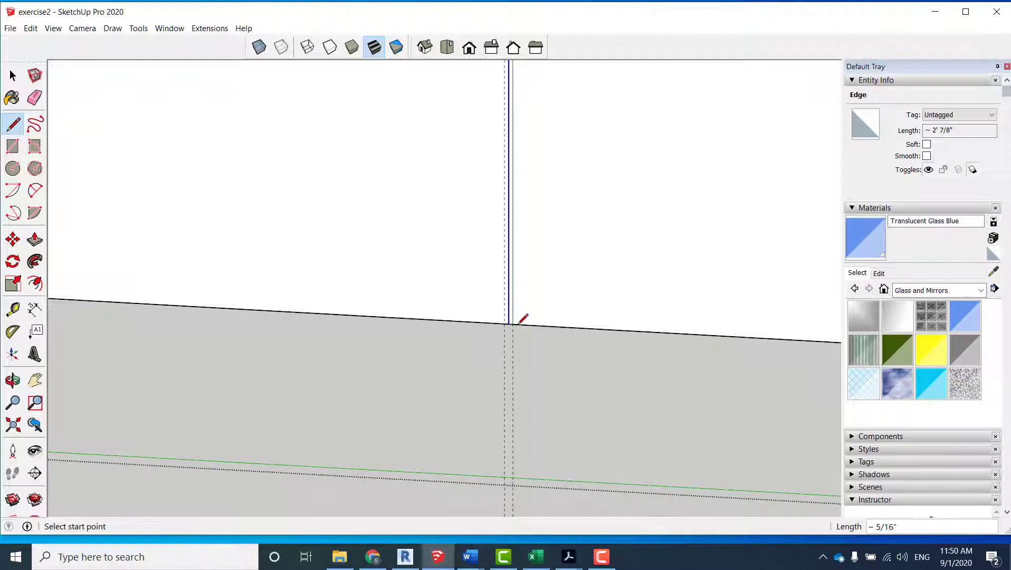
Step: Draw a vertical line along the left-hand guide from the bottom edge up to the top strip's lower edge
scroll(507, 307, up, 1)
scroll(510, 304, up, 1)
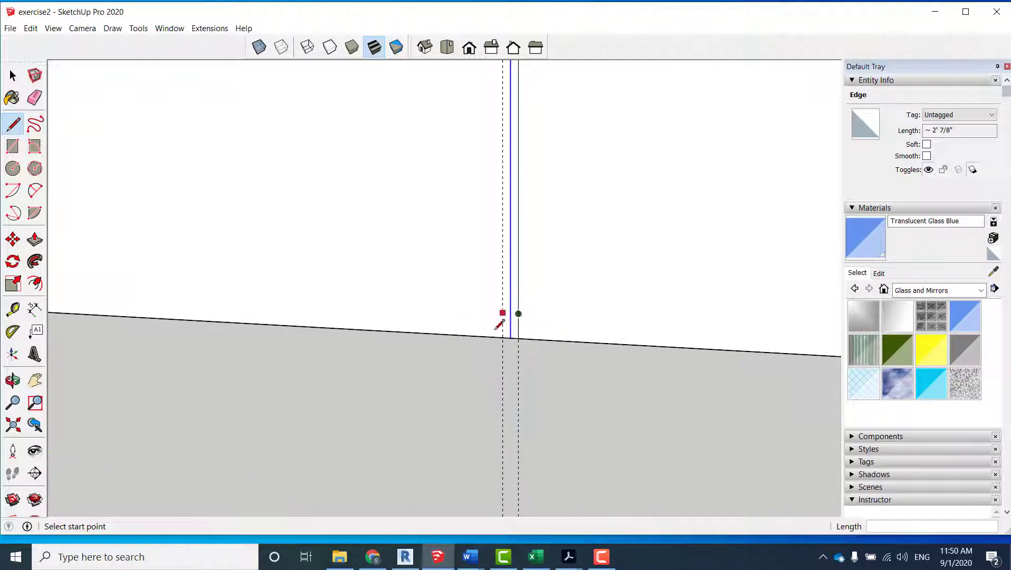
click(503, 336)
scroll(503, 335, down, 4)
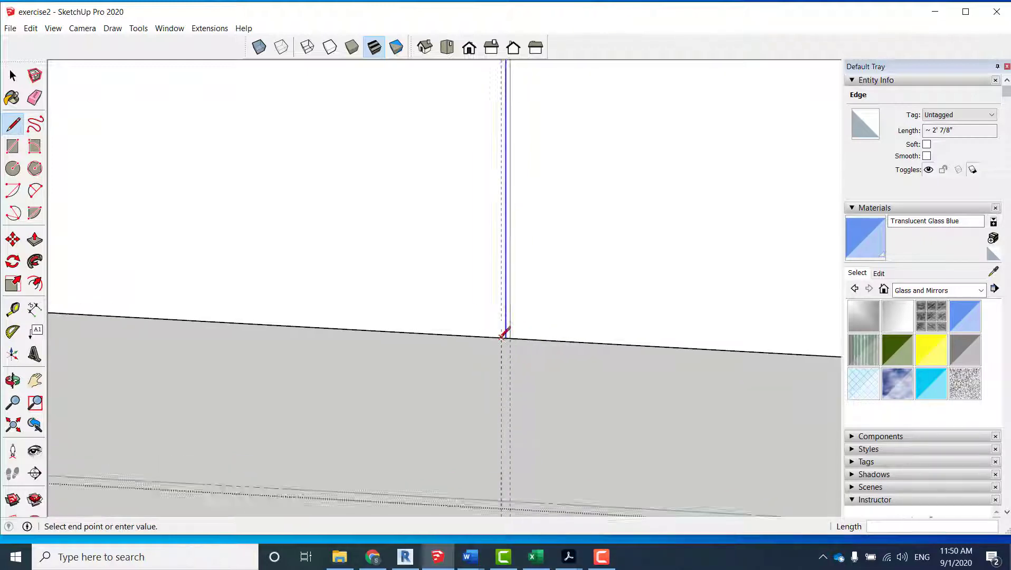
scroll(496, 65, up, 1)
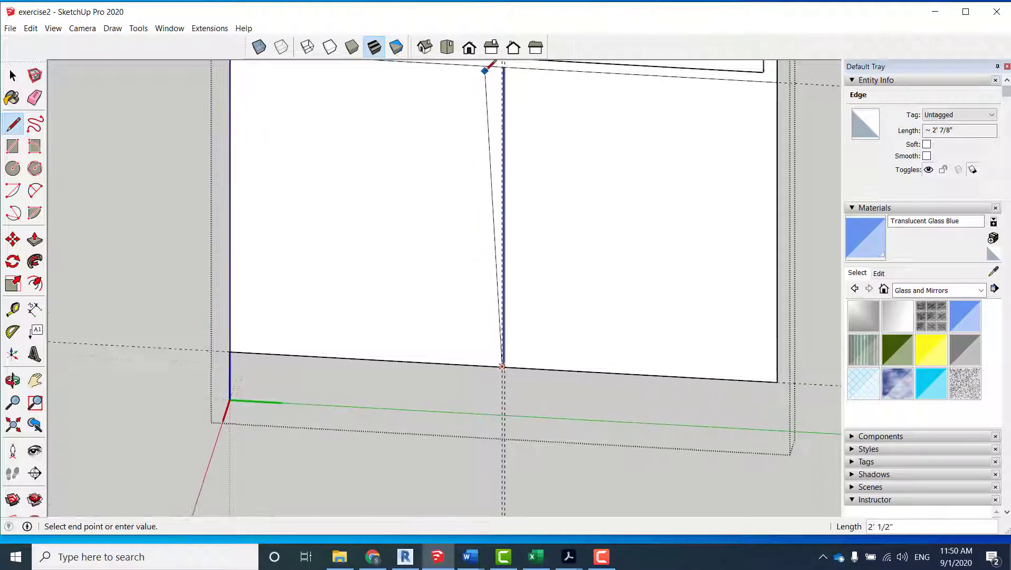
scroll(505, 67, up, 3)
click(504, 75)
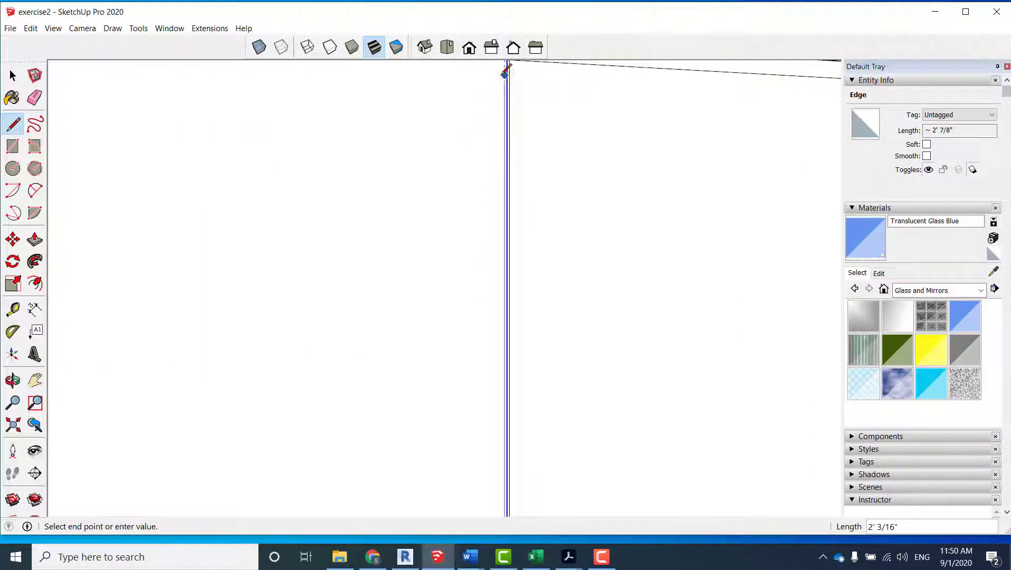
middle_drag(505, 72, 512, 296)
scroll(512, 264, up, 1)
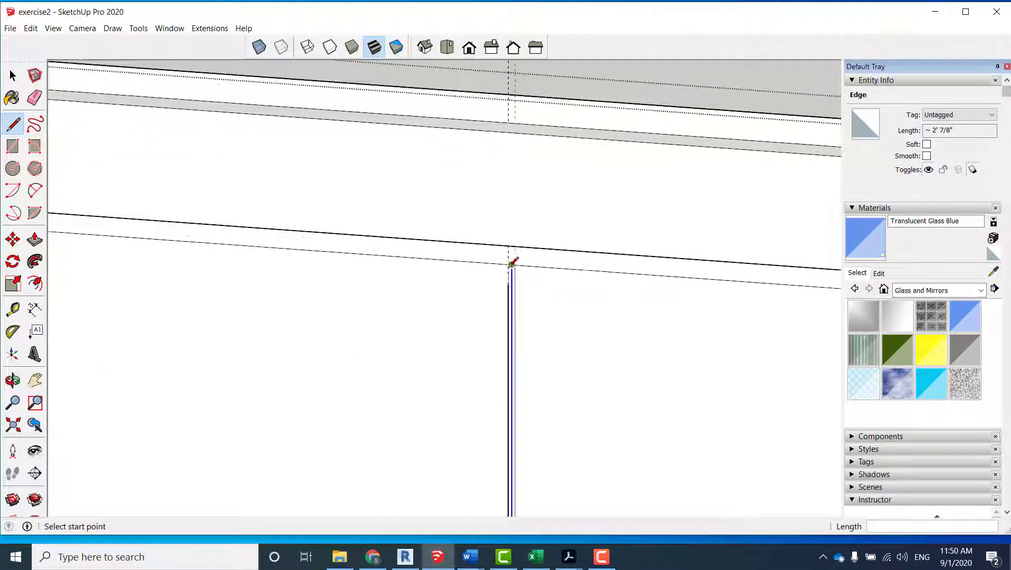
click(508, 283)
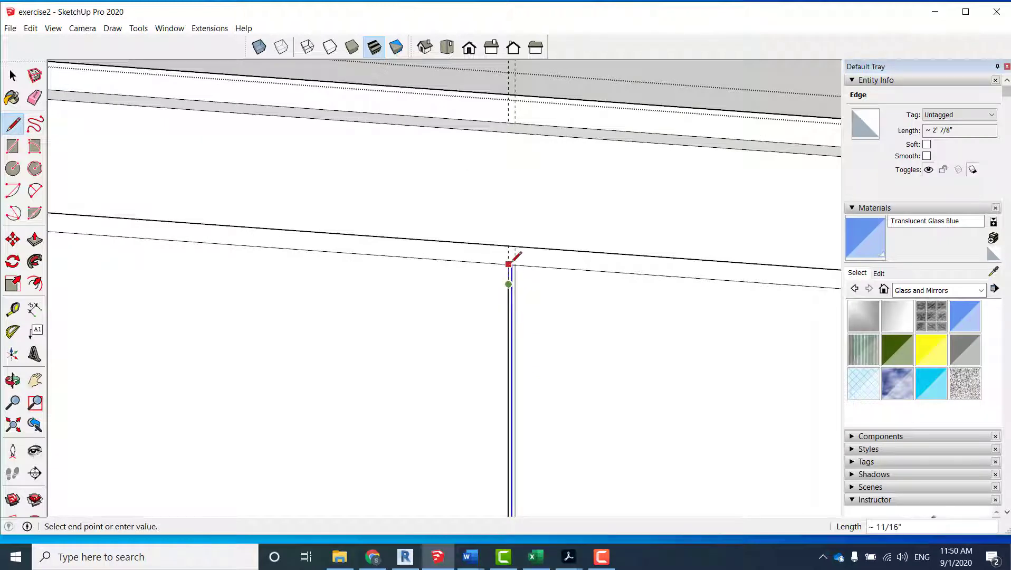
click(506, 277)
scroll(515, 290, up, 3)
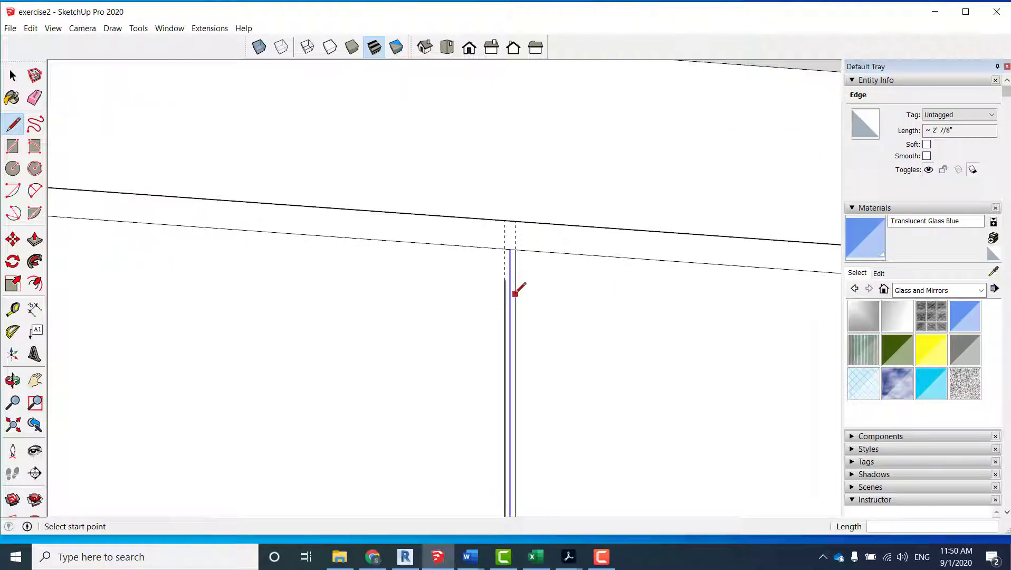
click(500, 274)
click(501, 230)
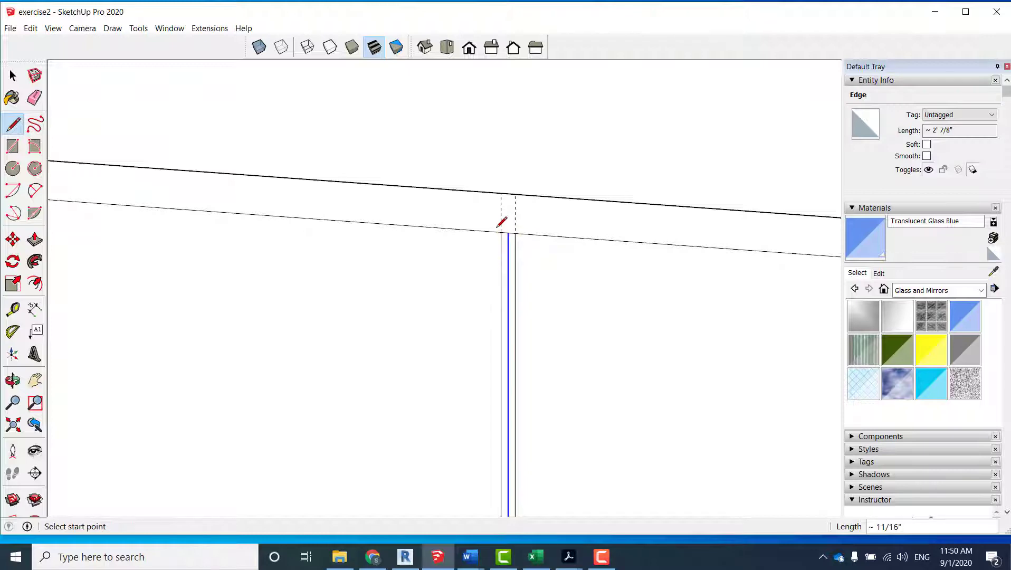
Step: Delete the original centre line between the two new door edges, leaving a narrow gap
key(space)
scroll(523, 251, down, 2)
scroll(525, 255, down, 3)
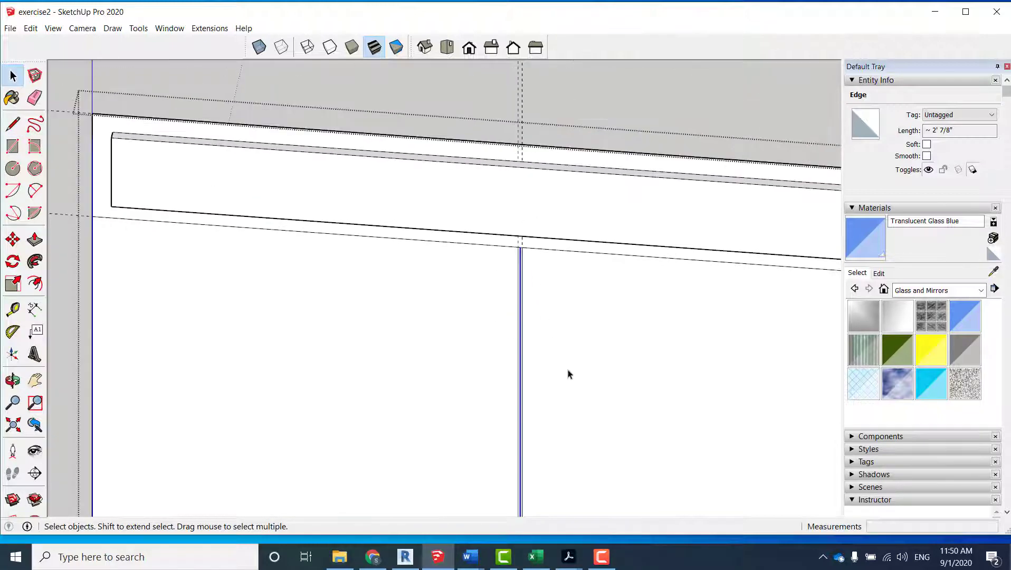
shift+middle_drag(569, 372, 582, 150)
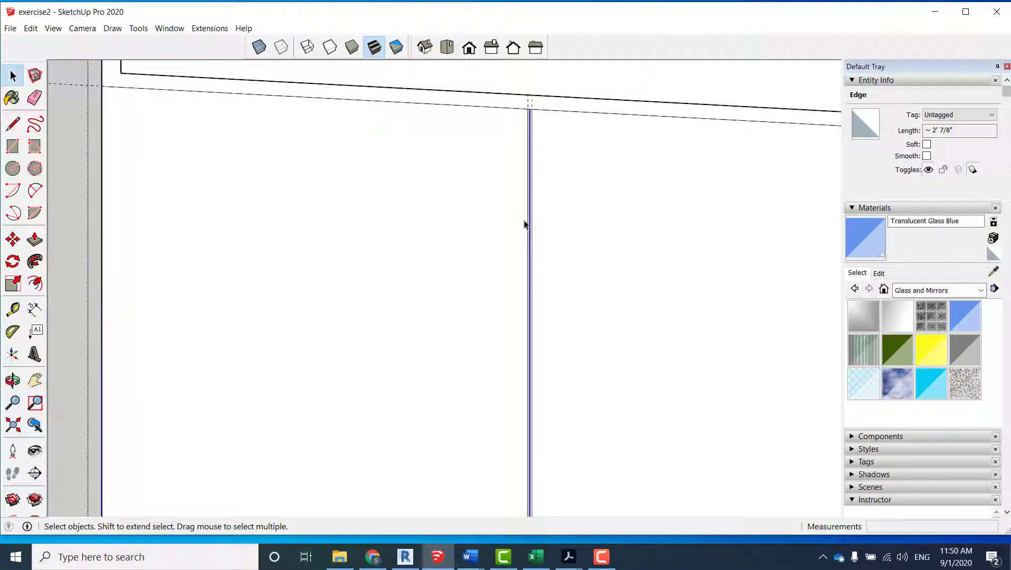
scroll(525, 225, down, 3)
scroll(526, 224, up, 3)
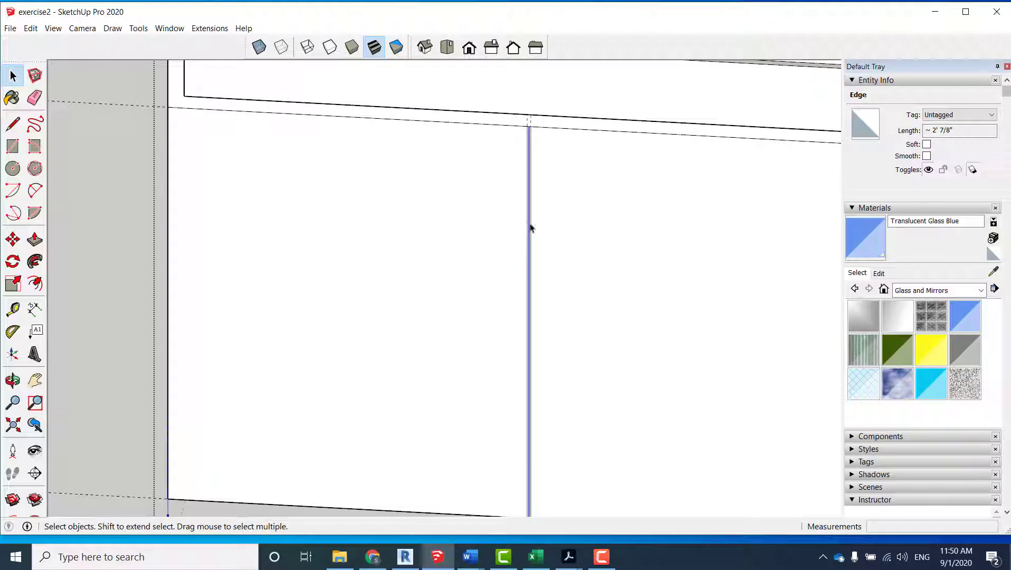
click(528, 227)
scroll(525, 228, up, 4)
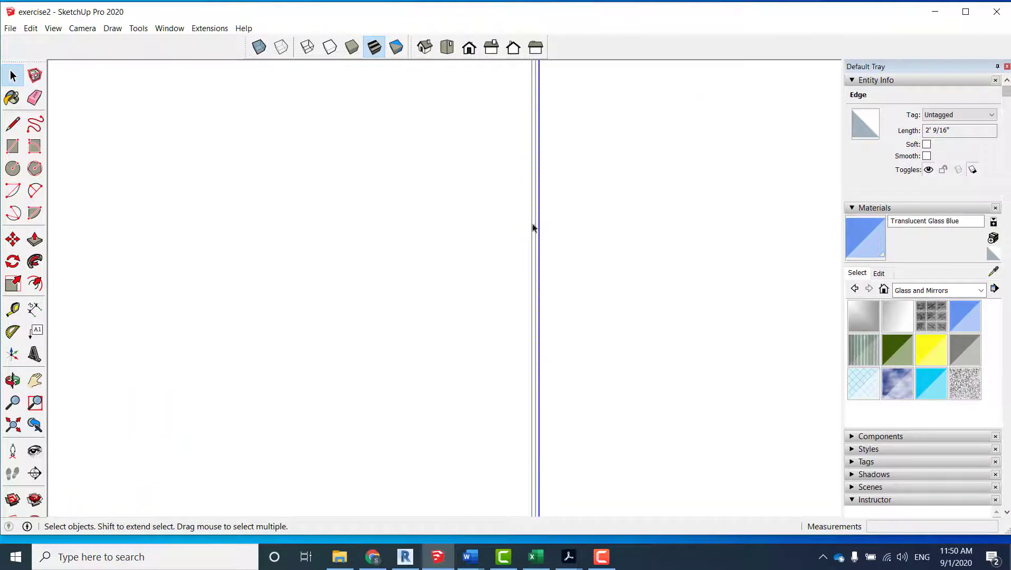
click(536, 224)
key(Delete)
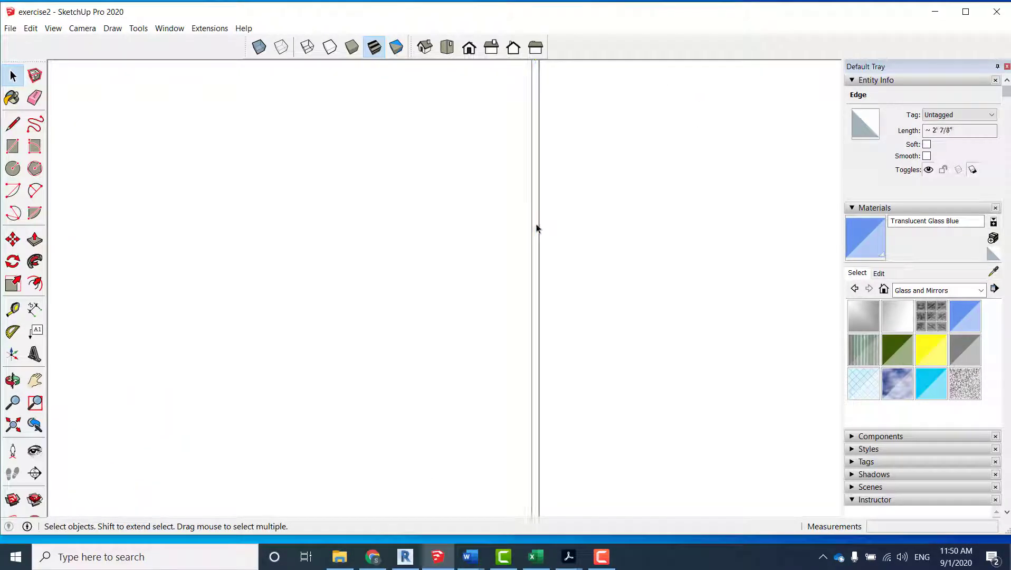
Step: Offset the outline of the right door face inward by 4" to form its frame
scroll(536, 225, down, 3)
scroll(537, 228, down, 3)
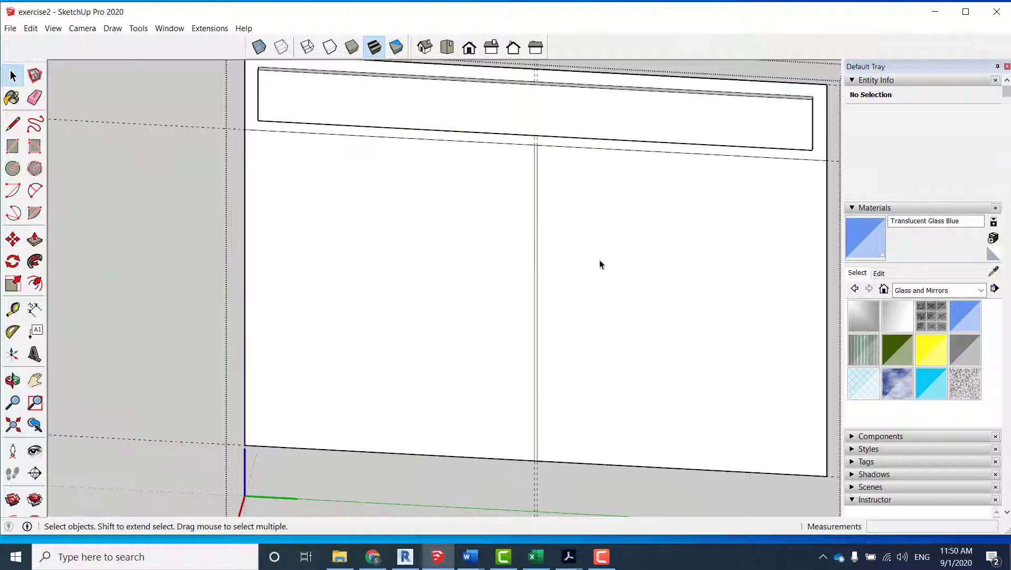
click(674, 257)
key(f)
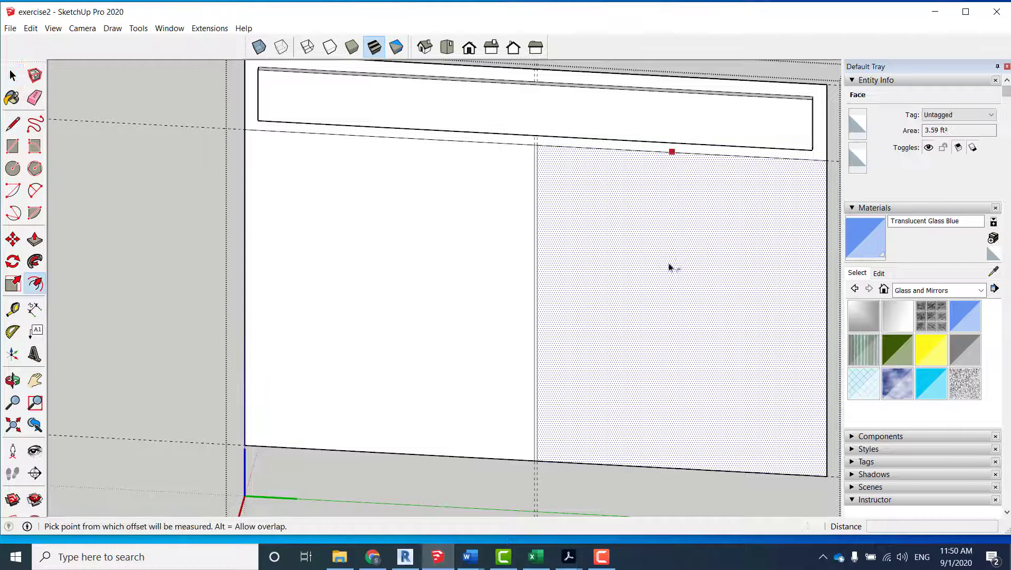
click(551, 288)
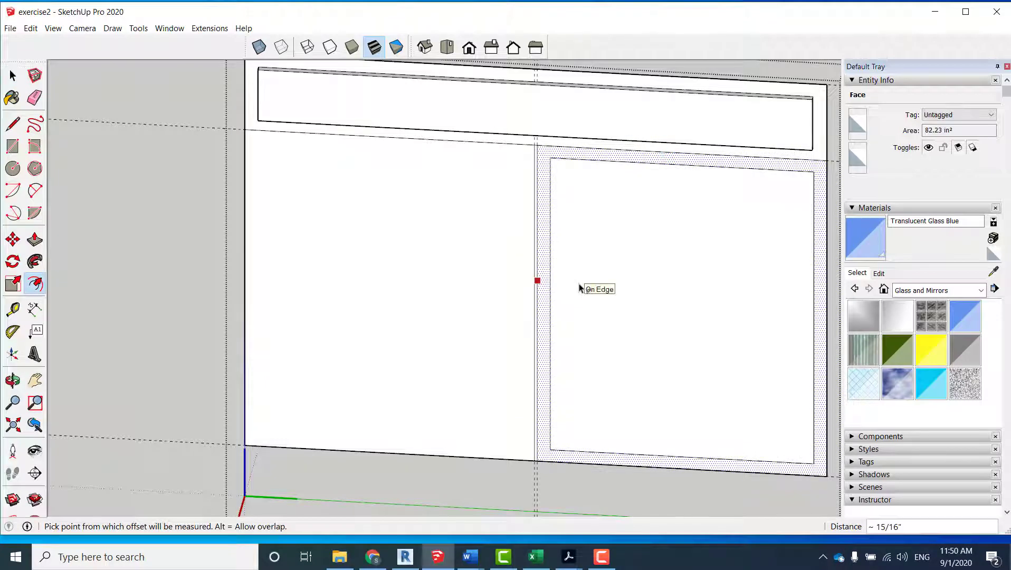
key(ctrl+z)
click(539, 275)
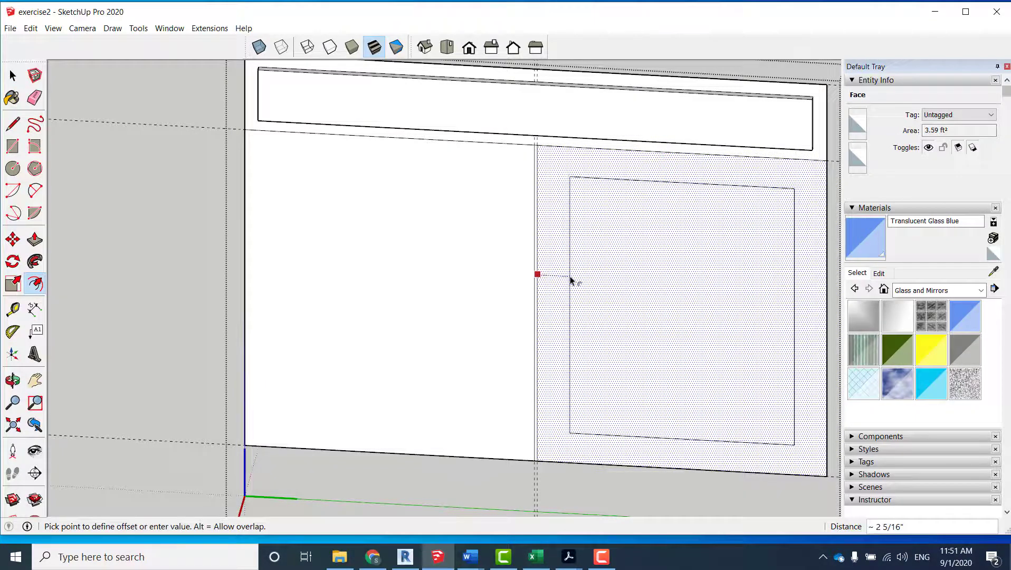
text(4)
key(Return)
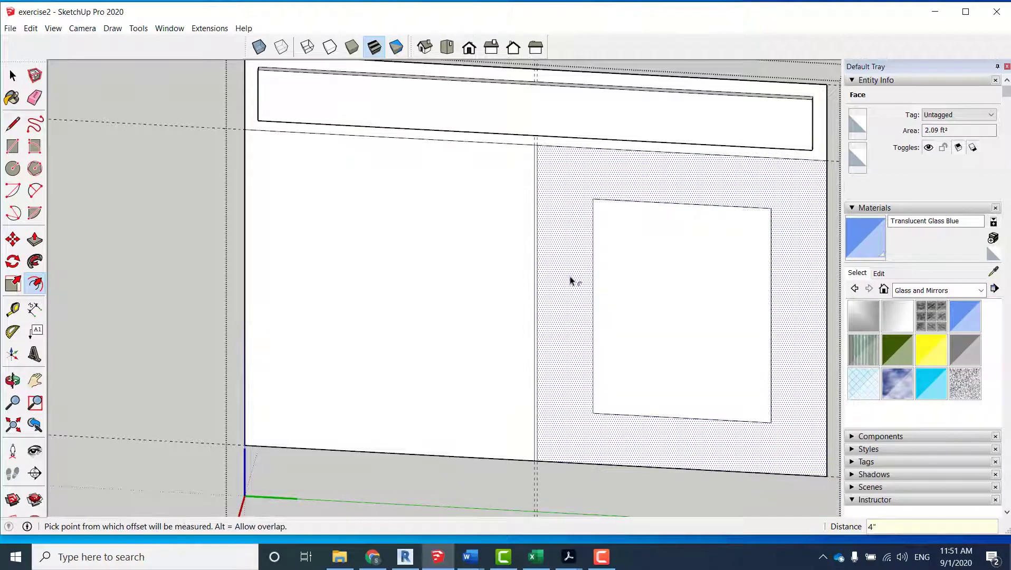
key(space)
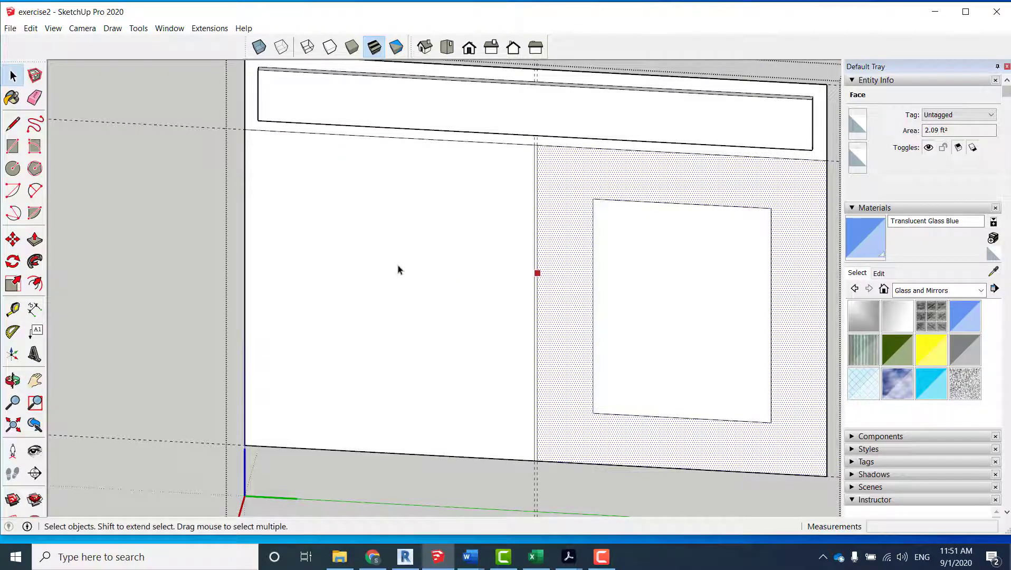
Step: Offset the outline of the left door face inward by 4" to match the right door
click(398, 269)
key(f)
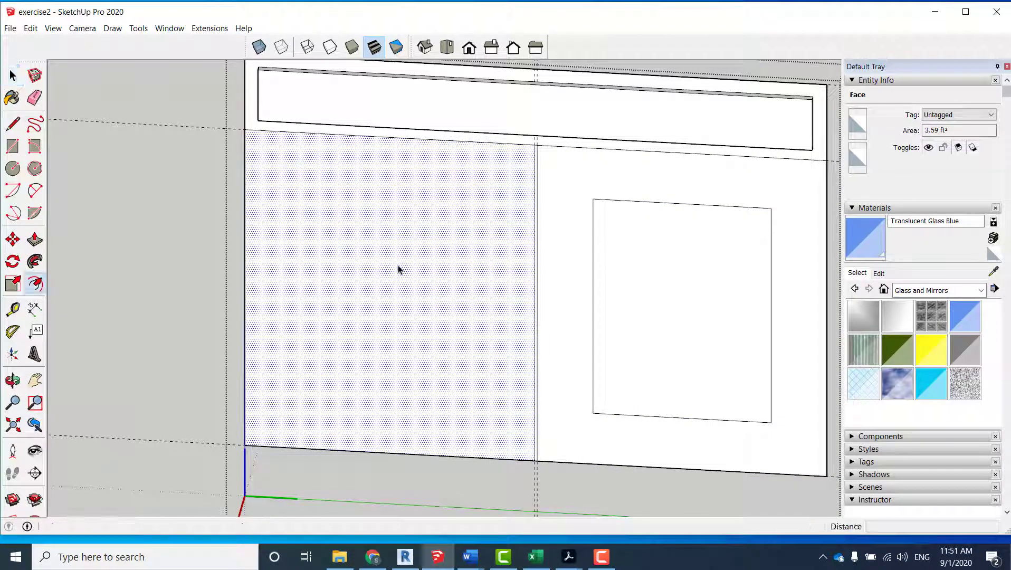
double_click(399, 275)
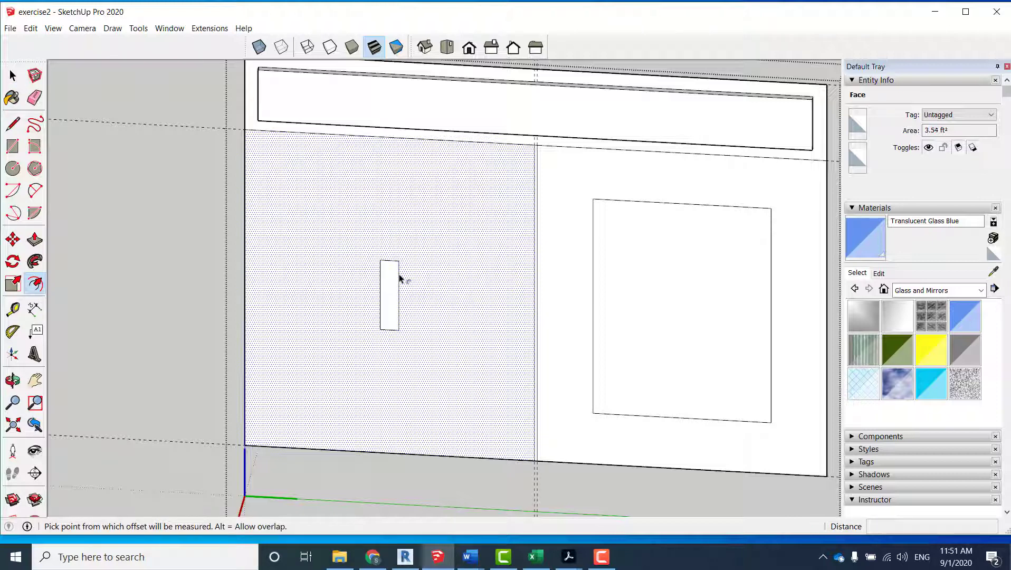
key(ctrl+z)
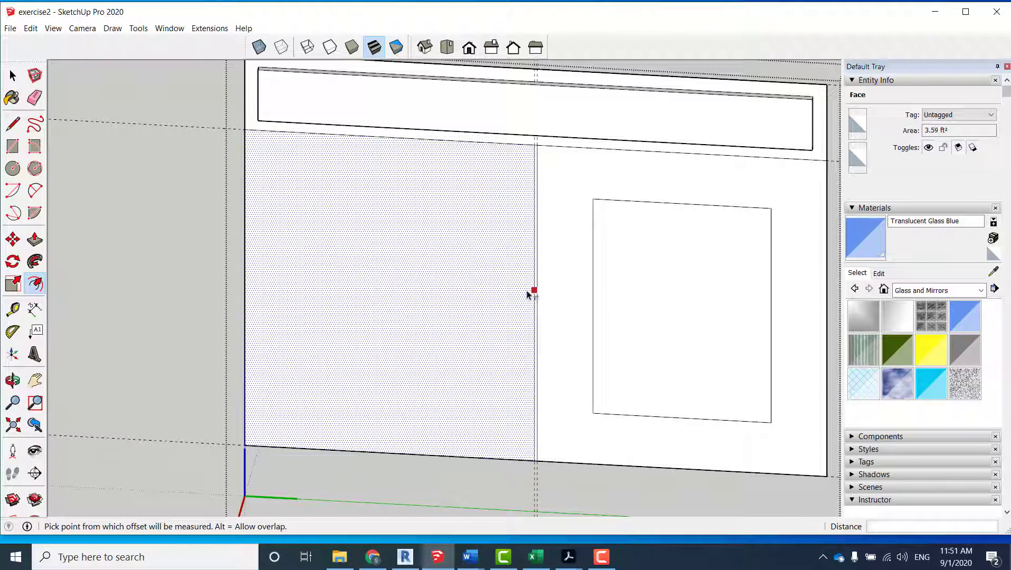
click(528, 292)
text(4)
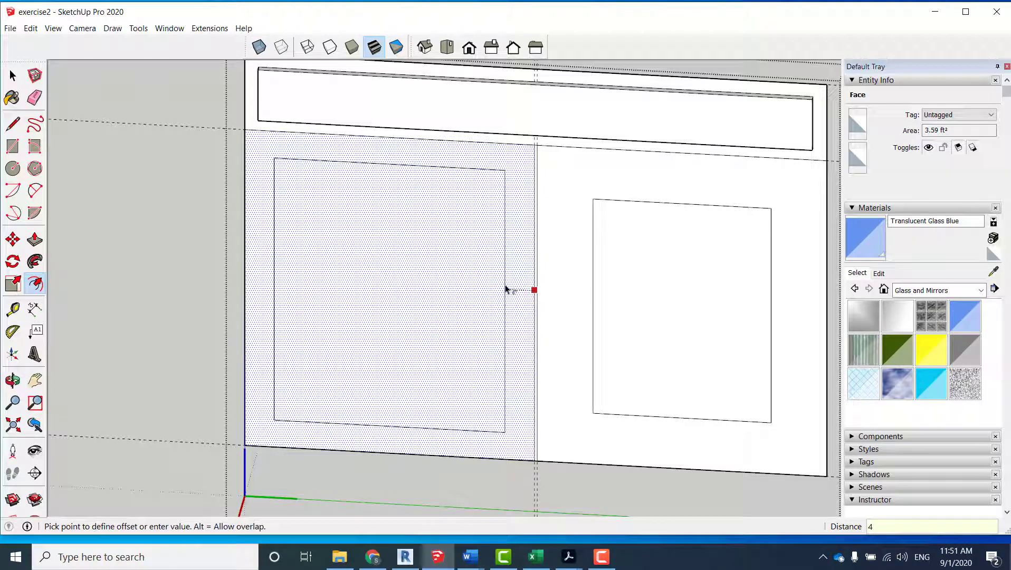
key(Return)
key(space)
Step: Extrude the right and left door frames outward by the same distance as the last extrusion
click(565, 272)
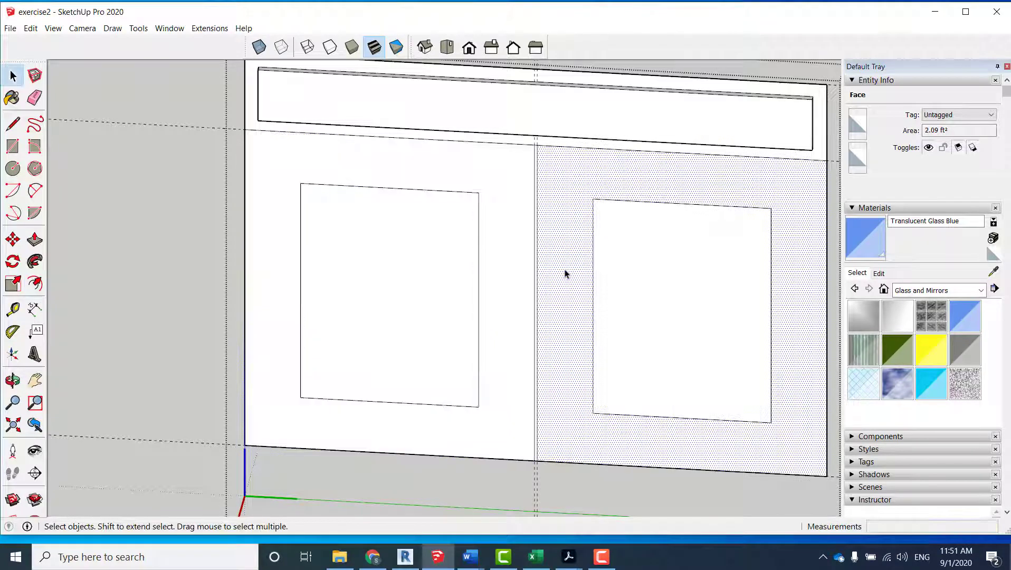
key(p)
double_click(564, 274)
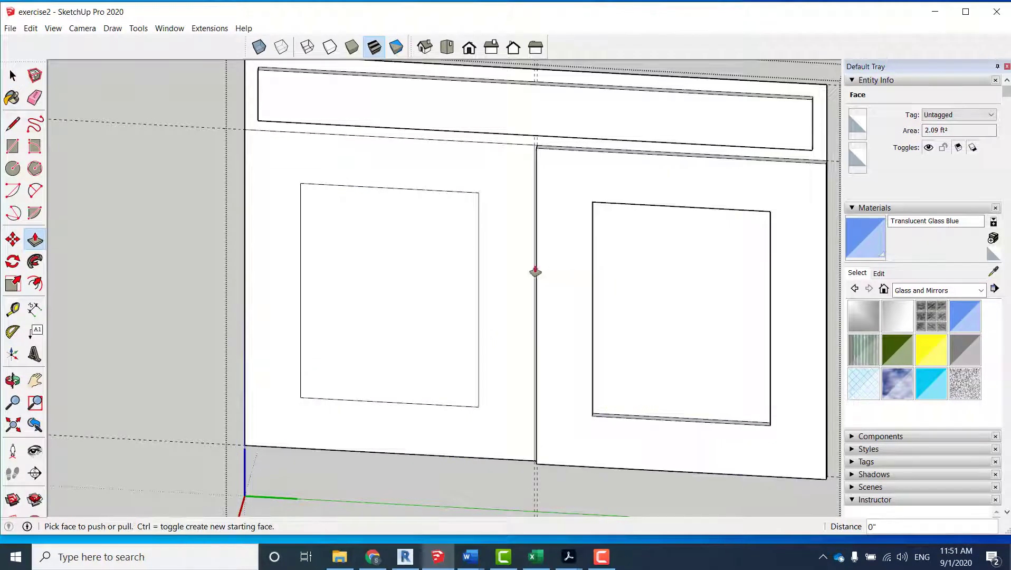
click(502, 269)
key(Escape)
key(space)
Step: Finish editing the sink door component and return to the whole kitchen model
scroll(498, 280, down, 3)
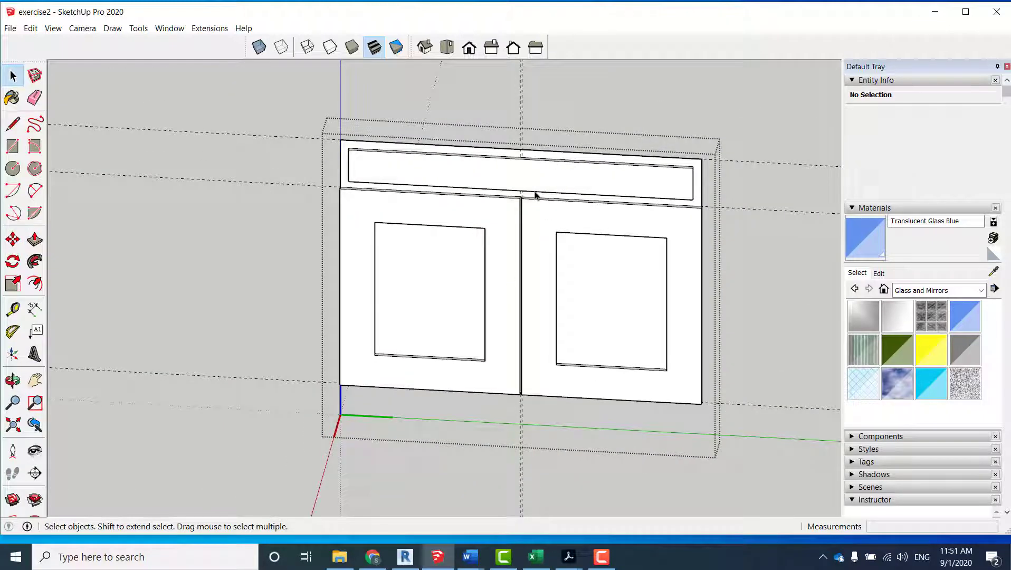
scroll(595, 253, down, 2)
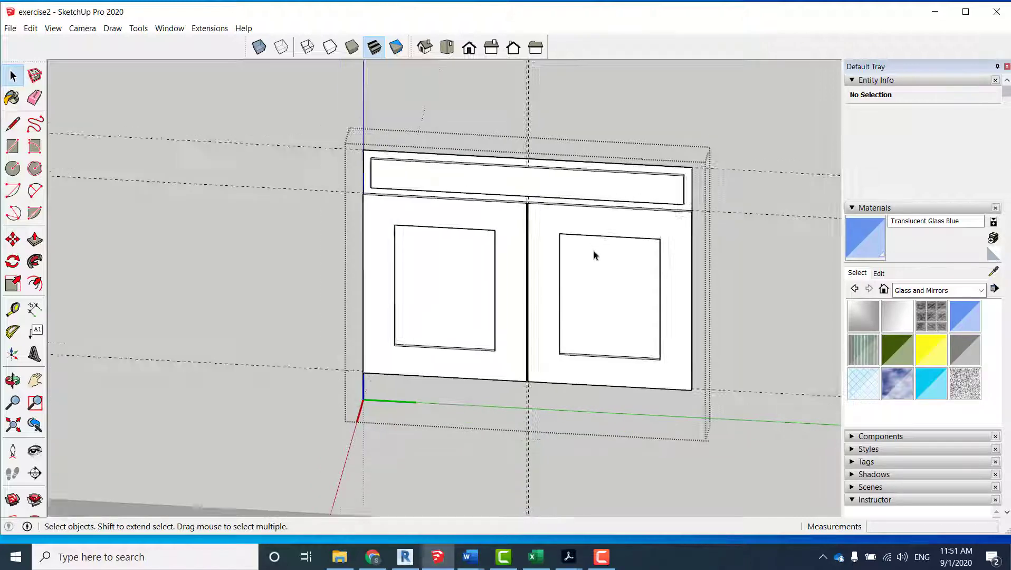
scroll(607, 264, down, 4)
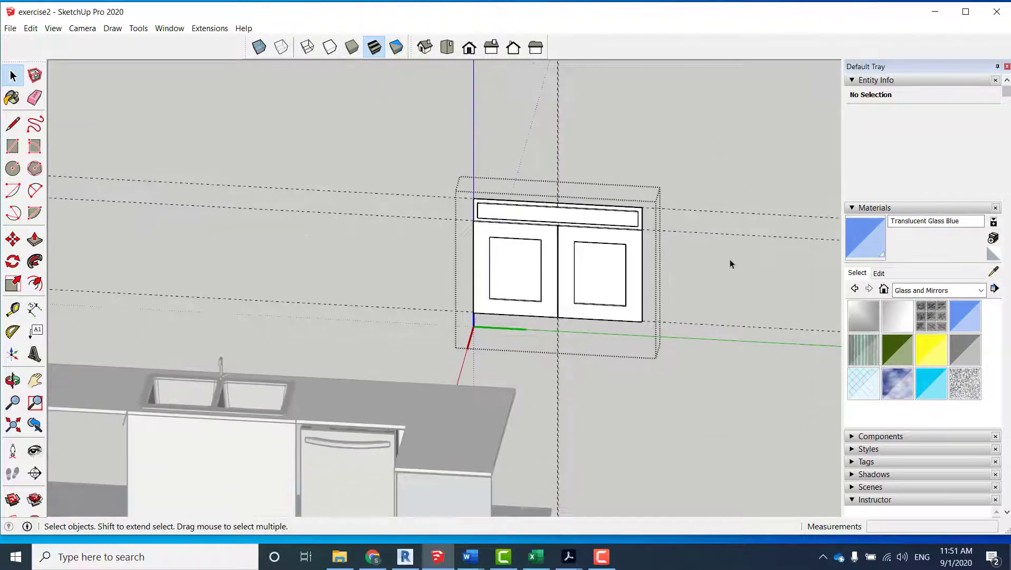
scroll(625, 307, down, 2)
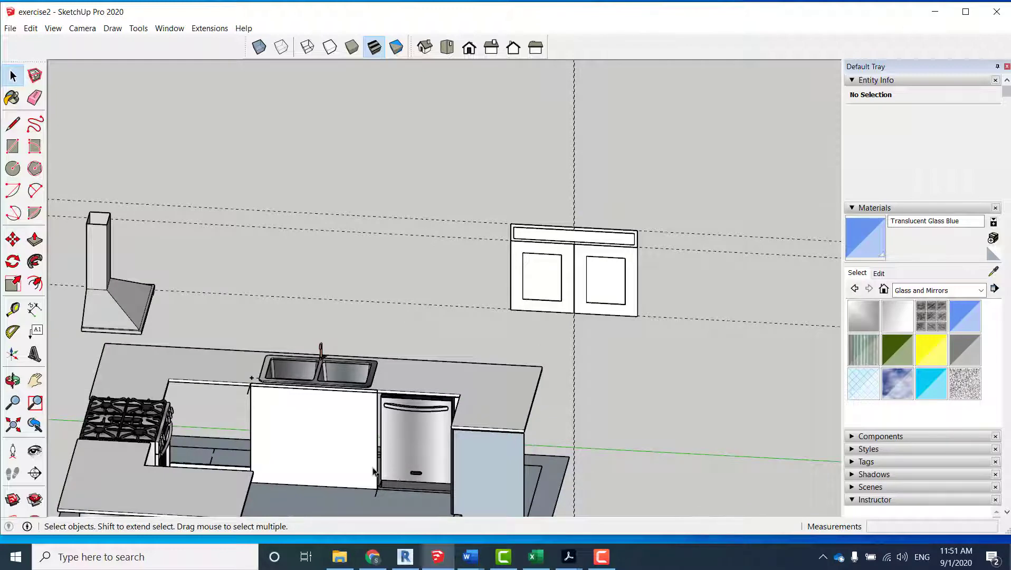
scroll(372, 470, up, 2)
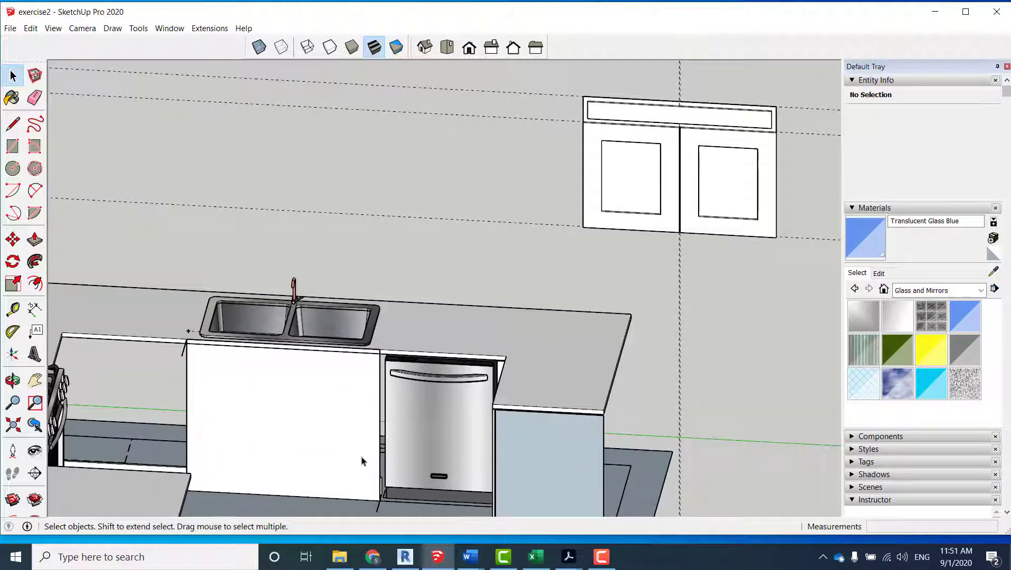
scroll(371, 492, up, 3)
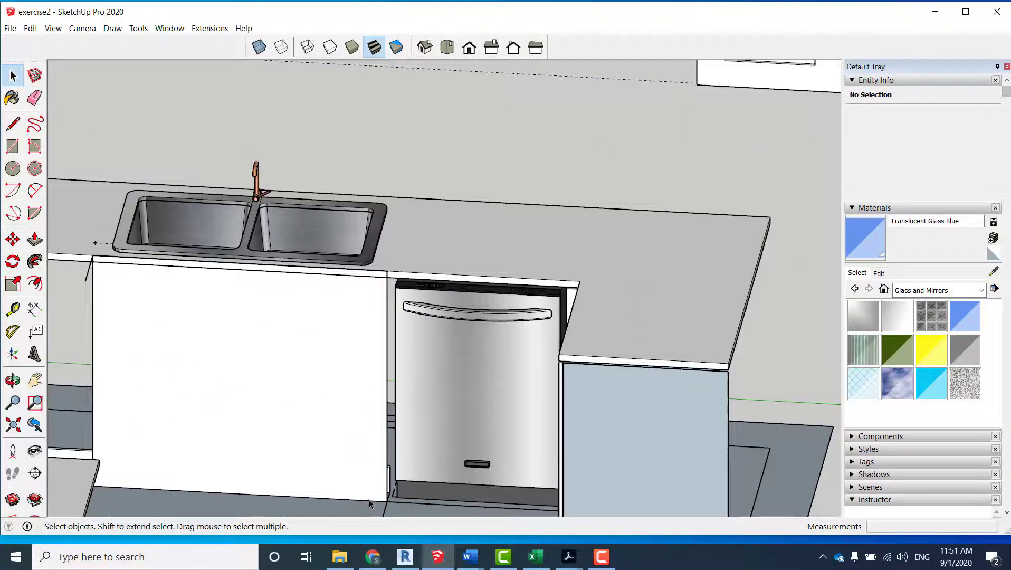
middle_drag(370, 493, 370, 514)
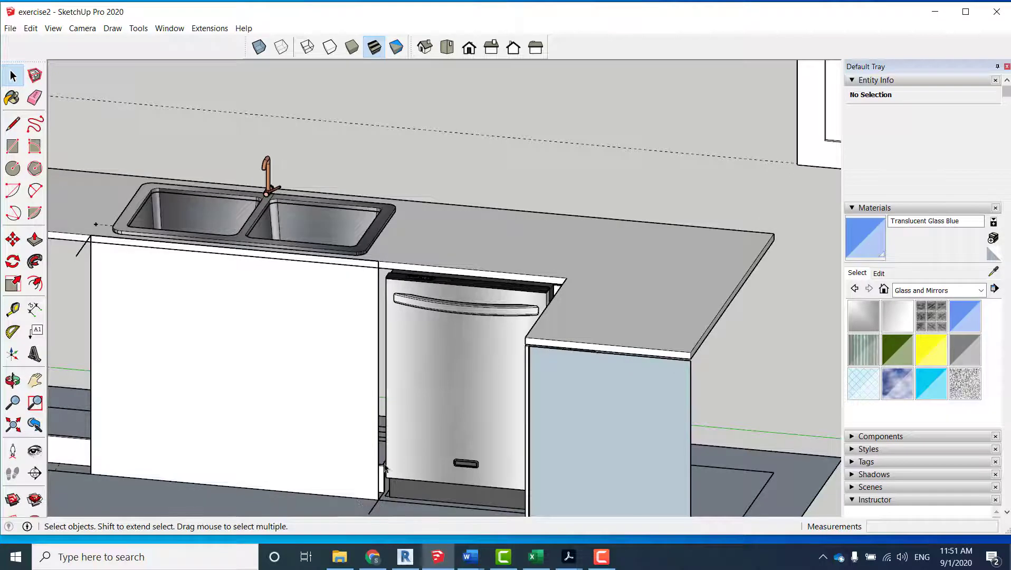
key(l)
click(378, 498)
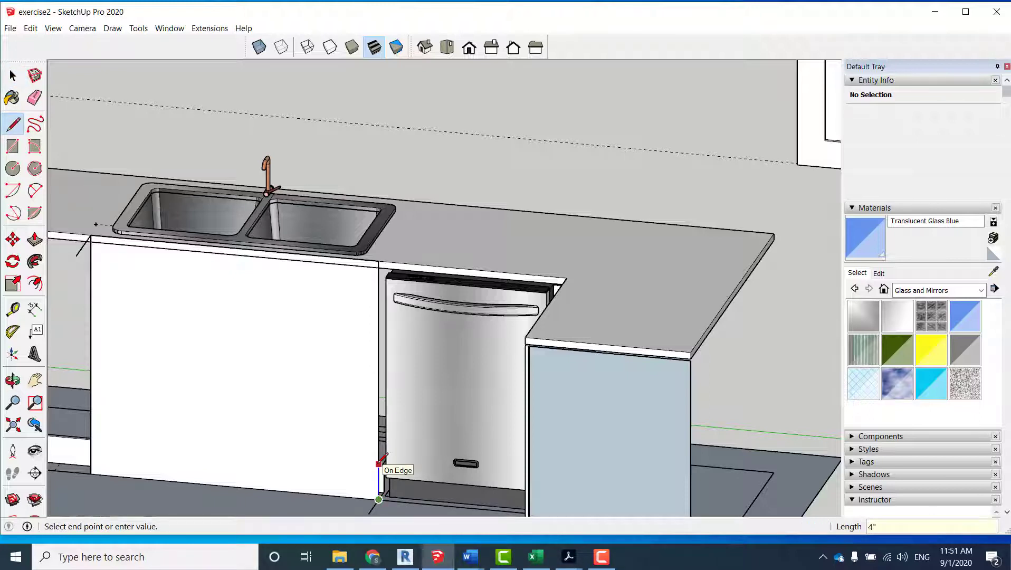
key(Escape)
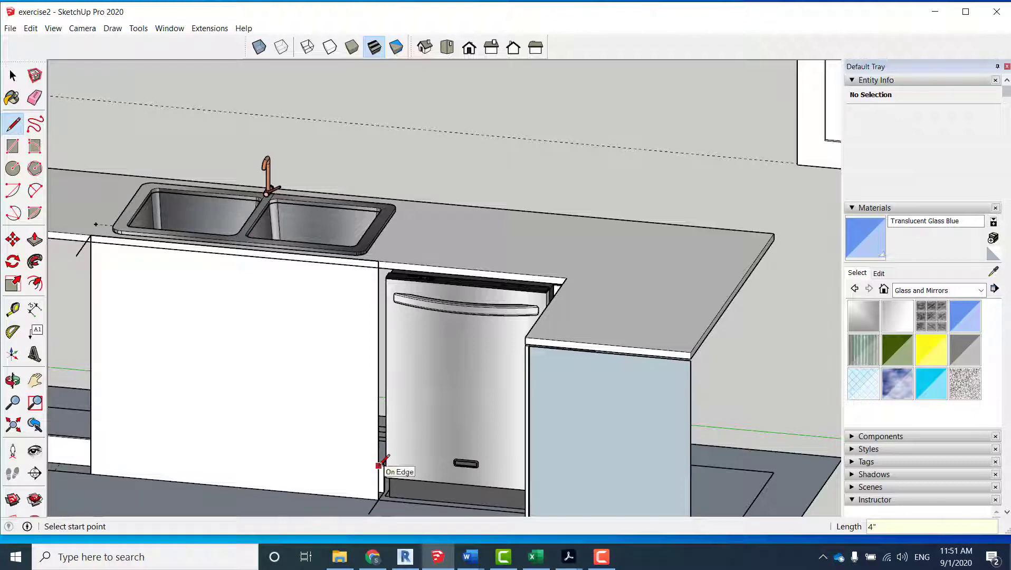
Step: Place a guide point 4" above the lower corner of the blank sink cabinet front, next to the dishwasher
key(t)
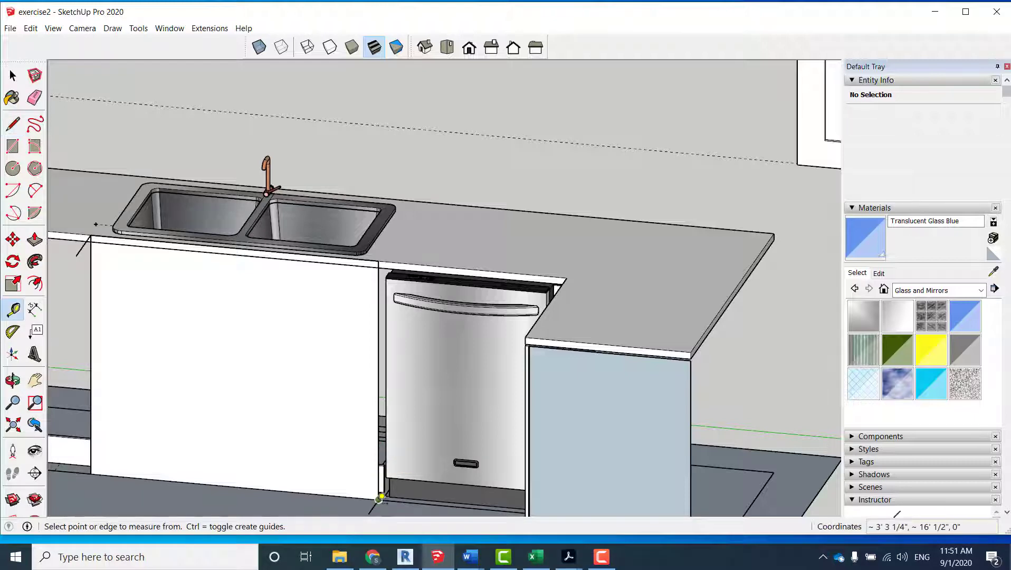
click(379, 499)
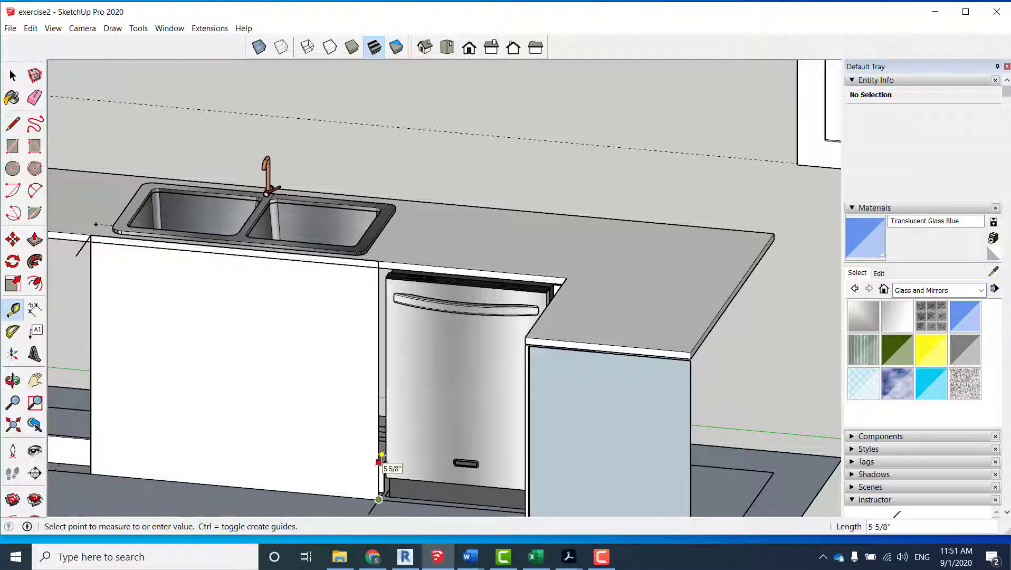
text(4")
key(Return)
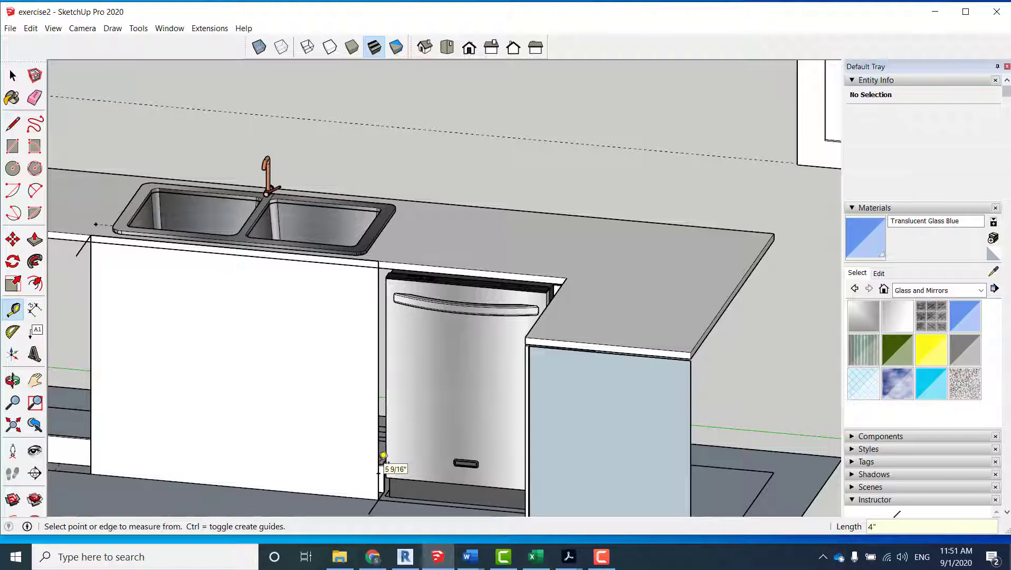
key(space)
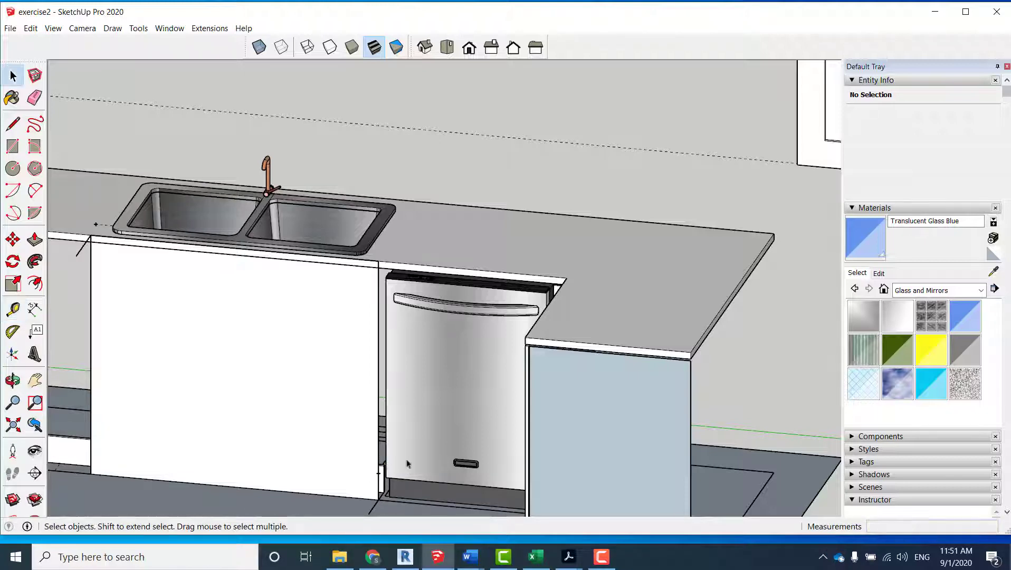
Step: Delete the blank face below the sink together with its leftover edges beside the dishwasher and along the counter
click(348, 398)
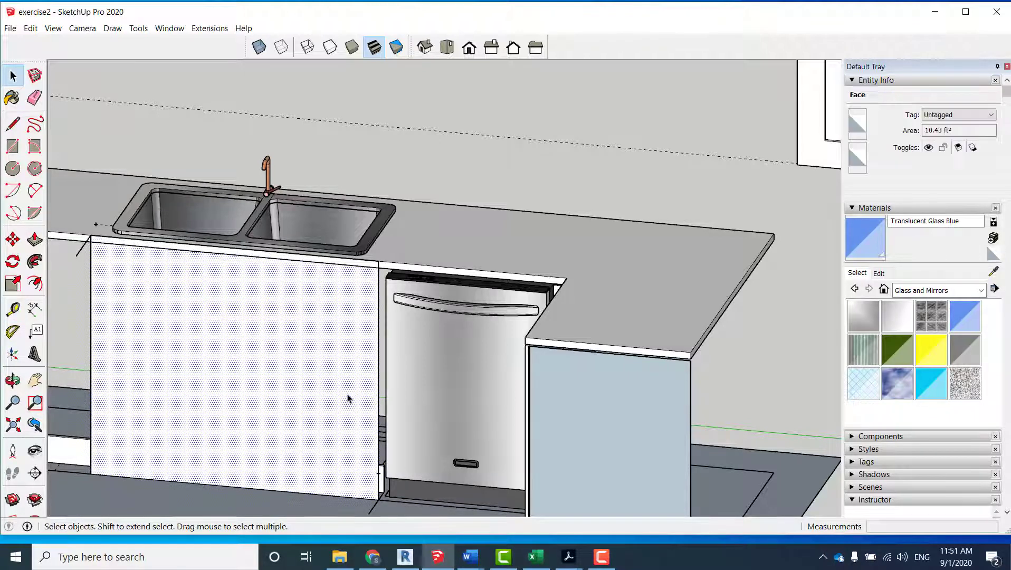
key(Delete)
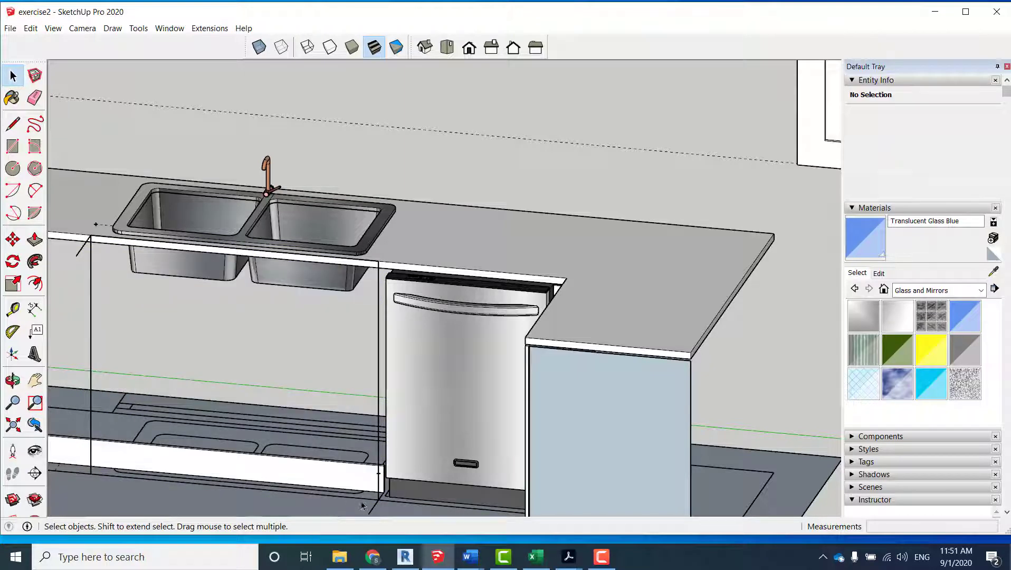
click(373, 511)
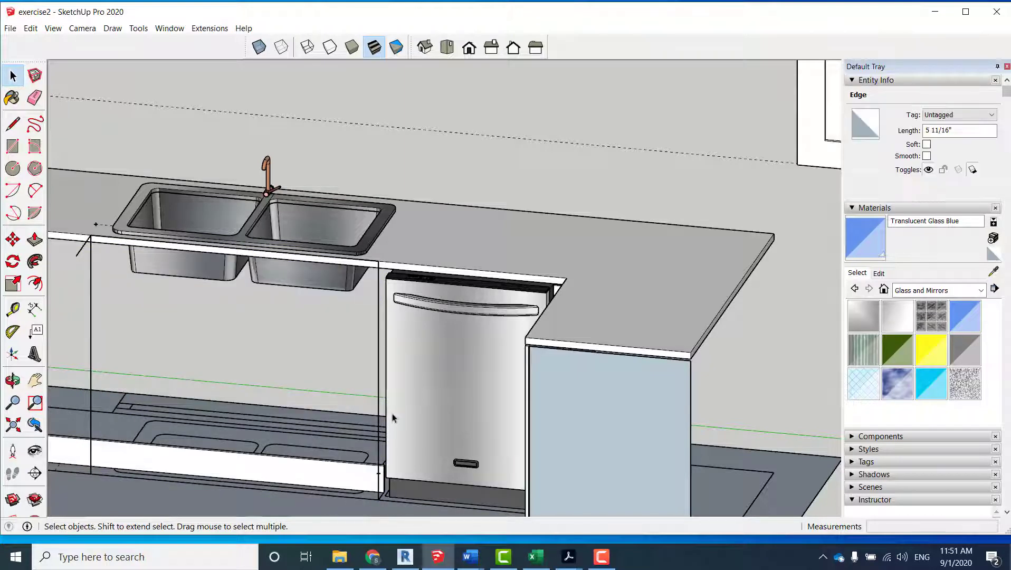
key(Delete)
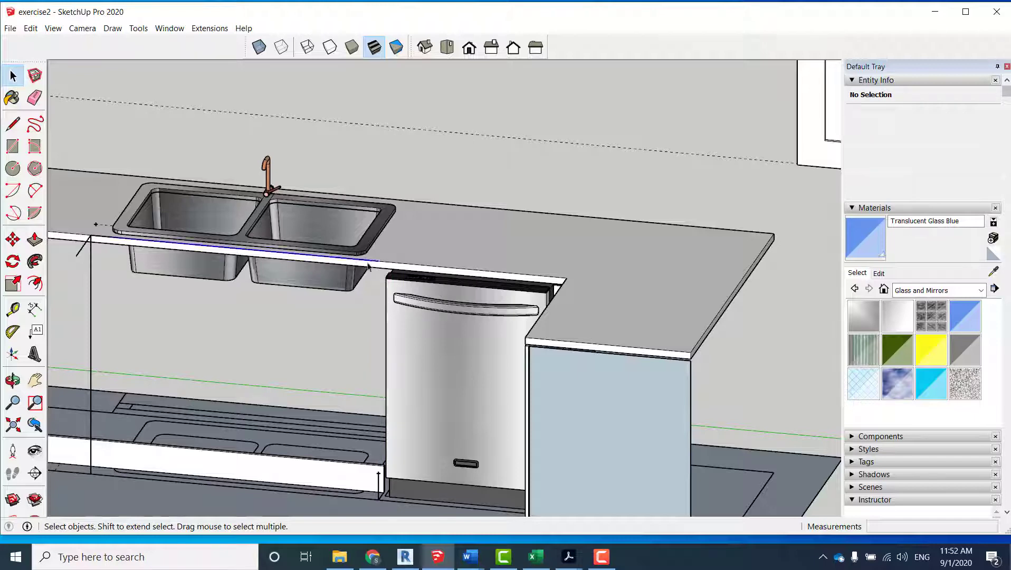
click(87, 243)
key(Delete)
click(91, 267)
key(Delete)
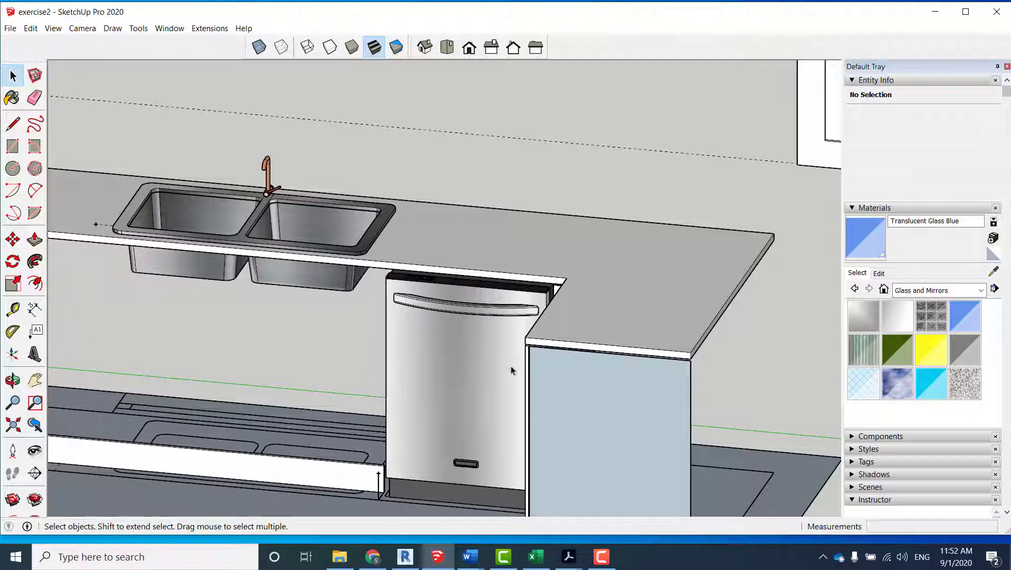
Step: Move the cabinetDoor_sink component by its lower outer corner to the 4" guide point beside the dishwasher
click(800, 147)
scroll(764, 152, down, 3)
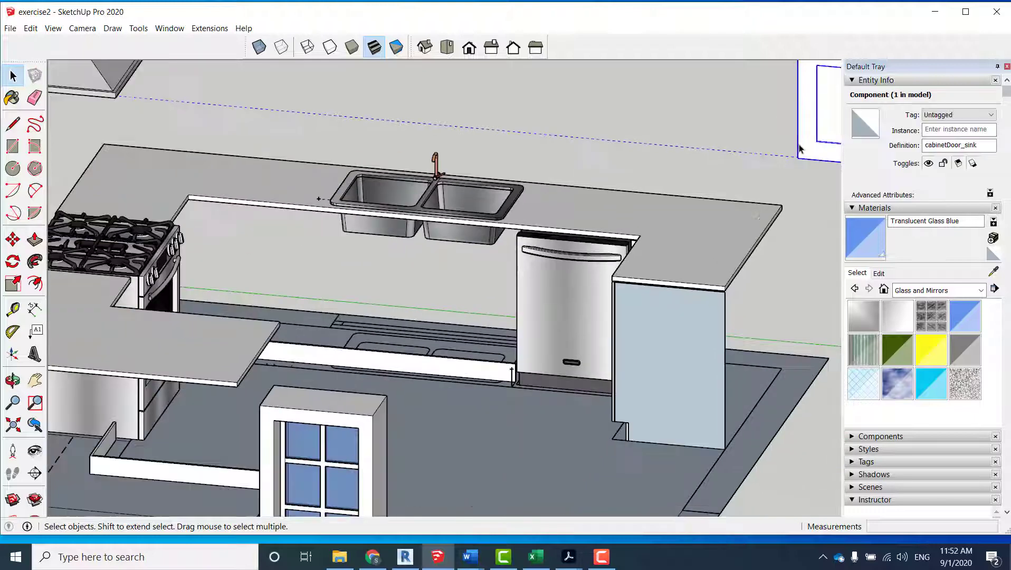
shift+middle_drag(764, 153, 531, 153)
scroll(587, 208, up, 3)
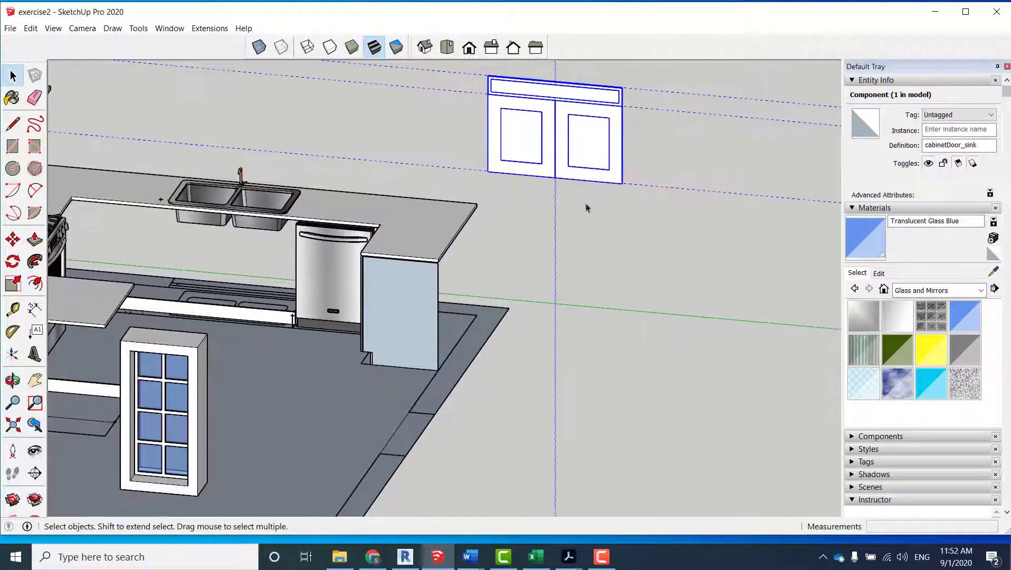
key(m)
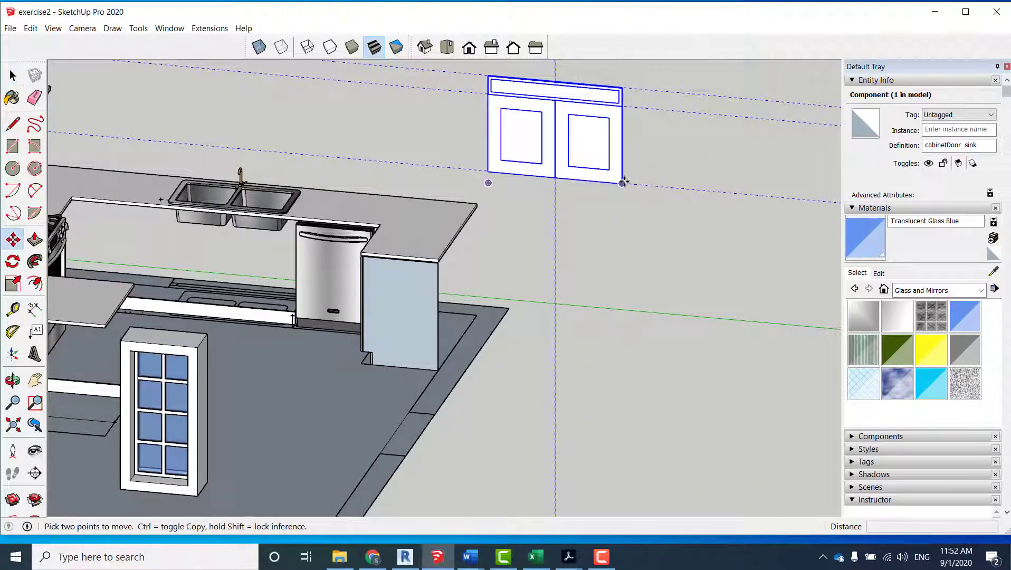
click(622, 182)
scroll(304, 322, up, 5)
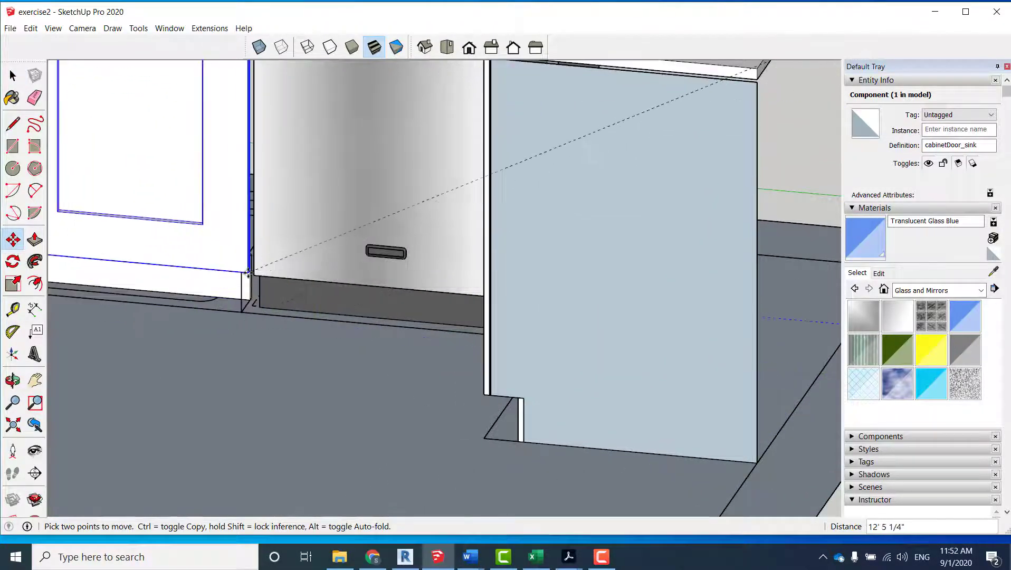
click(240, 266)
key(space)
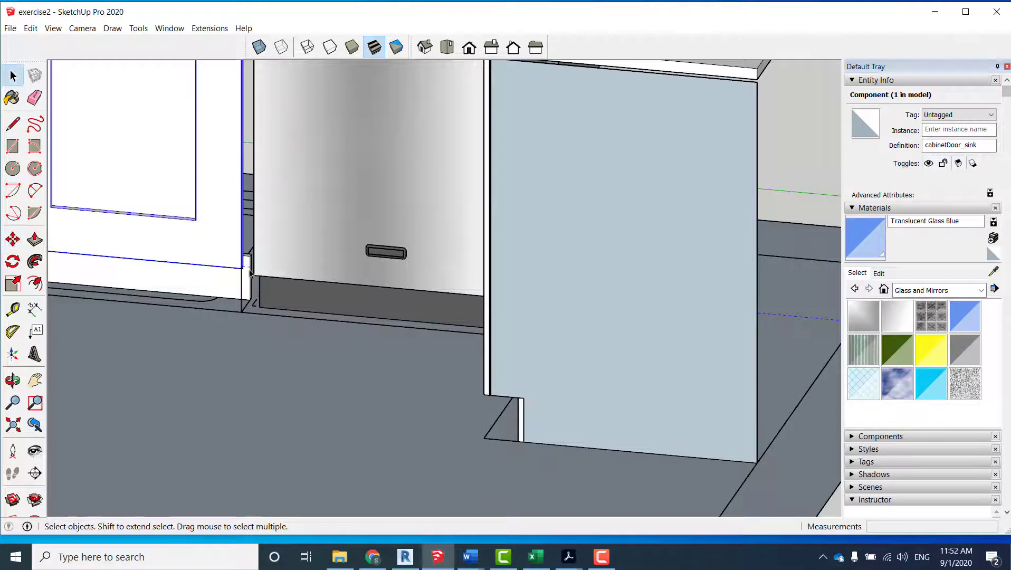
Step: Examine how the sink doors meet the toe kick, the dishwasher and the neighbouring end panel
scroll(252, 270, up, 3)
mouse_move(252, 270)
middle_down()
mouse_move(211, 280)
mouse_move(236, 273)
mouse_move(242, 281)
middle_up()
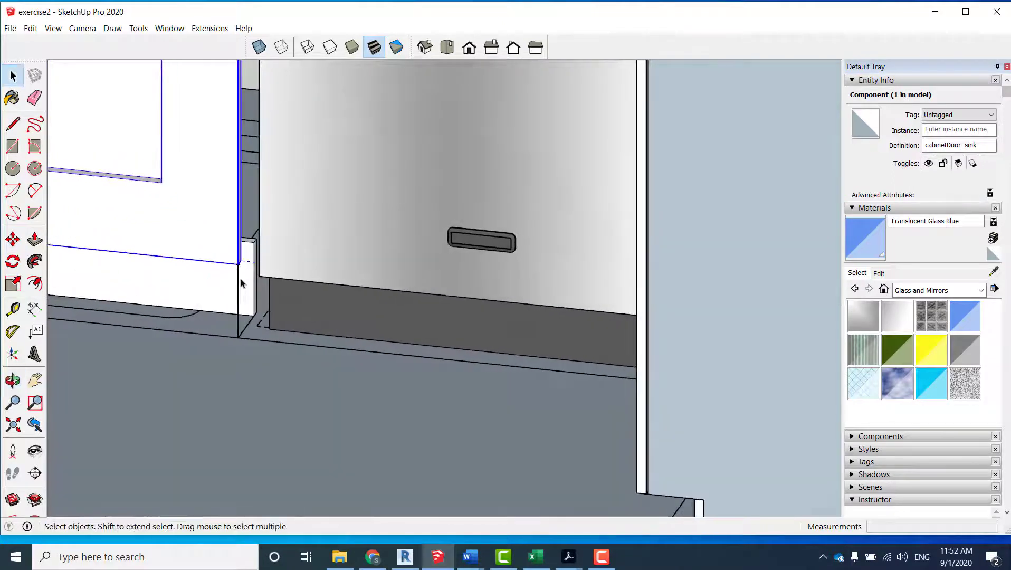
click(240, 285)
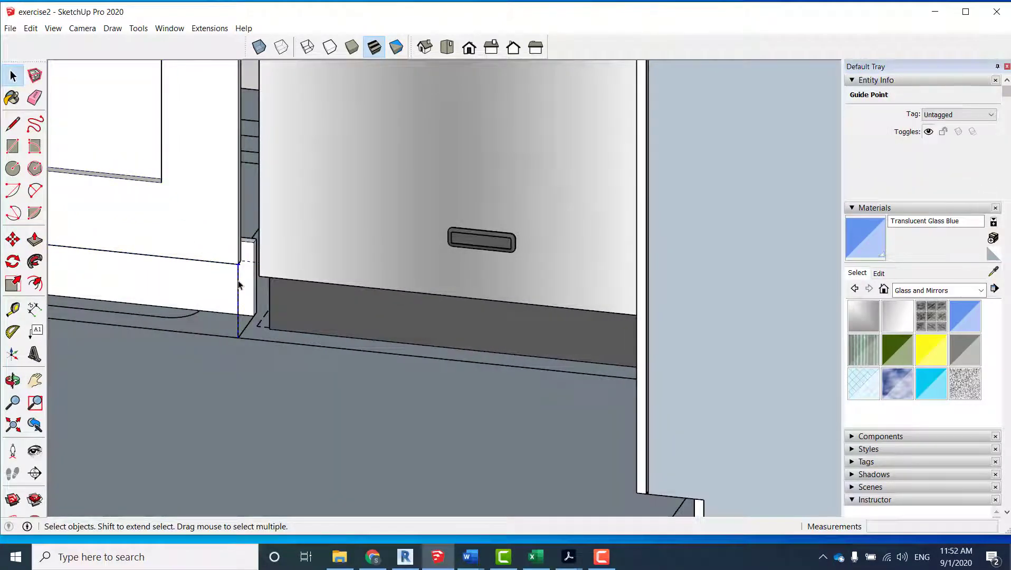
scroll(240, 272, down, 2)
scroll(240, 266, down, 4)
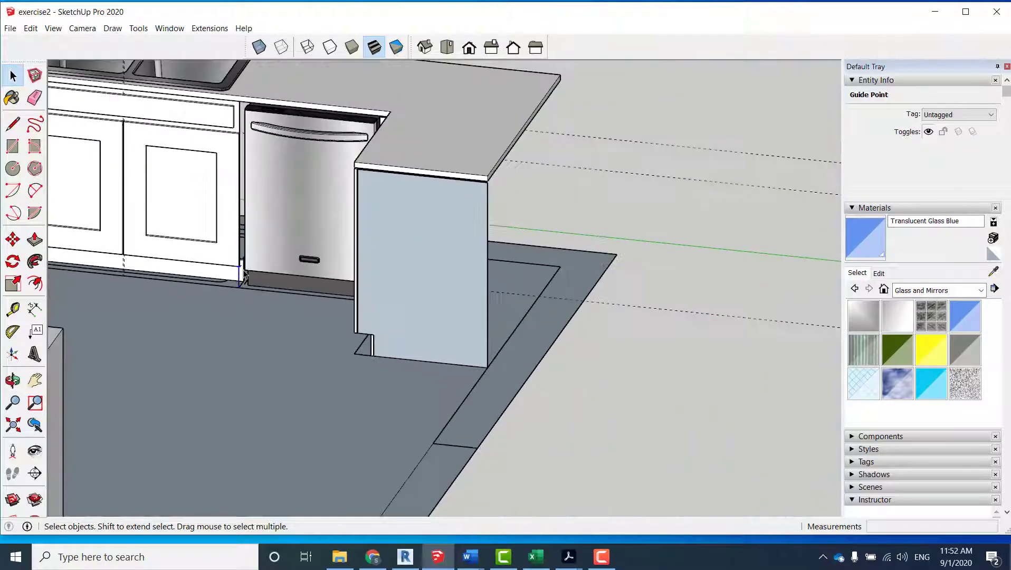
scroll(246, 268, up, 3)
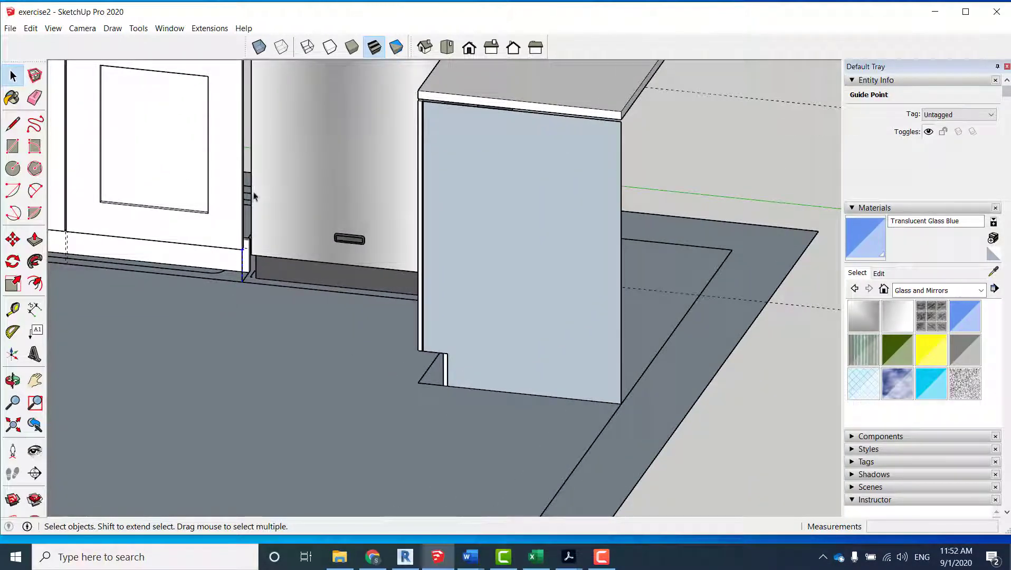
scroll(261, 199, down, 3)
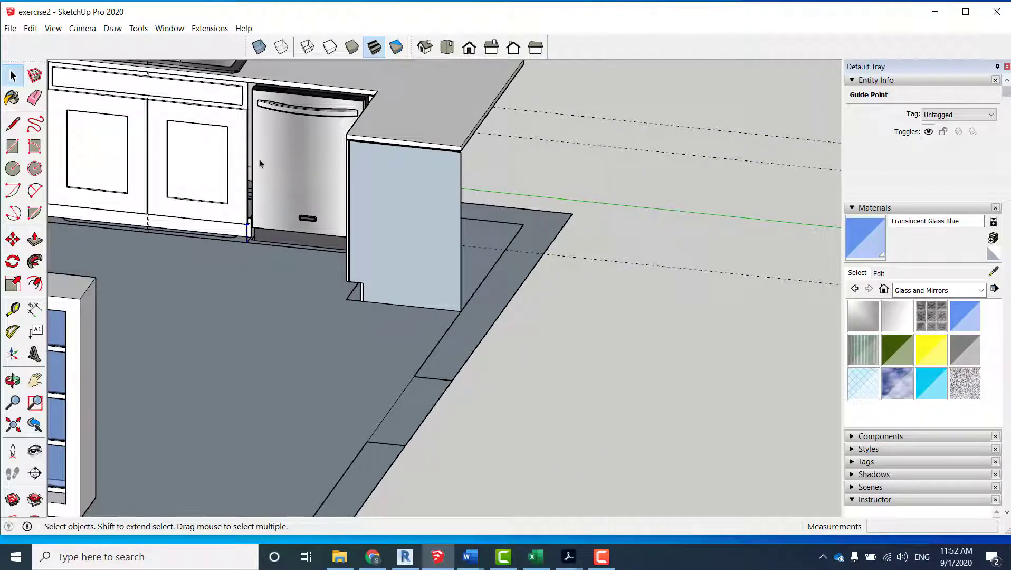
click(427, 231)
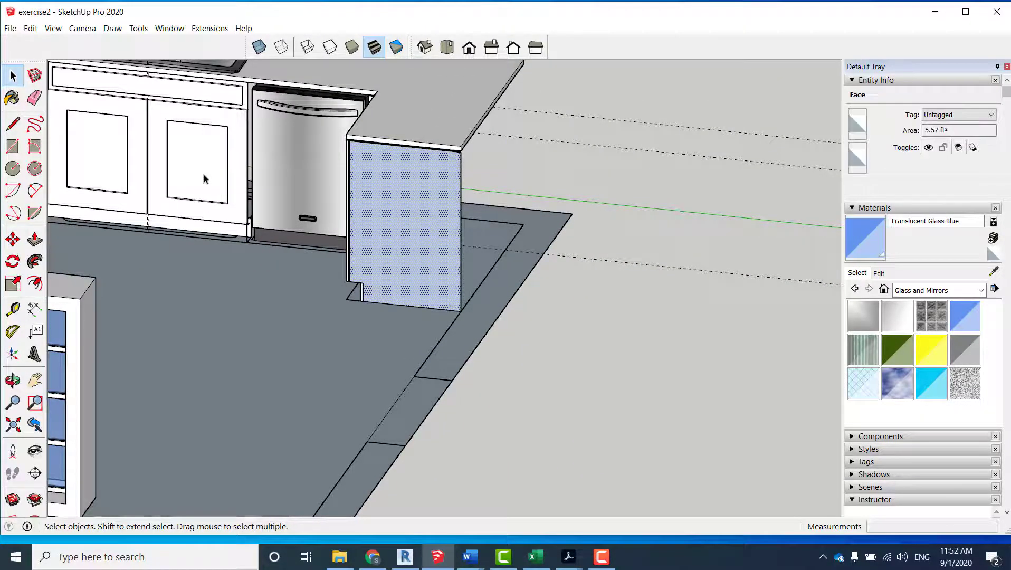
middle_drag(198, 180, 136, 210)
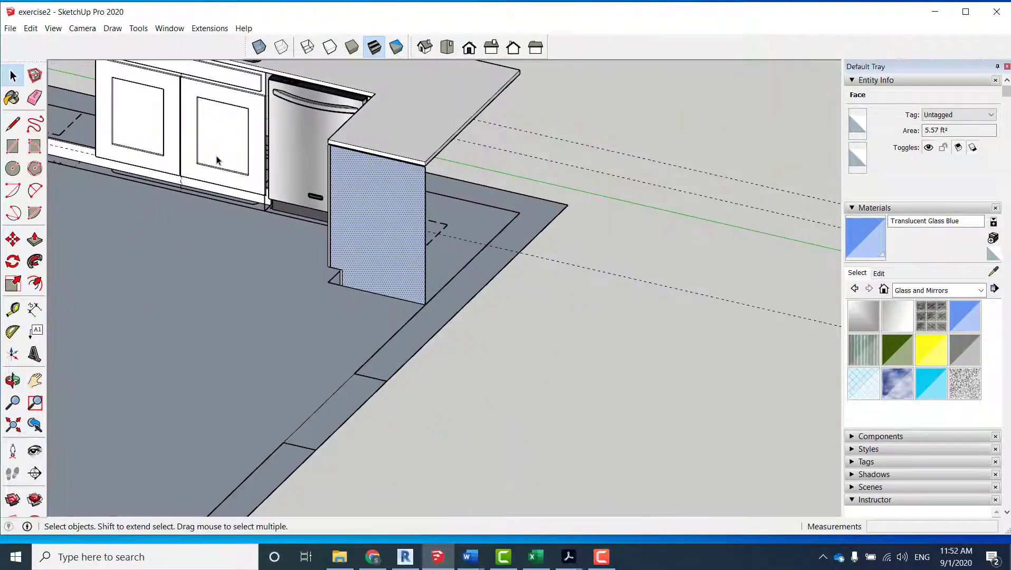
Step: Move the cabinetDoor_sink component back out of the cabinet run to the open area beside the kitchen
click(217, 158)
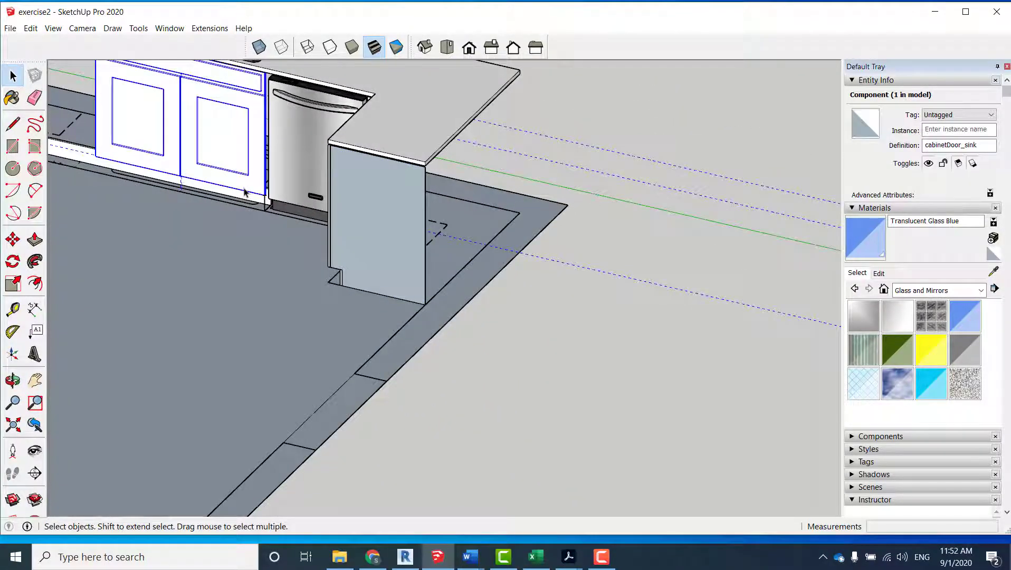
key(m)
click(266, 199)
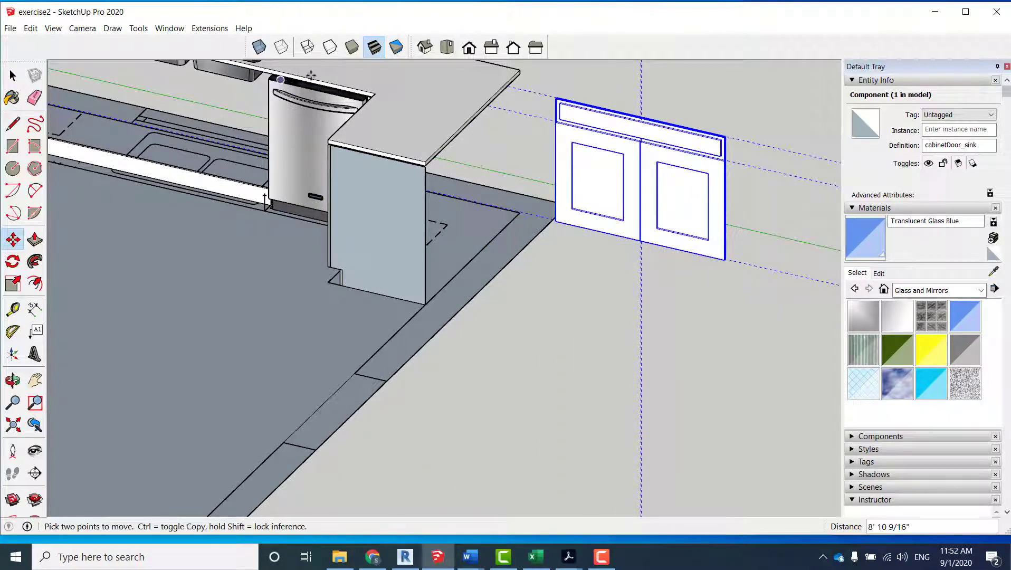
key(space)
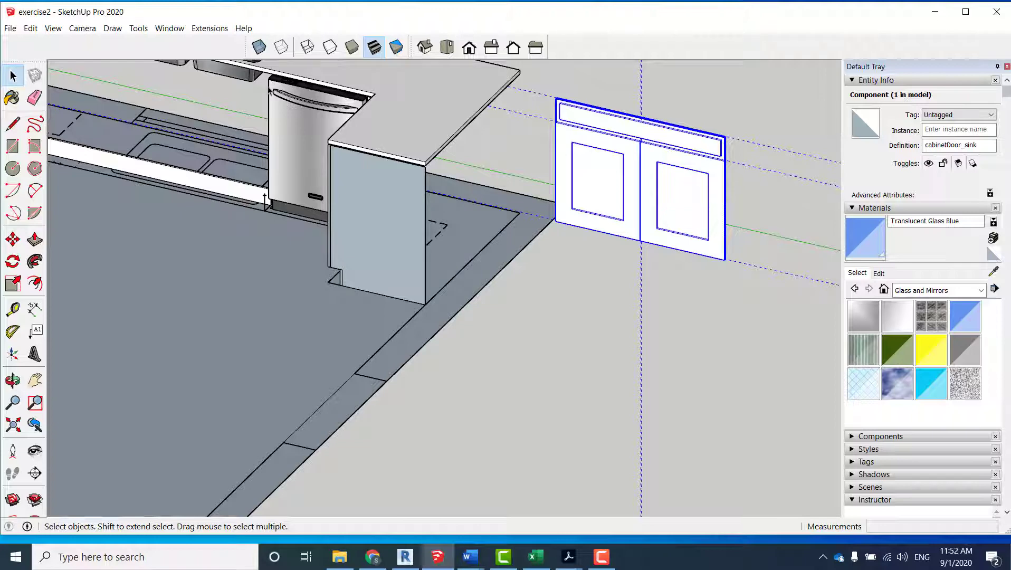
Step: Open the sink door component for editing and draw a 1'11.5" line straight back from the upper rear corner of its outer side
scroll(359, 151, down, 3)
middle_drag(614, 225, 624, 175)
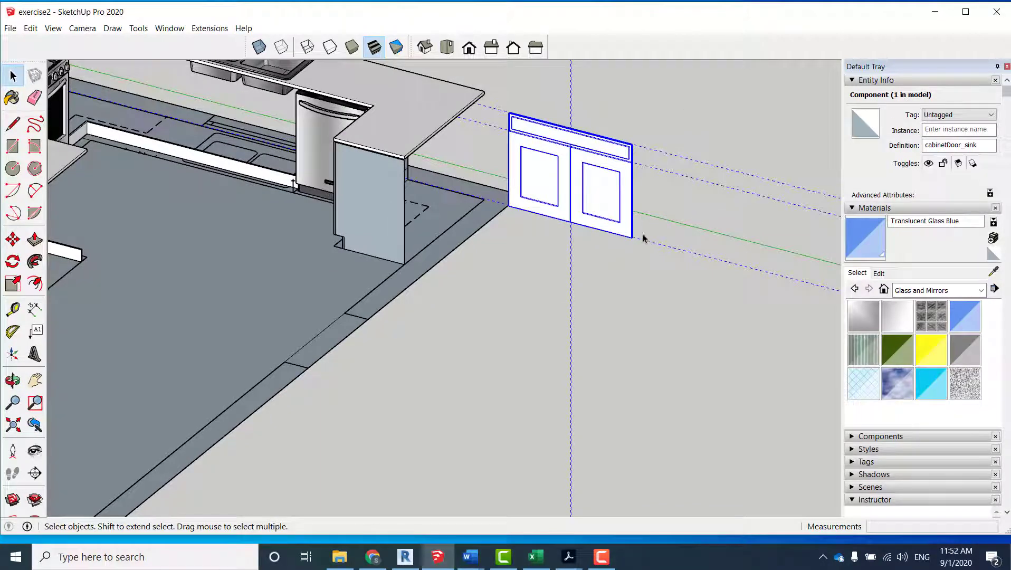
double_click(620, 213)
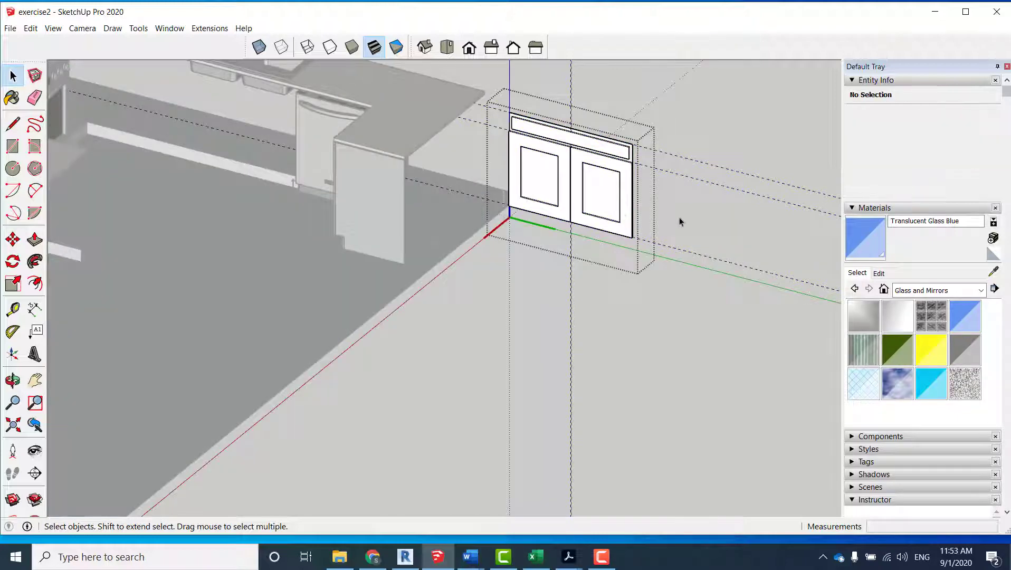
middle_drag(673, 217, 458, 179)
scroll(560, 210, up, 5)
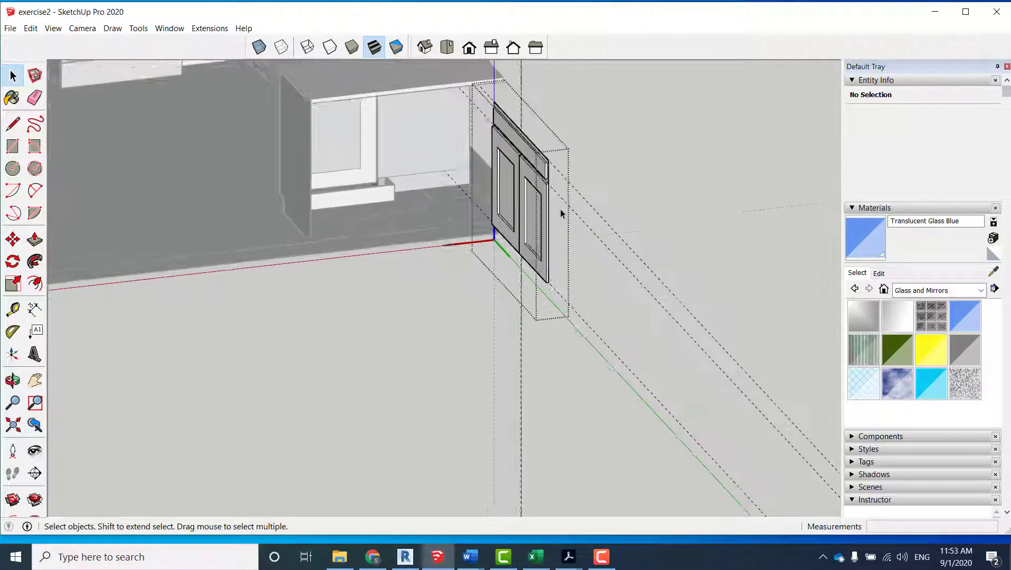
middle_drag(609, 231, 565, 257)
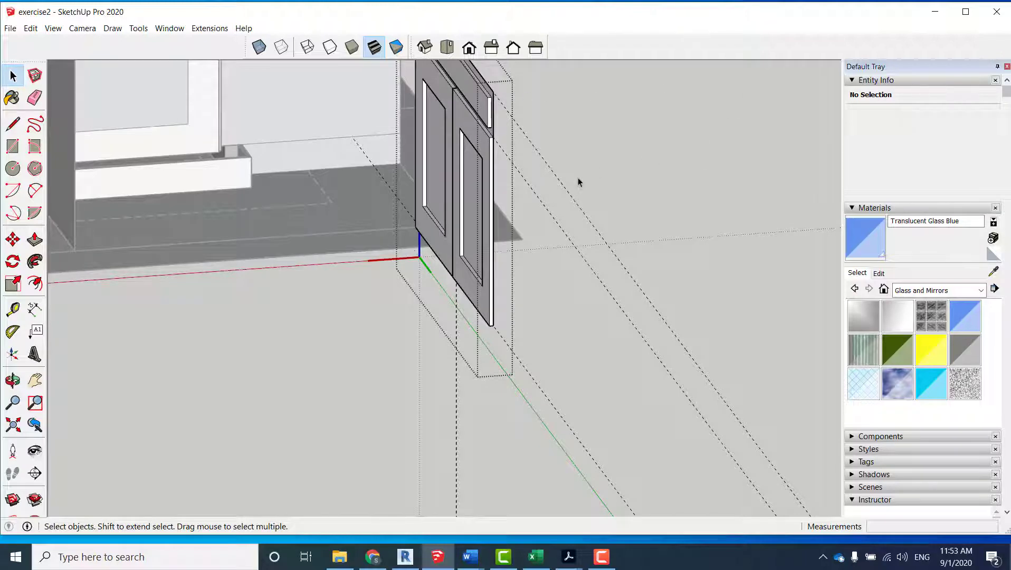
key(l)
click(493, 92)
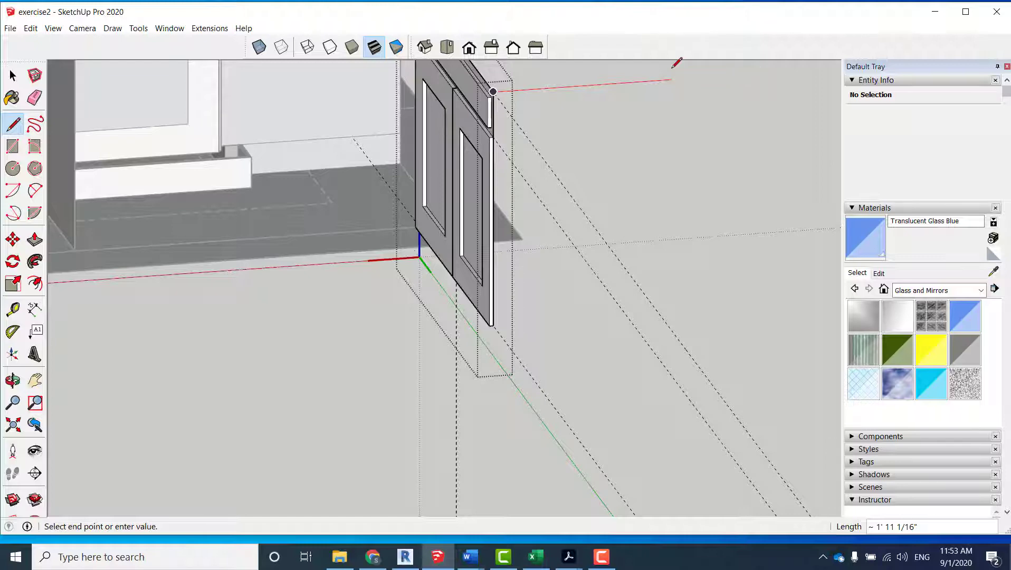
text(1)
text('11.5")
key(Return)
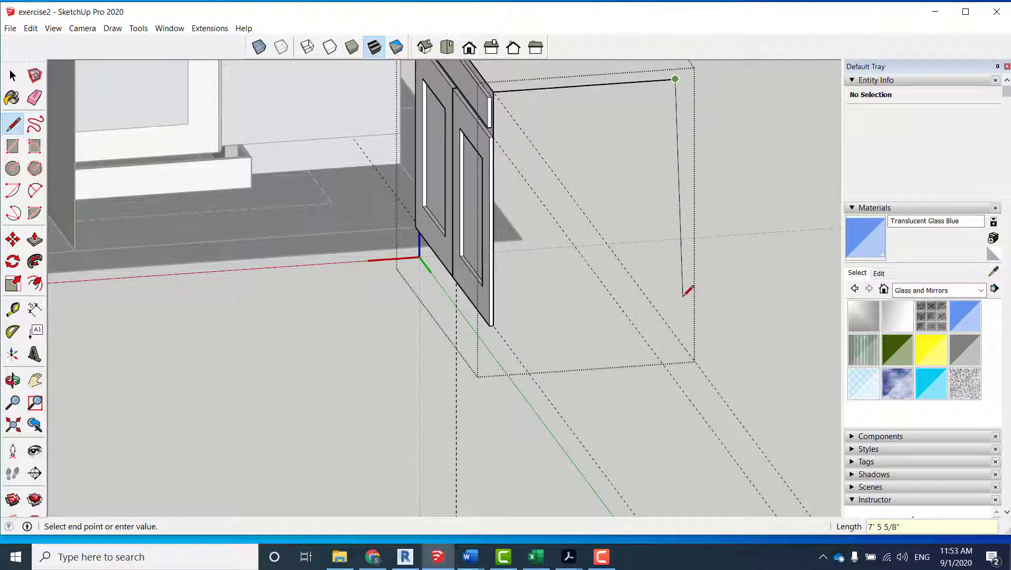
Step: Draw the toe-kick notch from the lower rear corner of the door's outer side: a short line straight back, followed by a line 4" down
key(Escape)
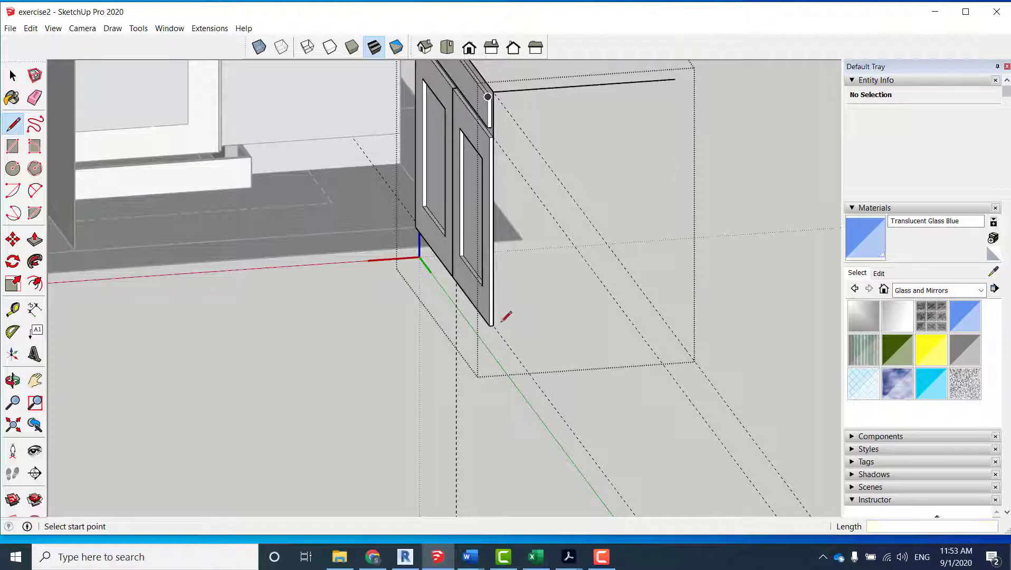
scroll(501, 330, up, 3)
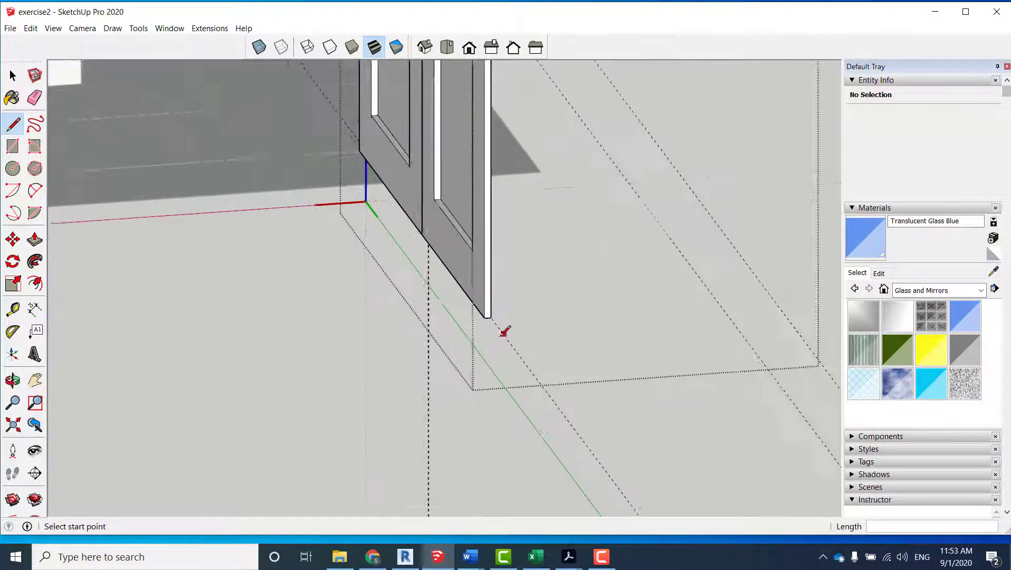
click(480, 309)
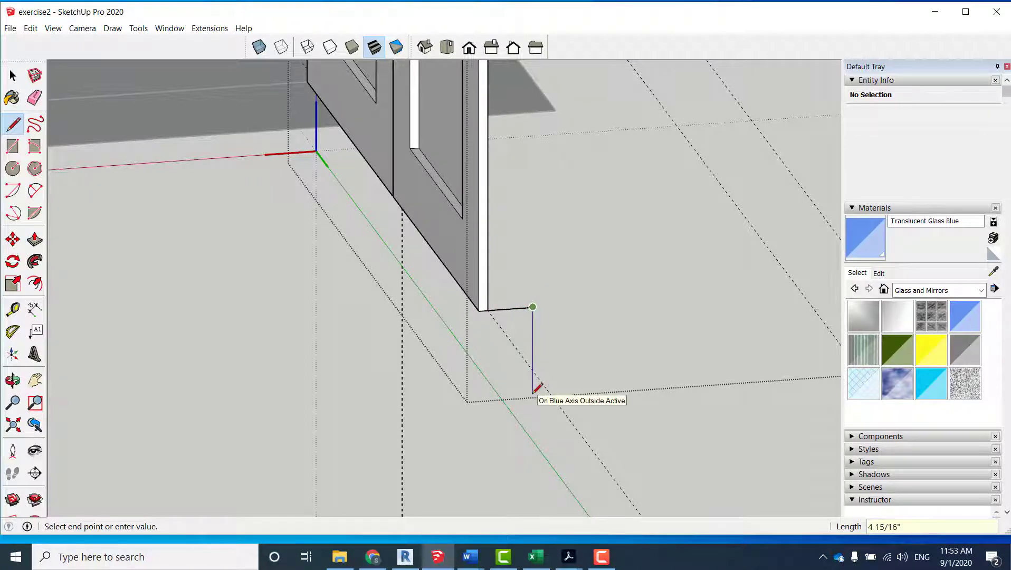
text(4)
key(Return)
Step: Close the side panel profile with a bottom line back to below the upper line's end and a vertical line up to that end
scroll(534, 392, down, 5)
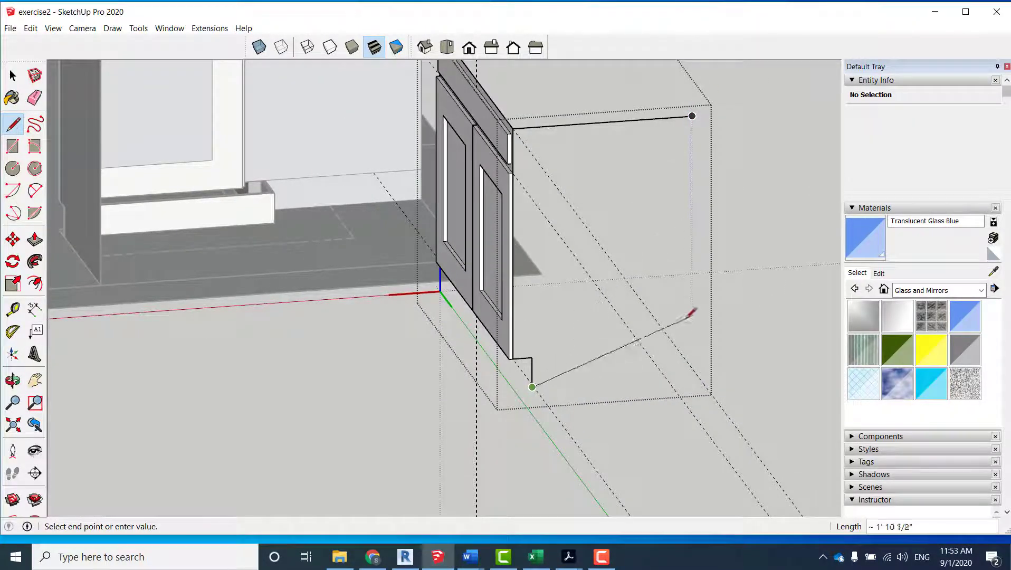
click(692, 376)
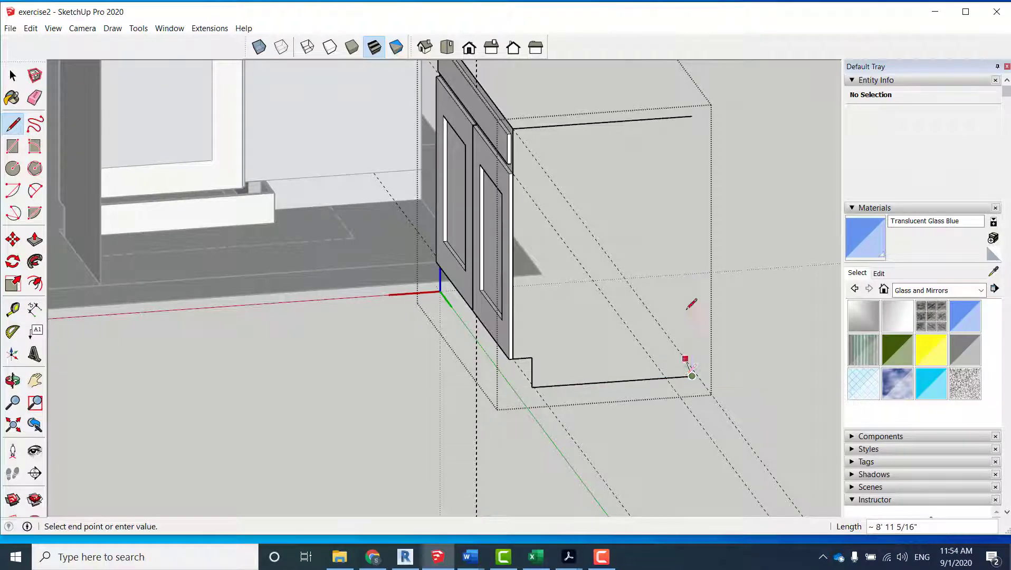
click(691, 116)
key(space)
scroll(621, 208, down, 3)
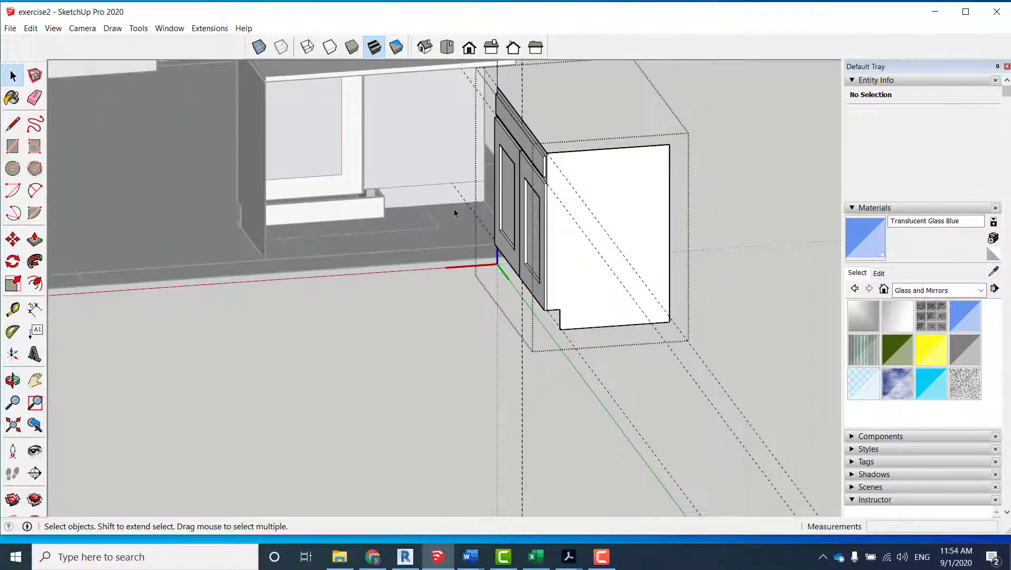
Step: Copy the side panel face with its edges and paste the copy near the opposite end of the sink doors
middle_drag(455, 213, 736, 210)
middle_drag(395, 132, 876, 158)
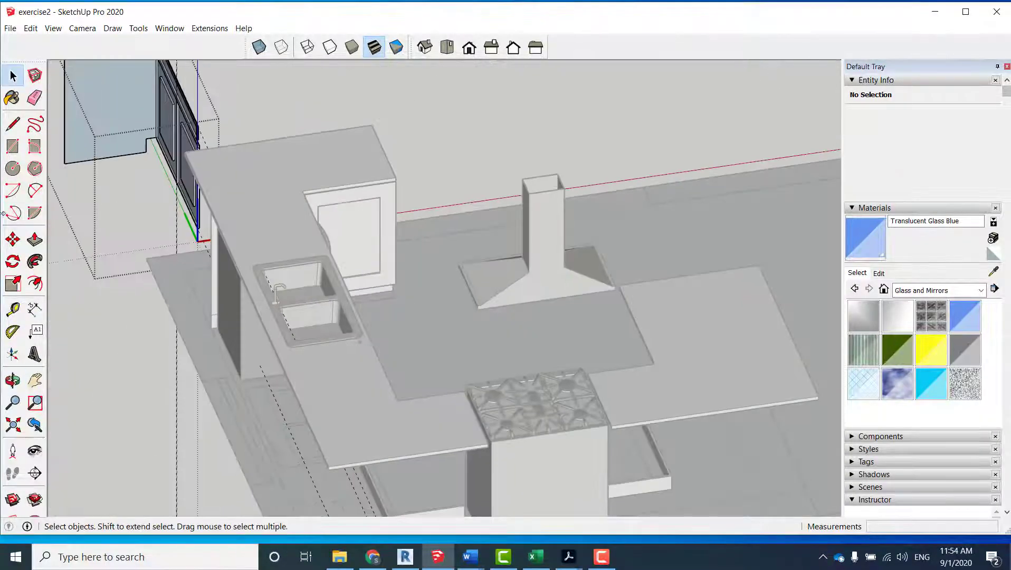
middle_drag(188, 170, 211, 160)
scroll(211, 160, down, 3)
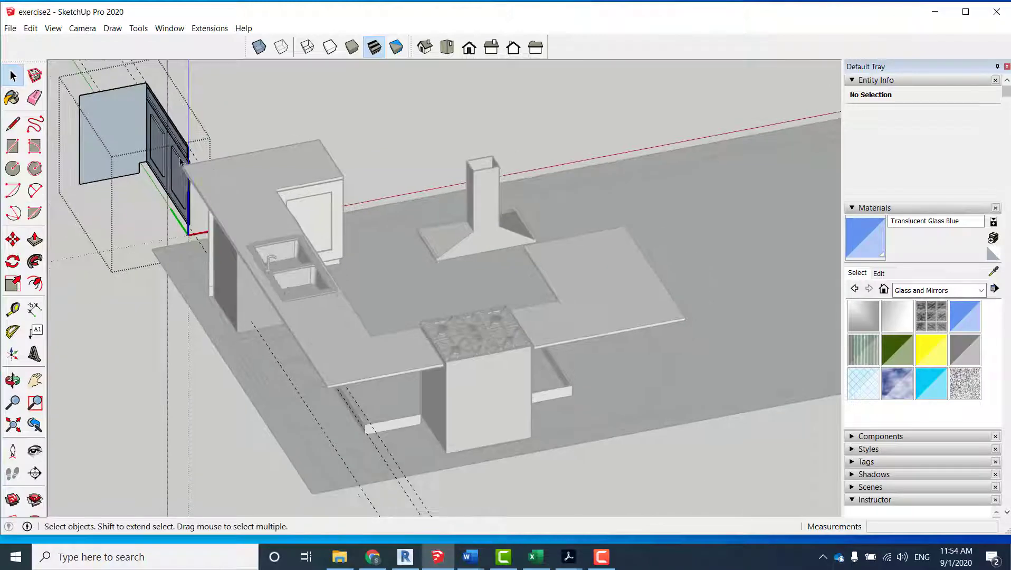
double_click(127, 110)
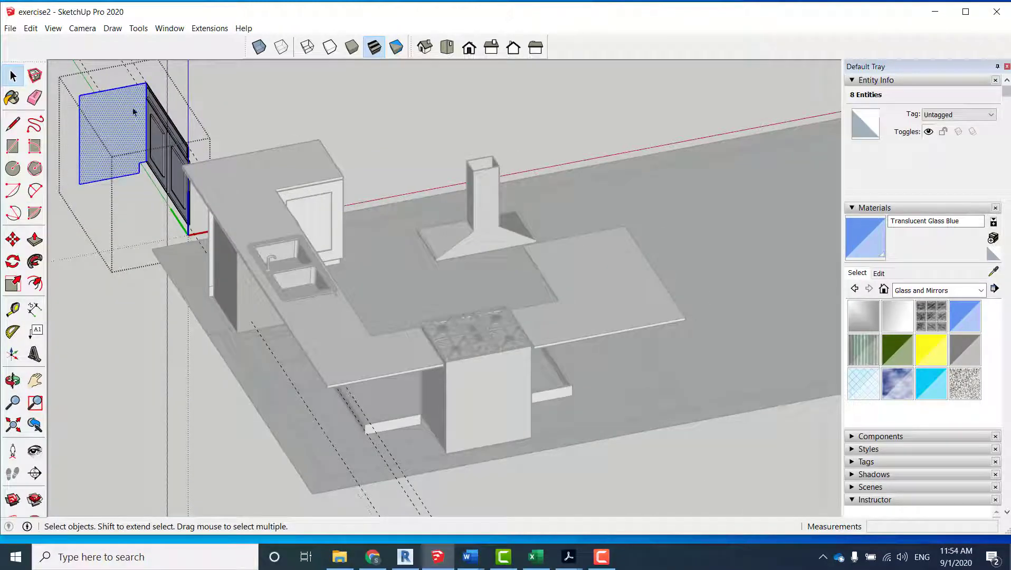
key(ctrl+c)
key(ctrl+v)
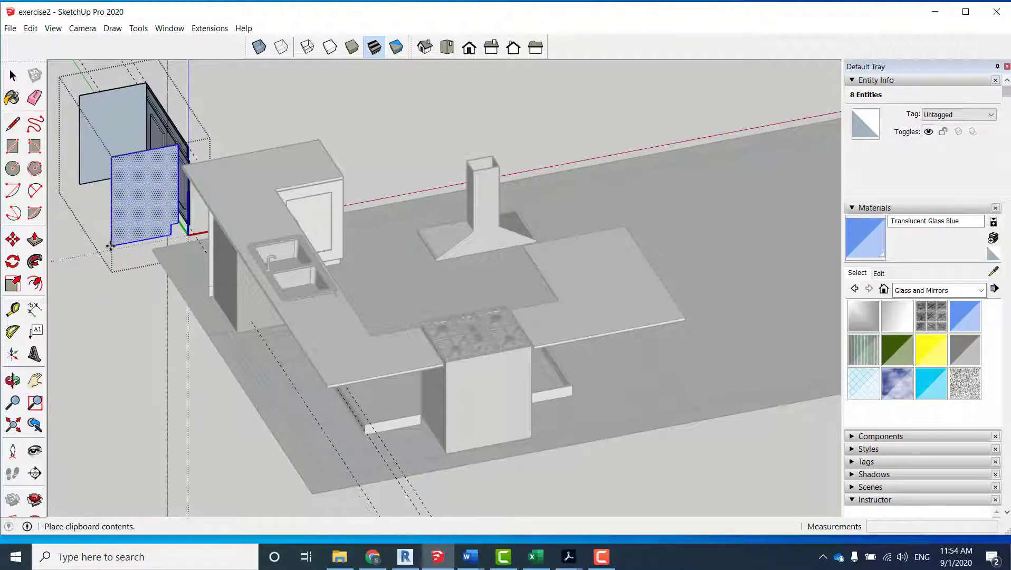
click(109, 245)
key(space)
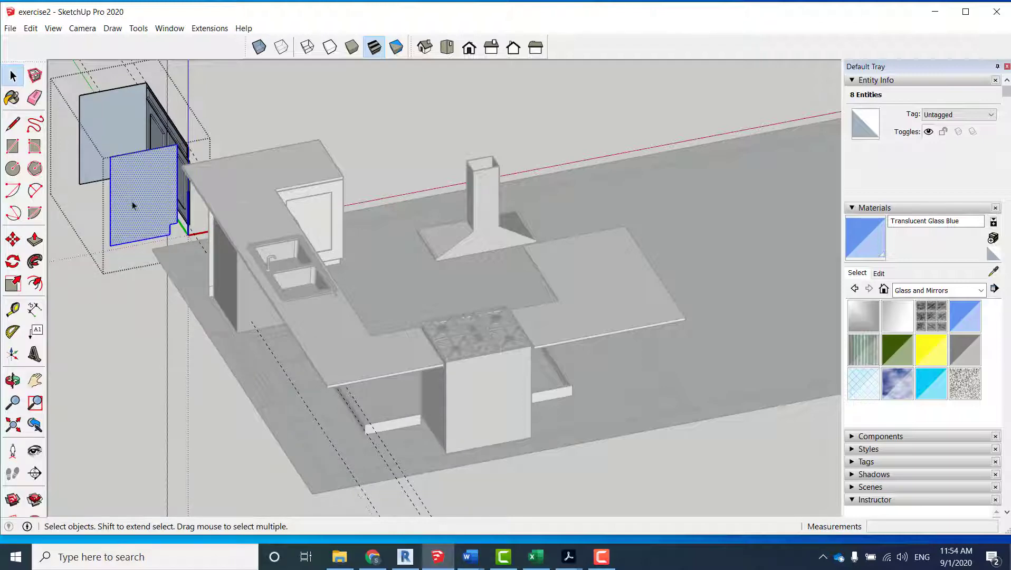
Step: Make the pasted side panel a component named basepanel
right_click(133, 206)
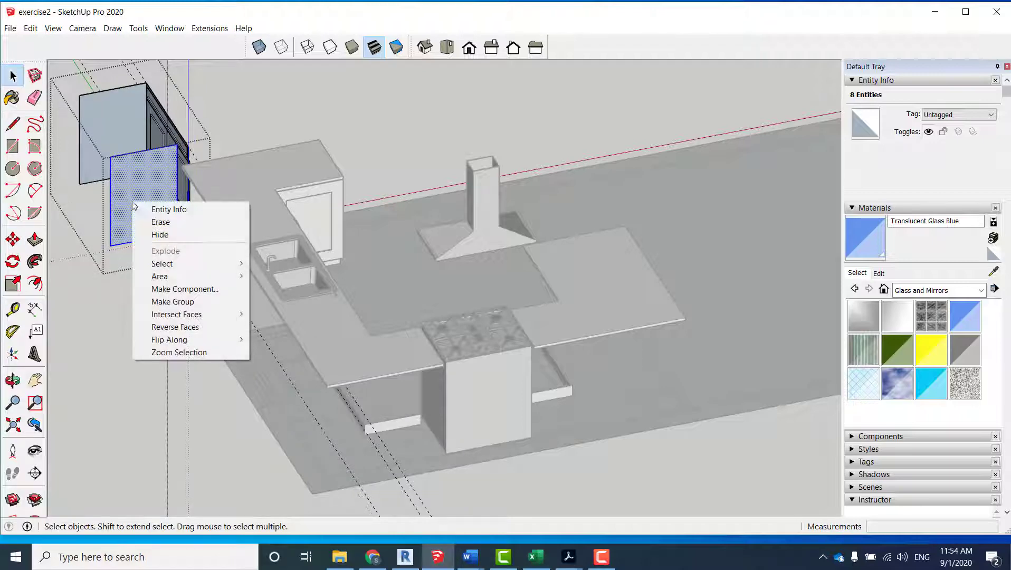
click(186, 289)
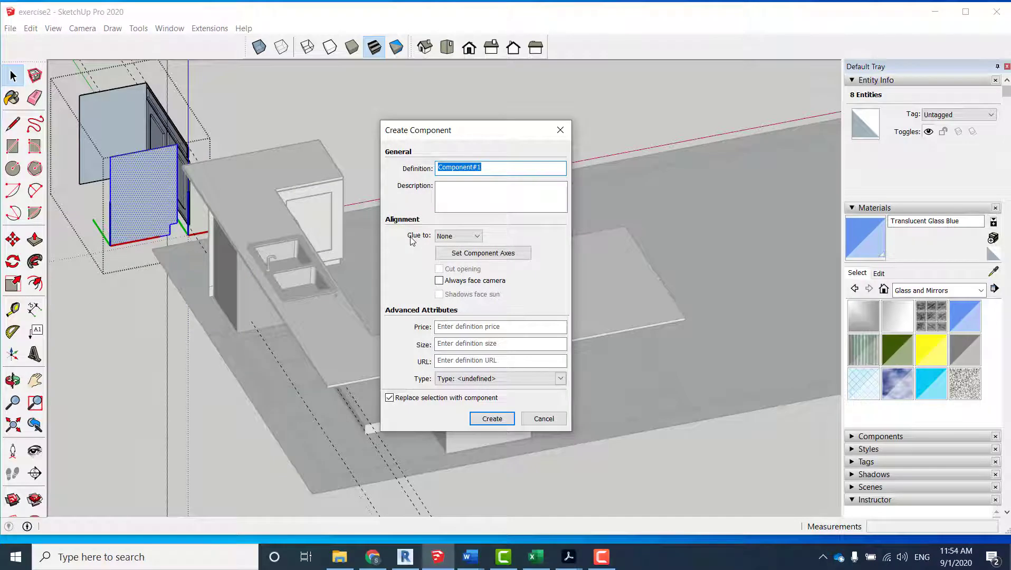
text(cove)
key(Return)
Step: Move the basepanel component by its upper notch corner to the lower rear corner of the sink door, and finish editing the cabinet component
scroll(174, 234, up, 3)
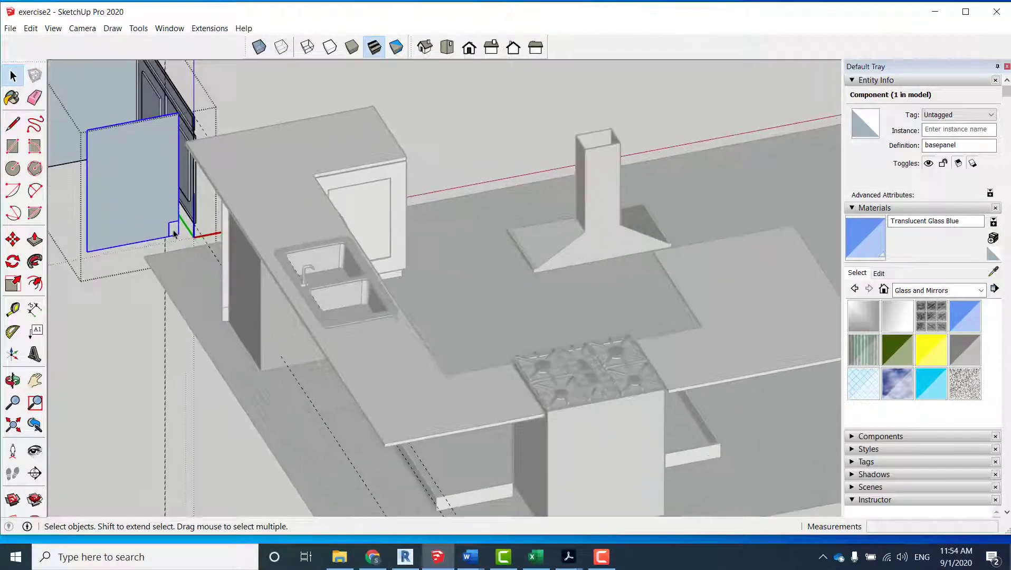
scroll(175, 233, up, 5)
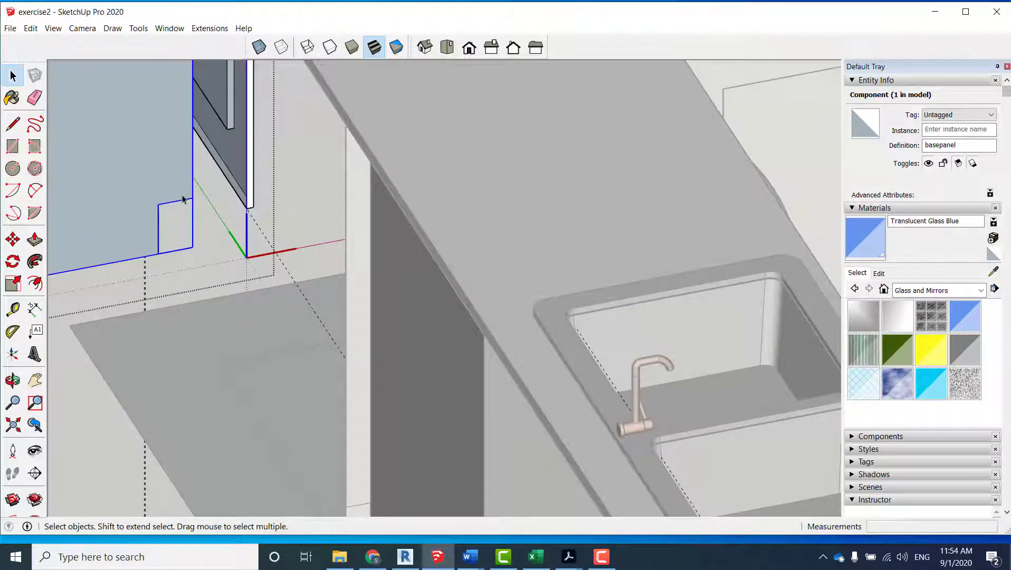
key(m)
click(192, 198)
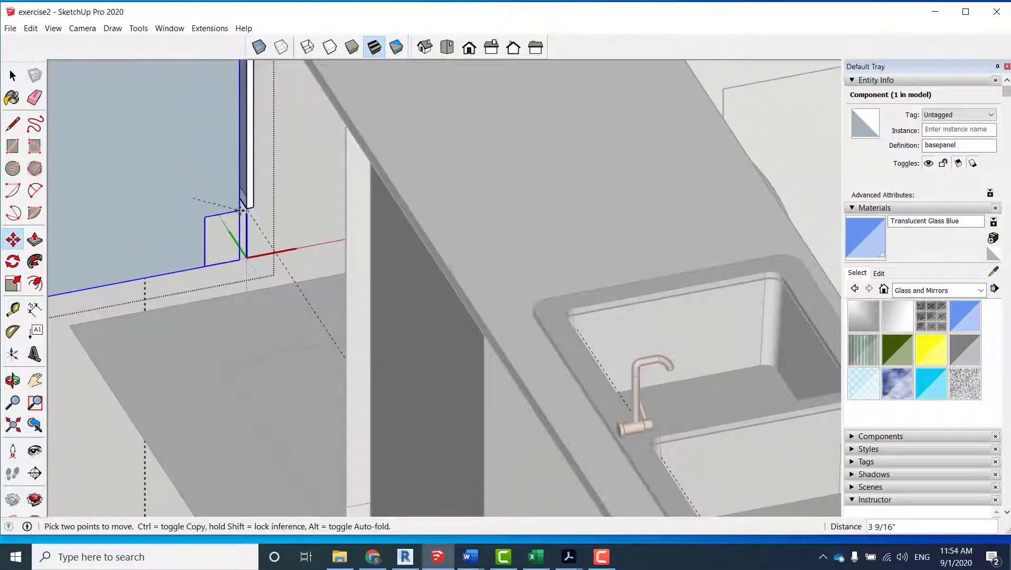
click(248, 208)
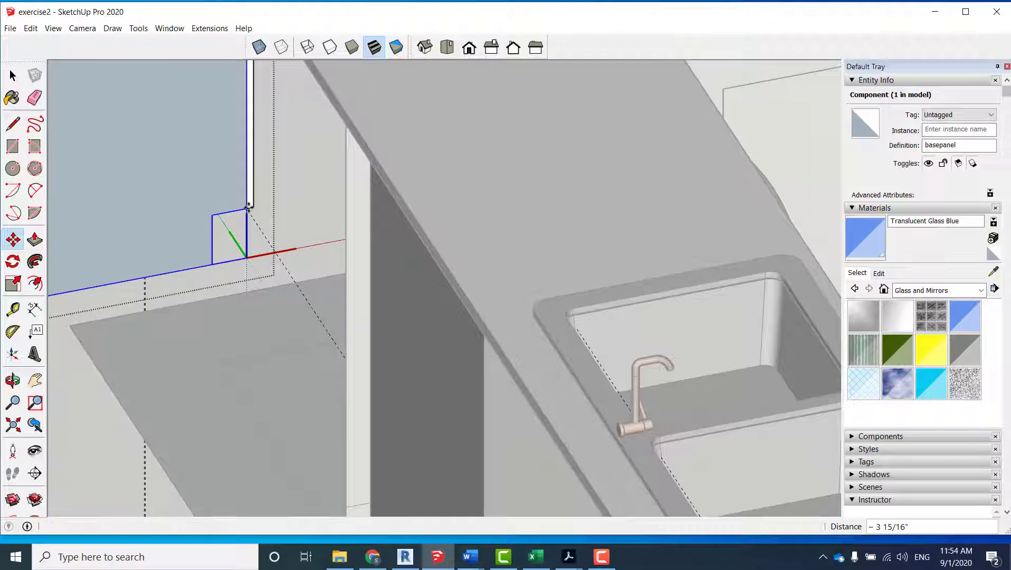
key(space)
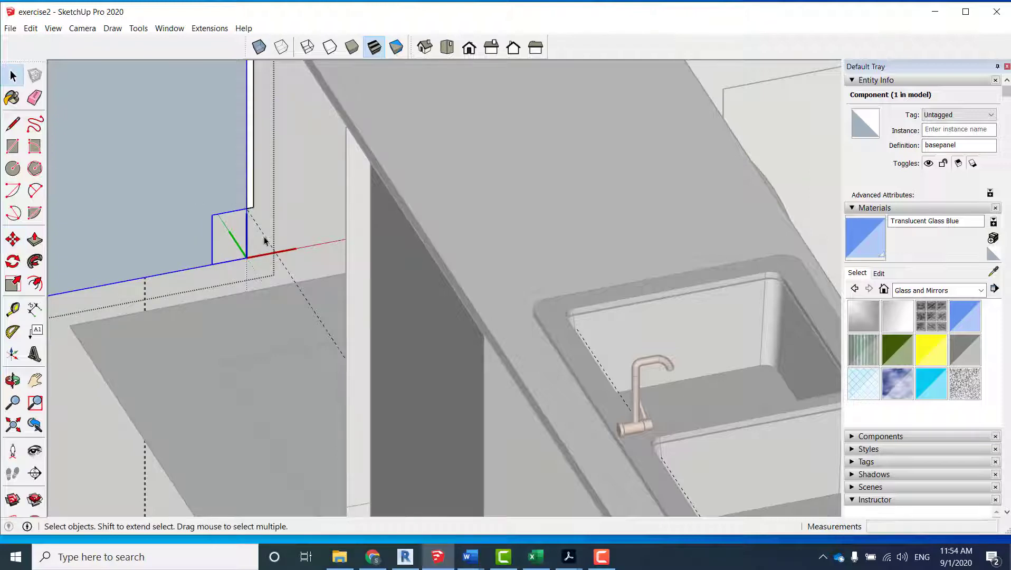
scroll(313, 227, down, 2)
click(309, 226)
scroll(309, 227, down, 4)
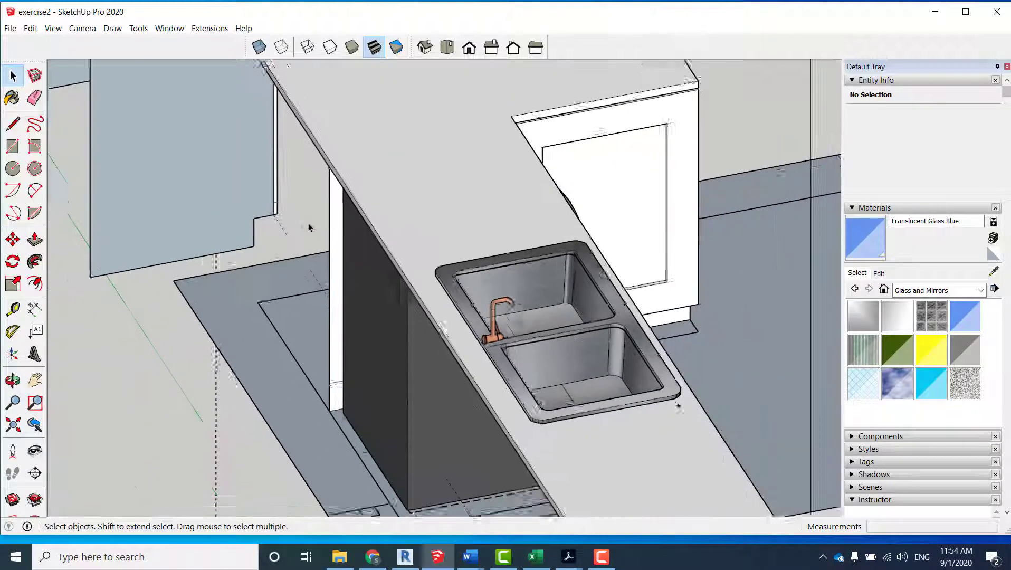
Step: Move the cabinetDoor_sink component by the doors' lower outer corner to the guide point beside the dishwasher, above the toe kick
middle_drag(395, 135, 922, 170)
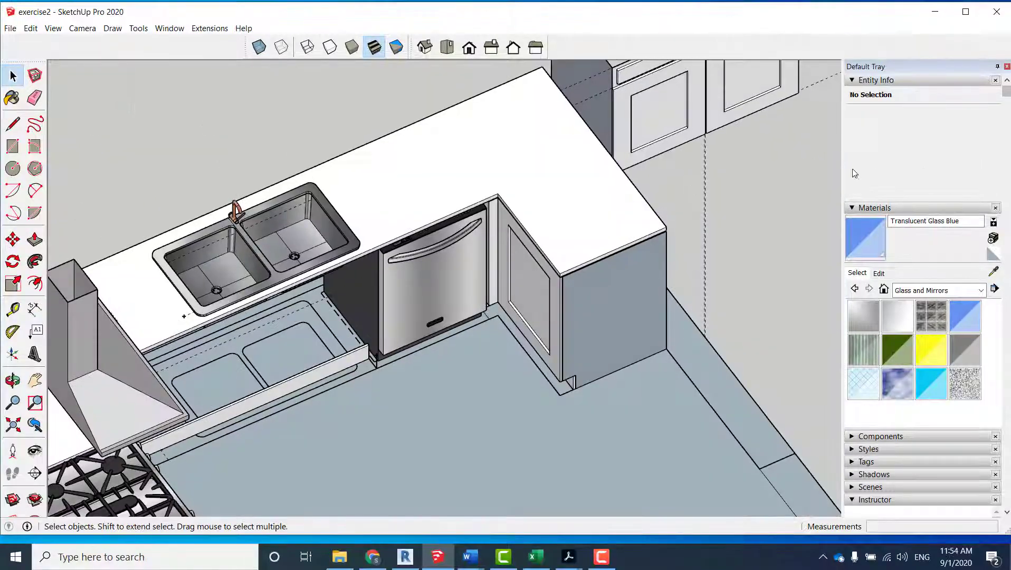
scroll(652, 180, down, 1)
middle_drag(652, 180, 463, 170)
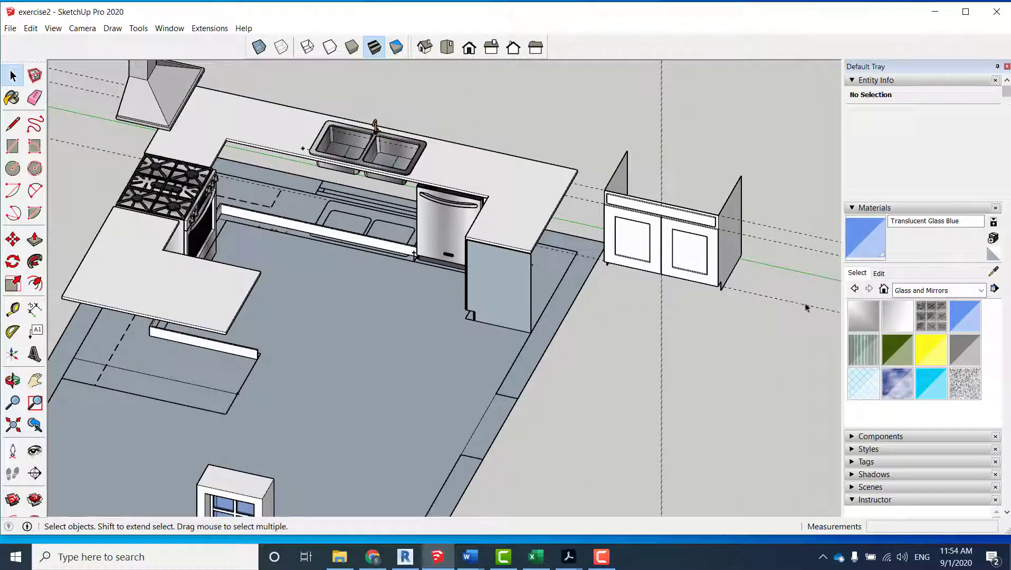
scroll(756, 293, up, 2)
click(720, 248)
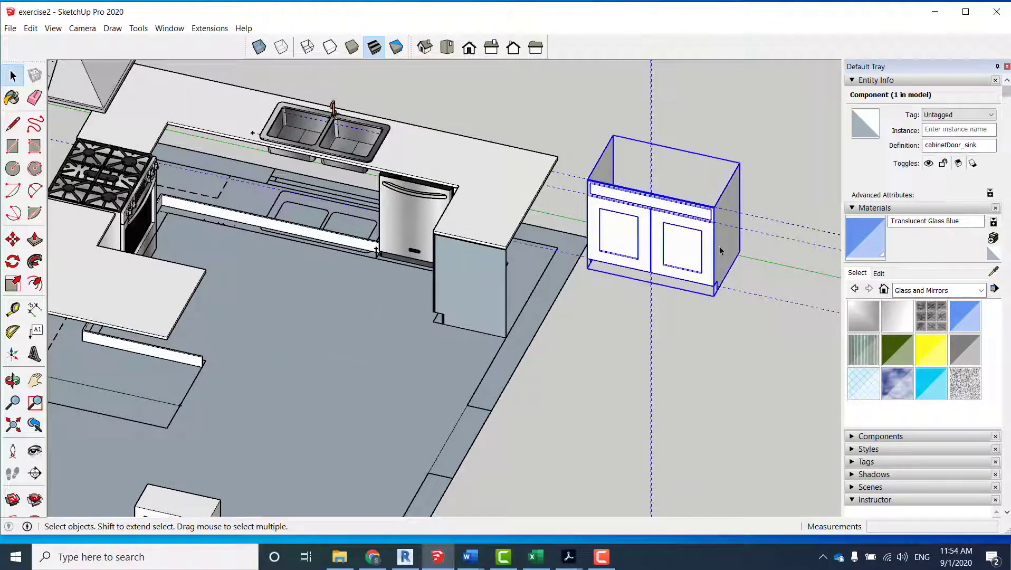
scroll(724, 289, up, 2)
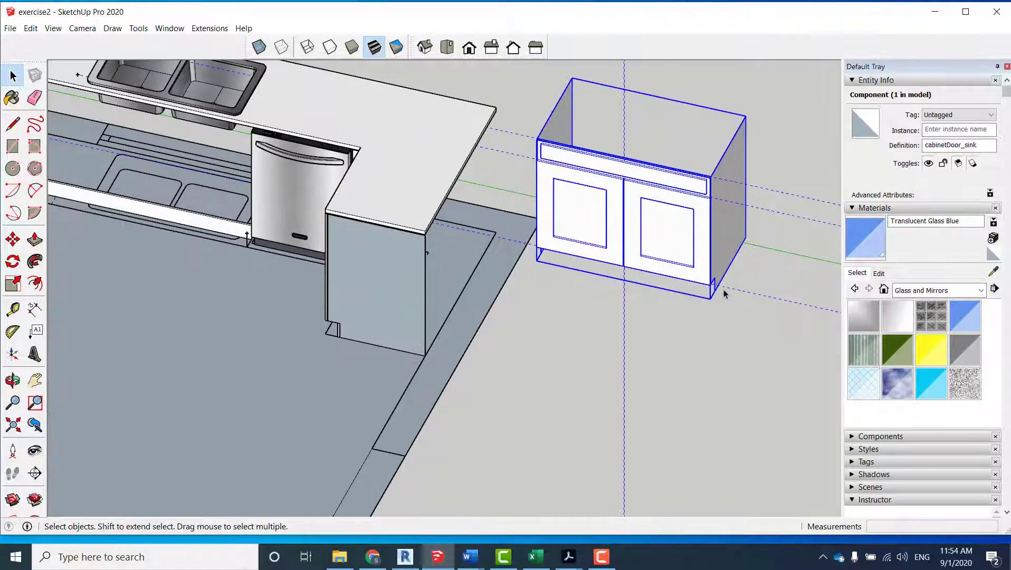
key(m)
scroll(766, 264, up, 5)
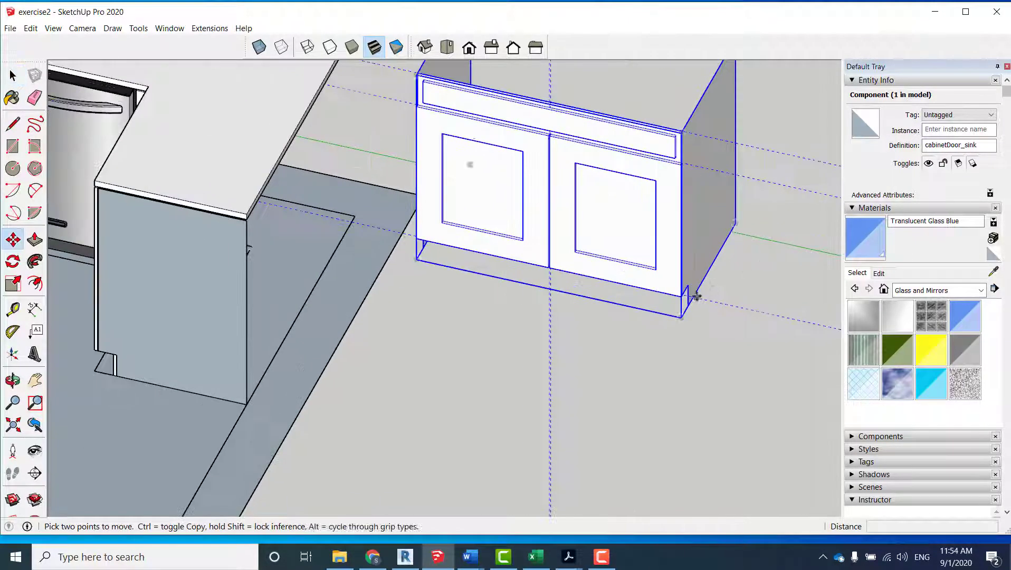
click(667, 297)
scroll(660, 307, down, 6)
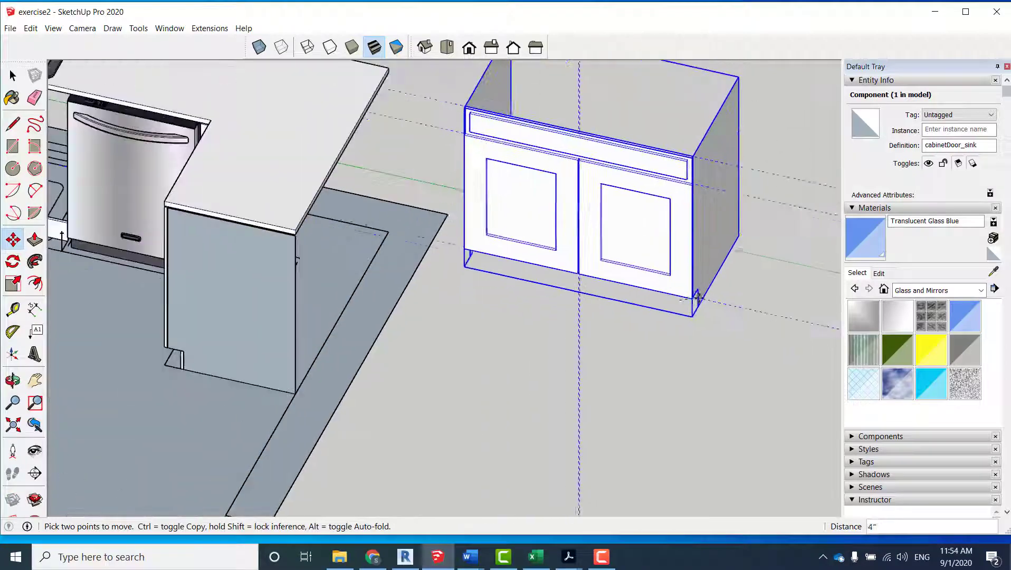
scroll(295, 247, up, 5)
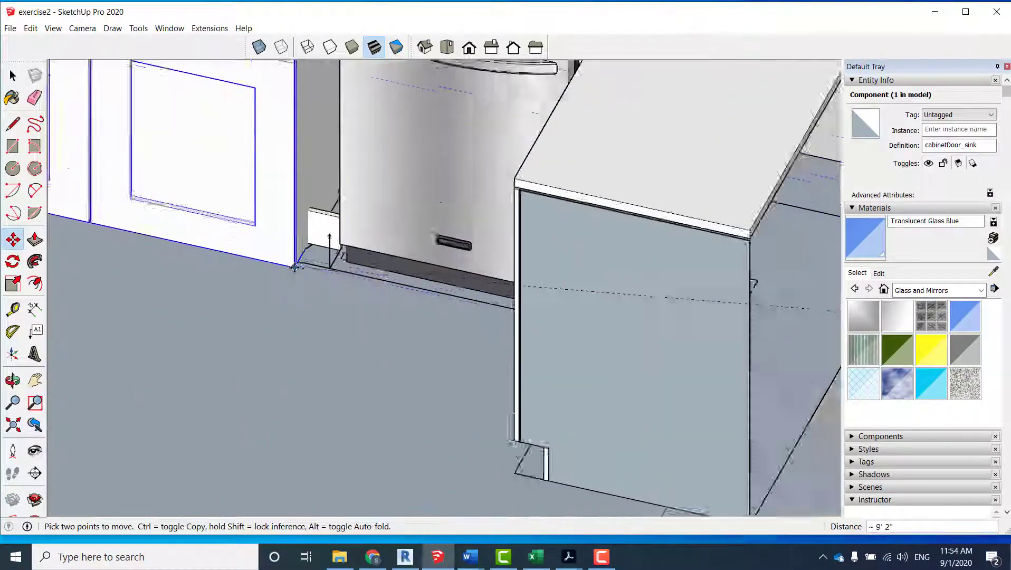
scroll(337, 229, up, 3)
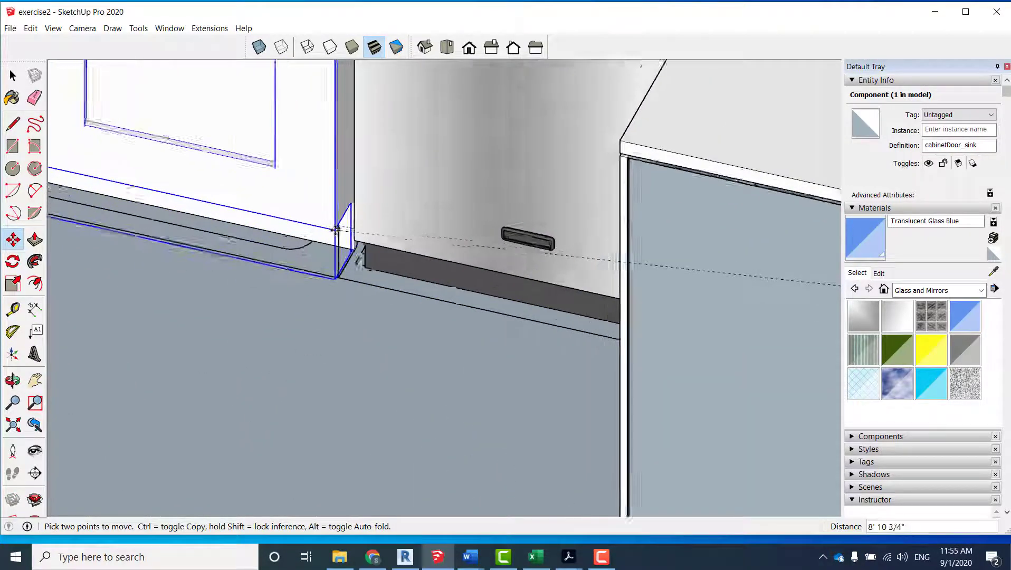
click(348, 222)
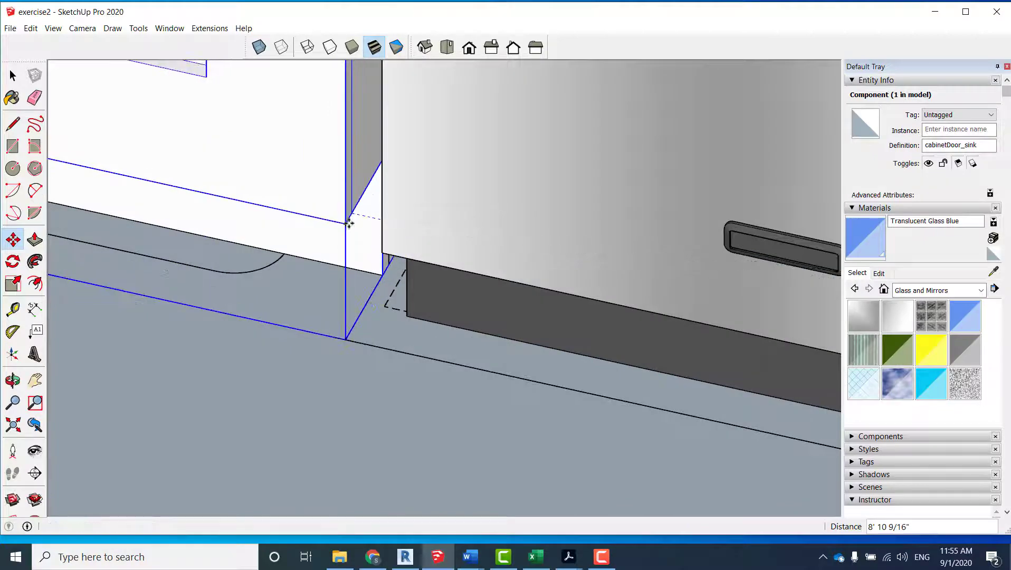
key(space)
click(343, 370)
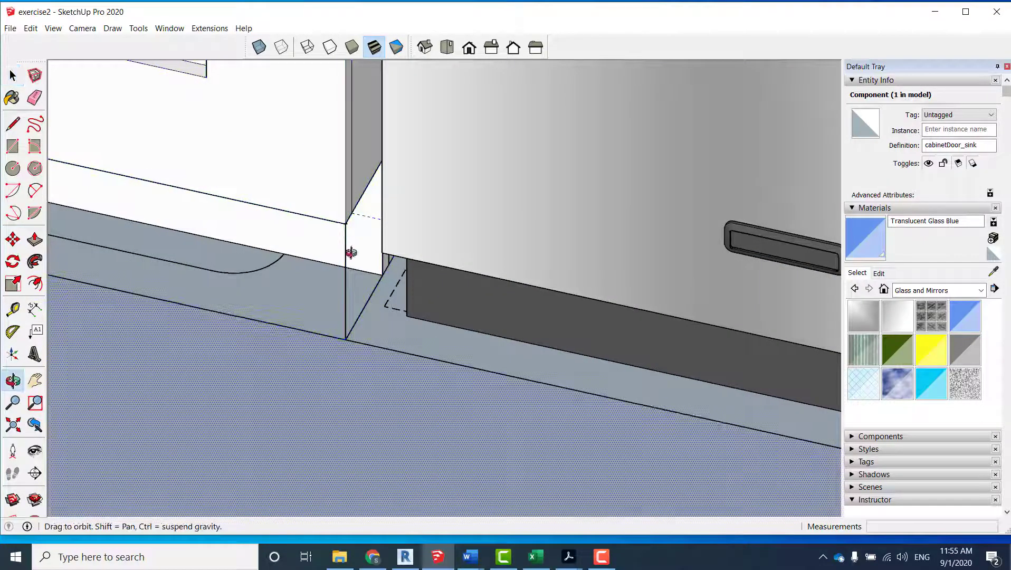
Step: Switch the camera from parallel projection to Perspective and frame the whole kitchen with the sink cabinet in place
middle_drag(350, 253, 634, 239)
scroll(633, 237, down, 5)
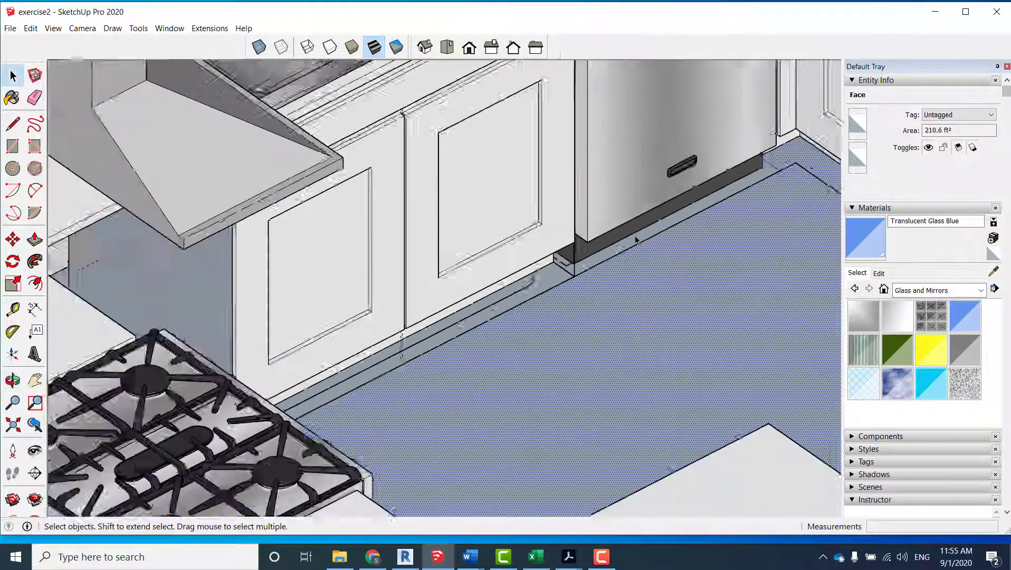
middle_drag(535, 271, 316, 275)
scroll(316, 275, down, 2)
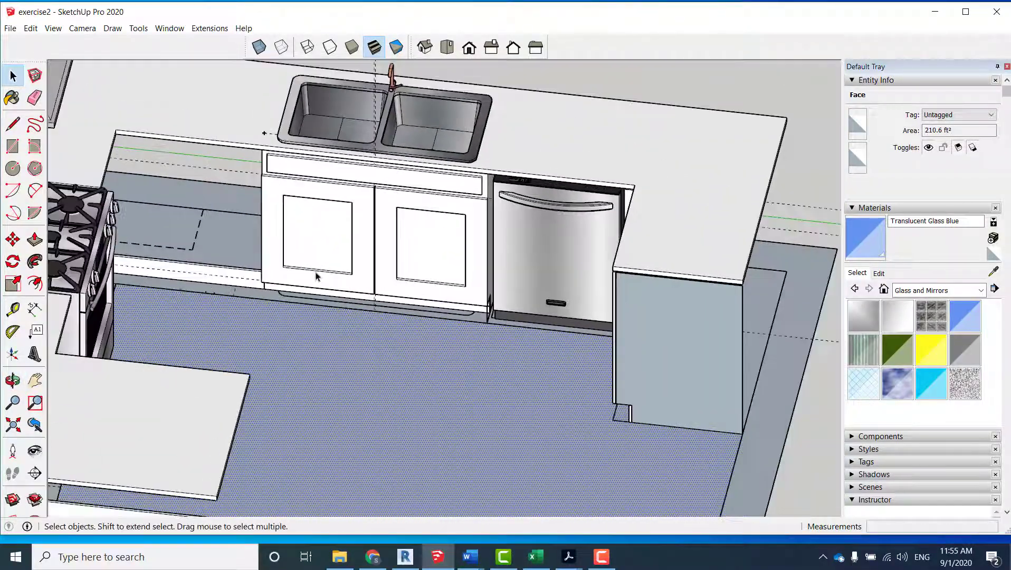
scroll(316, 275, down, 1)
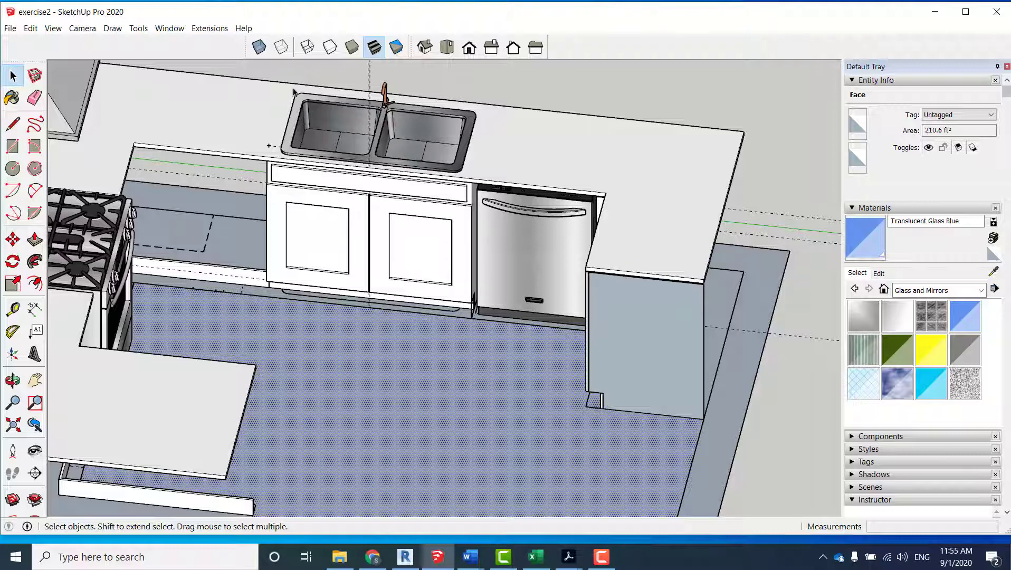
scroll(452, 281, down, 2)
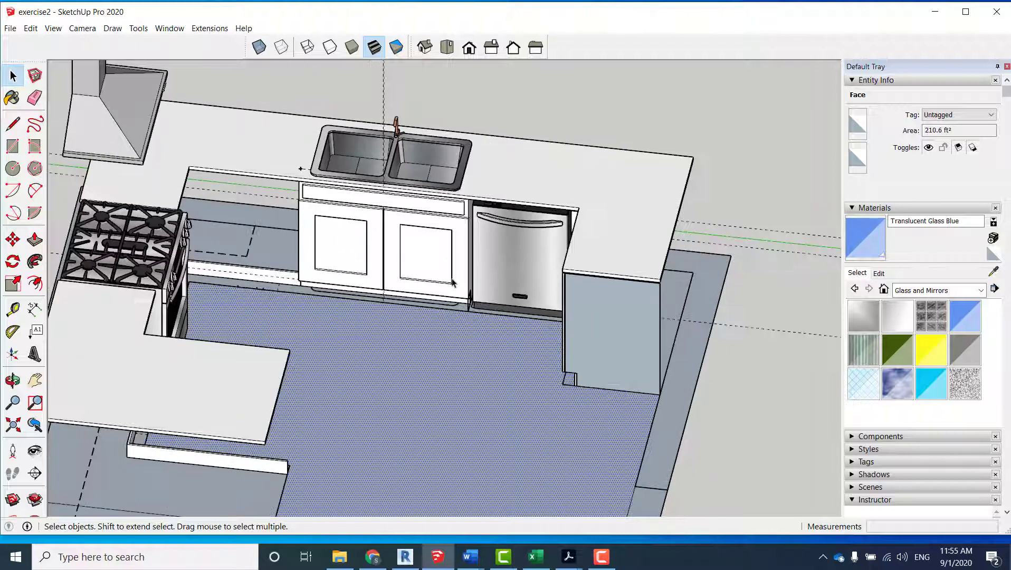
click(82, 28)
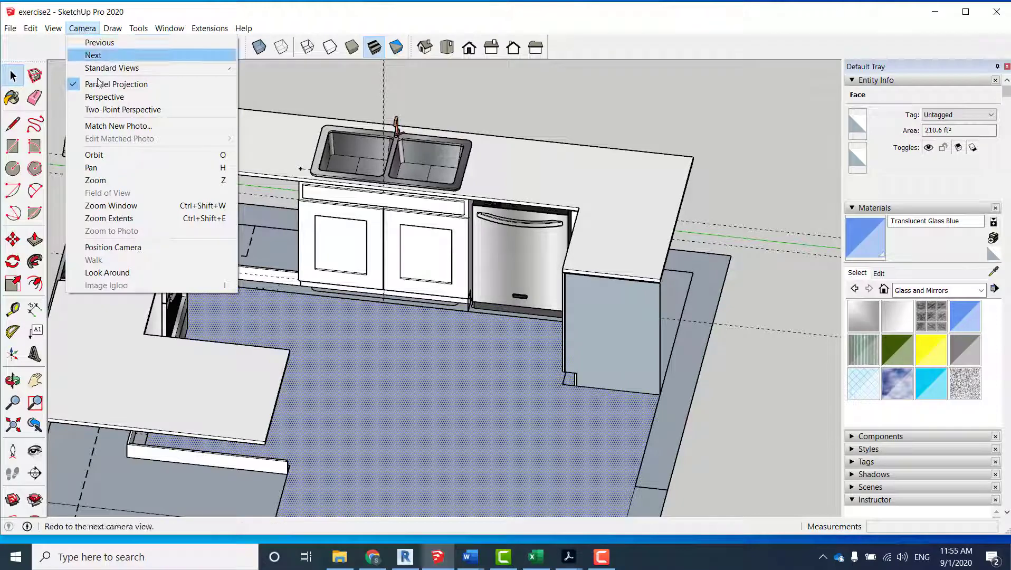
click(124, 101)
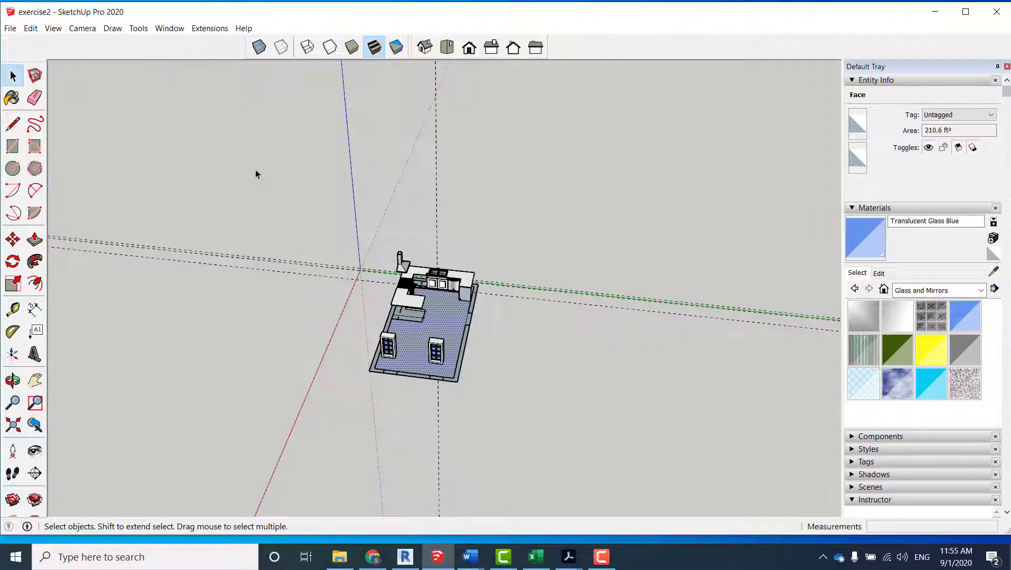
scroll(460, 318, up, 10)
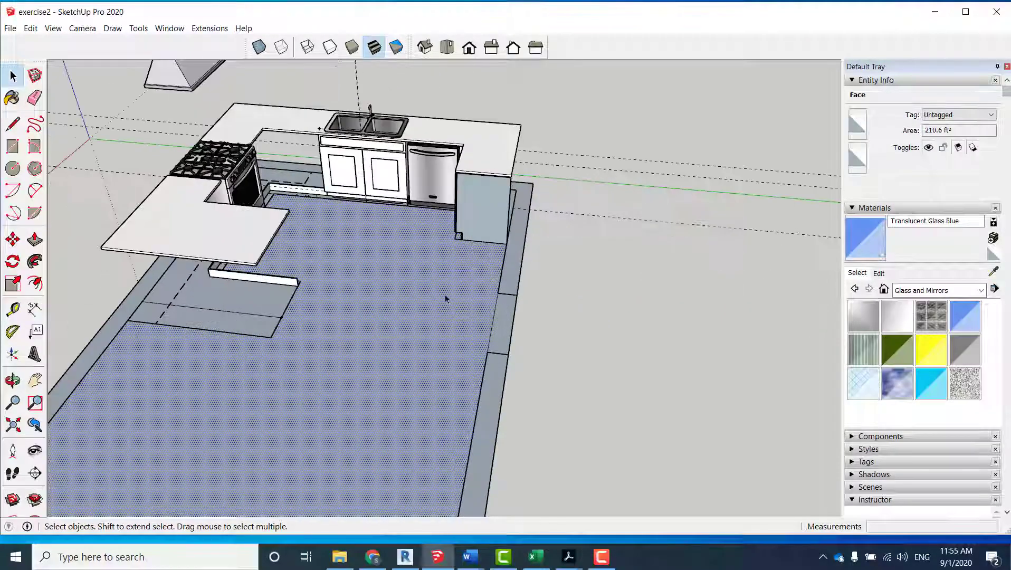
shift+middle_drag(395, 233, 516, 398)
middle_drag(480, 333, 458, 266)
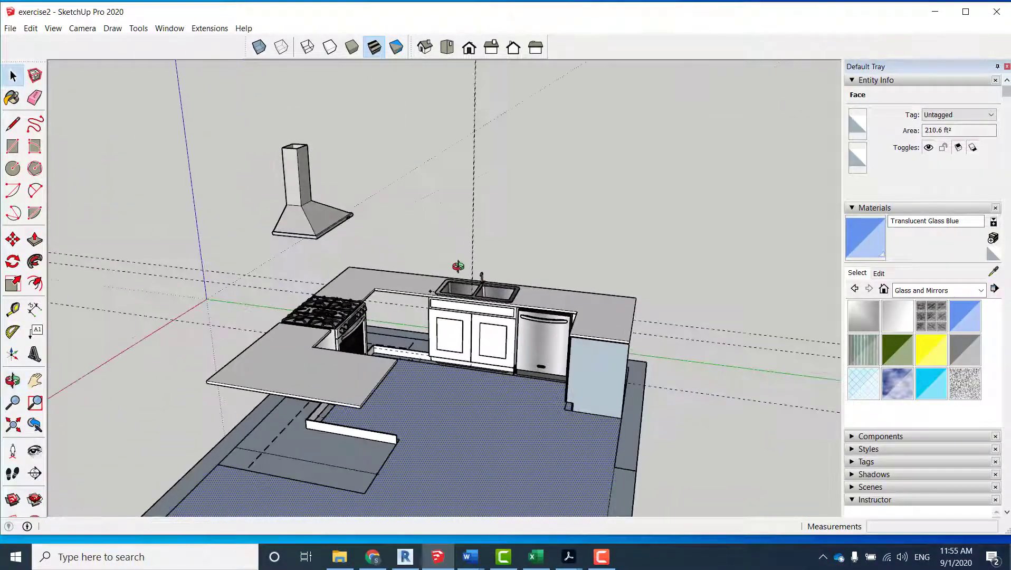
scroll(458, 266, down, 3)
click(602, 557)
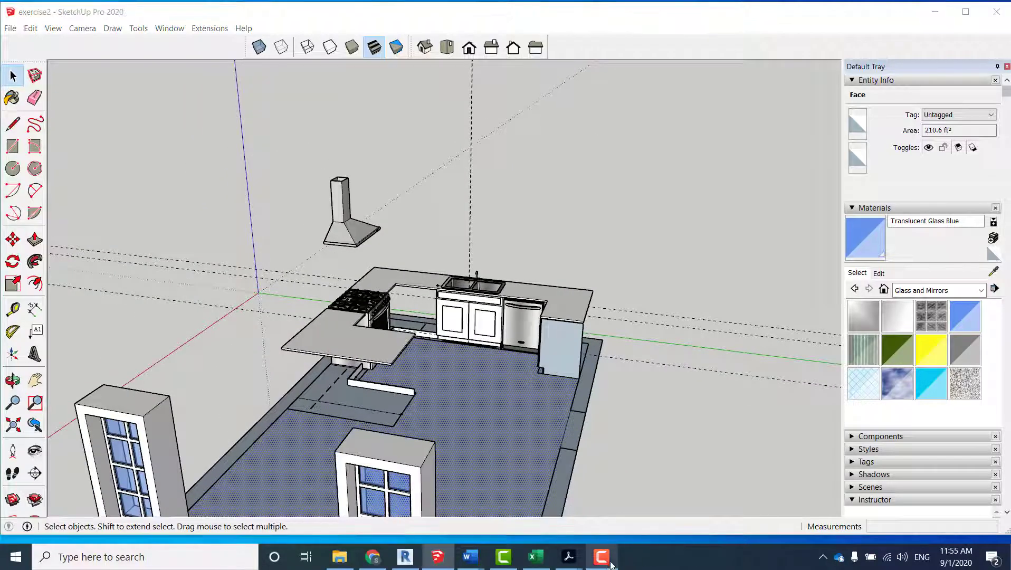